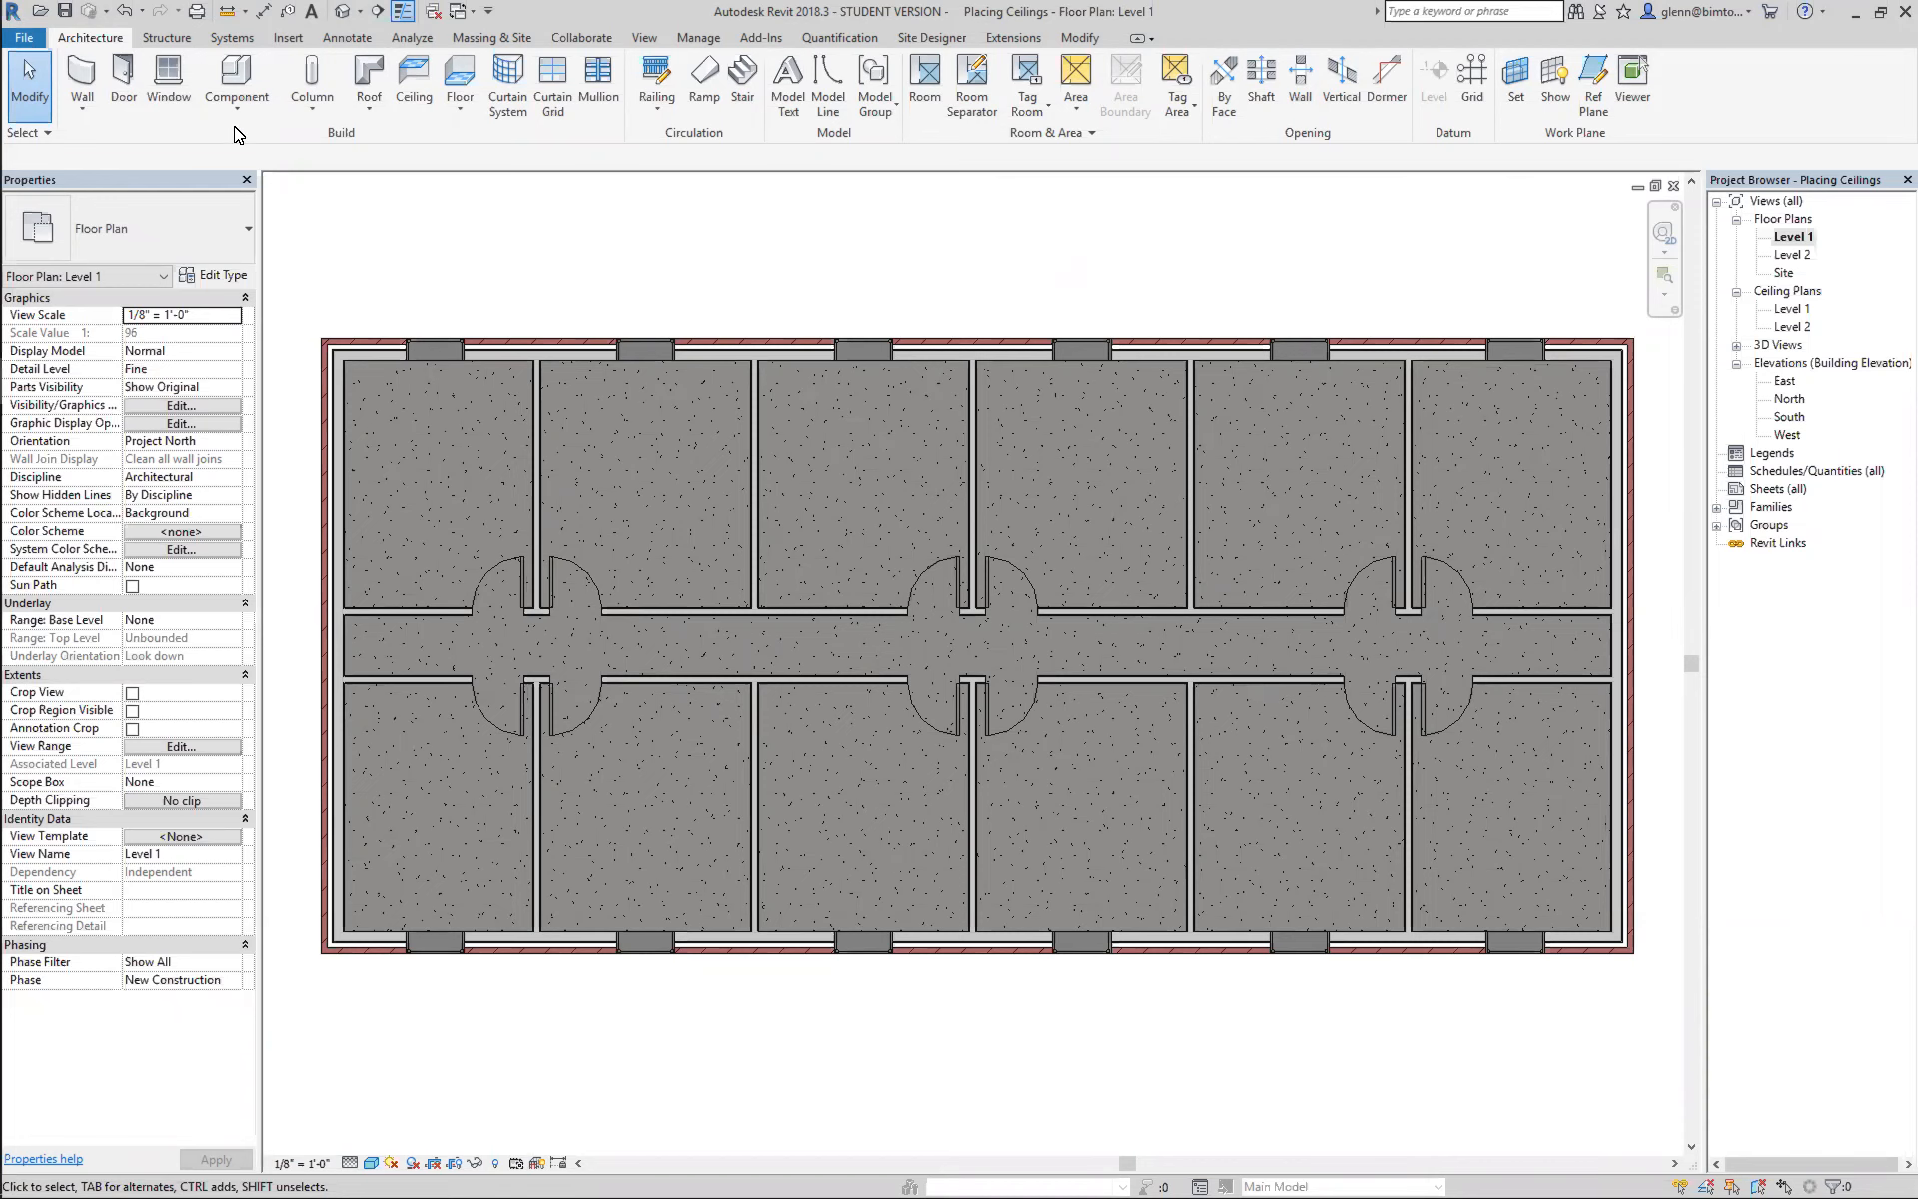
Start a ceiling and duplicate the Generic basic ceiling type as a new type named GWB.
click(412, 76)
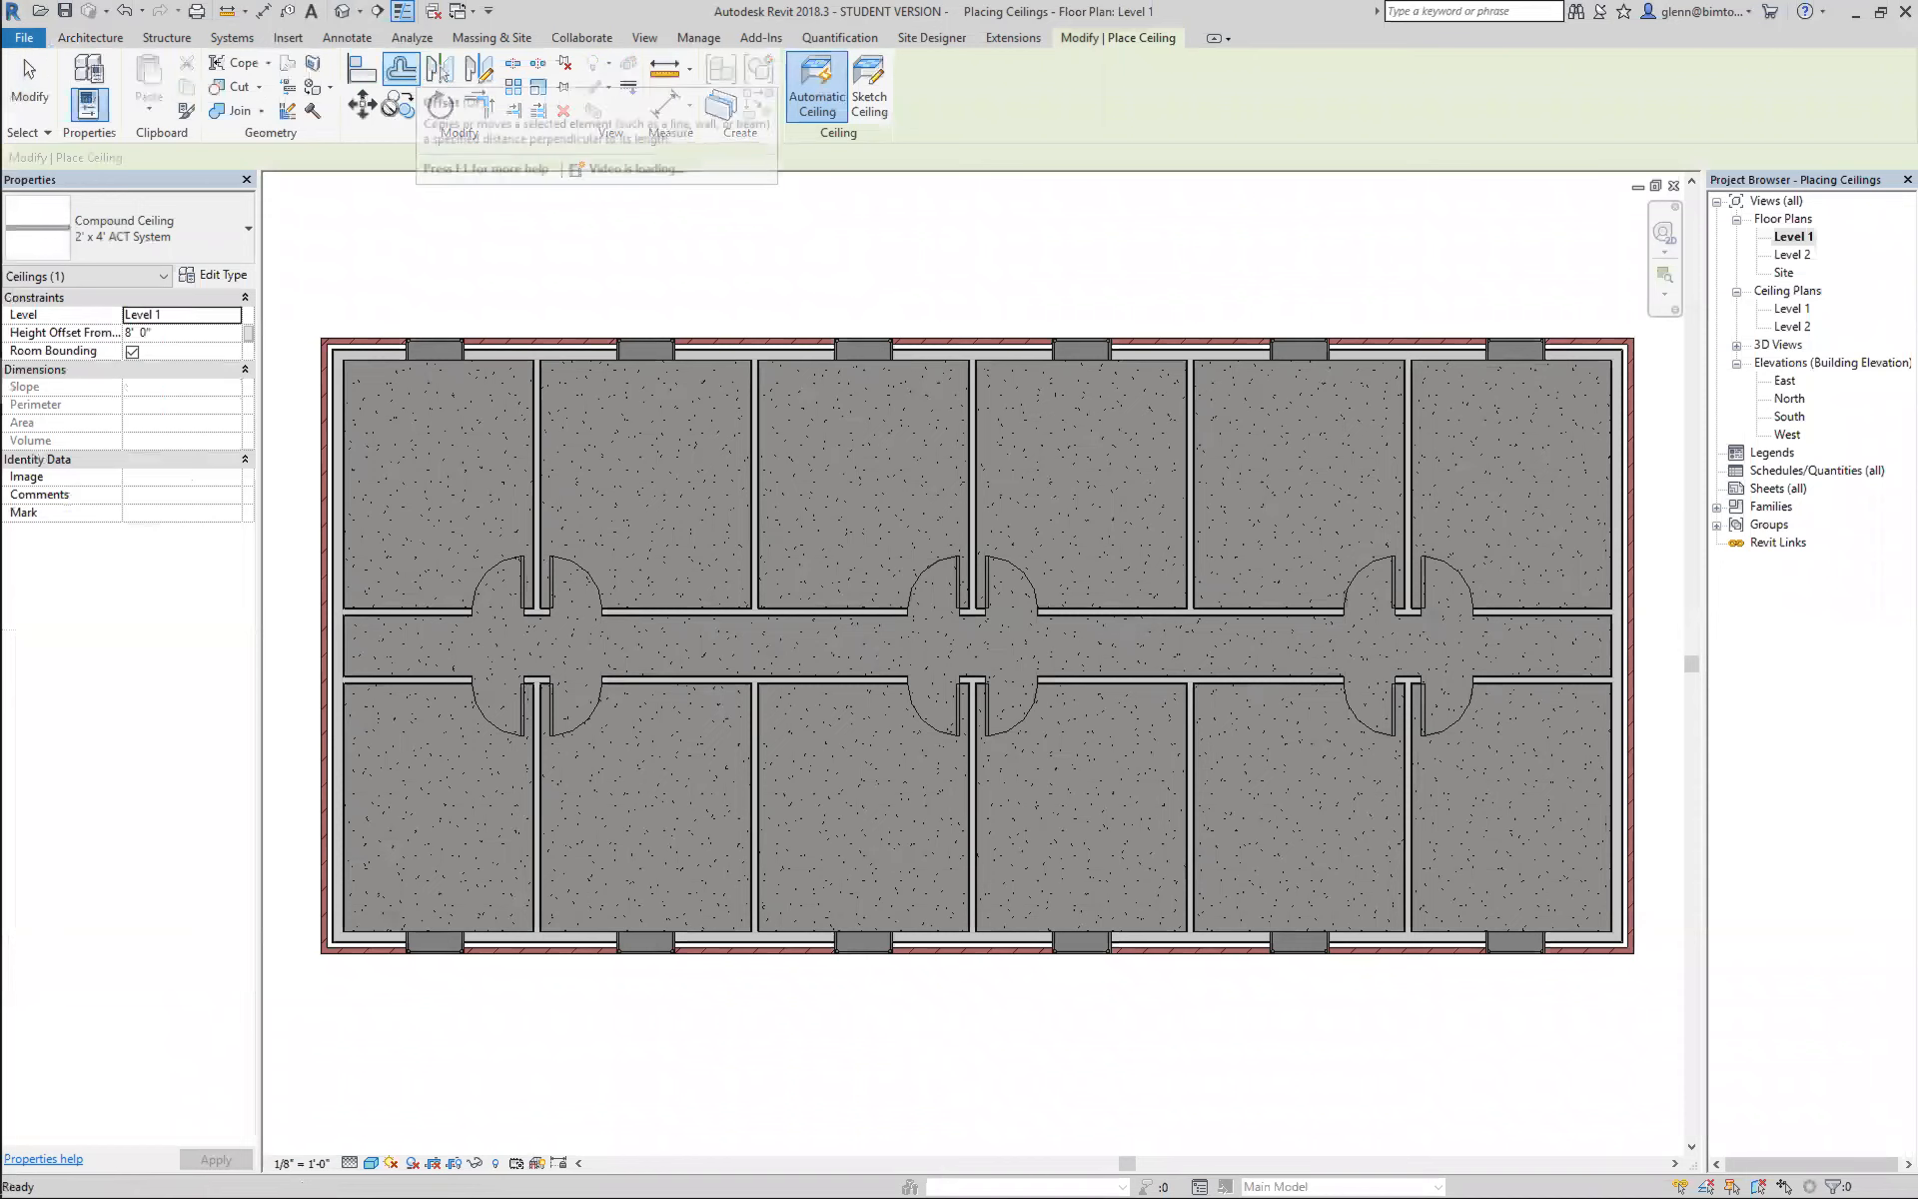
click(242, 231)
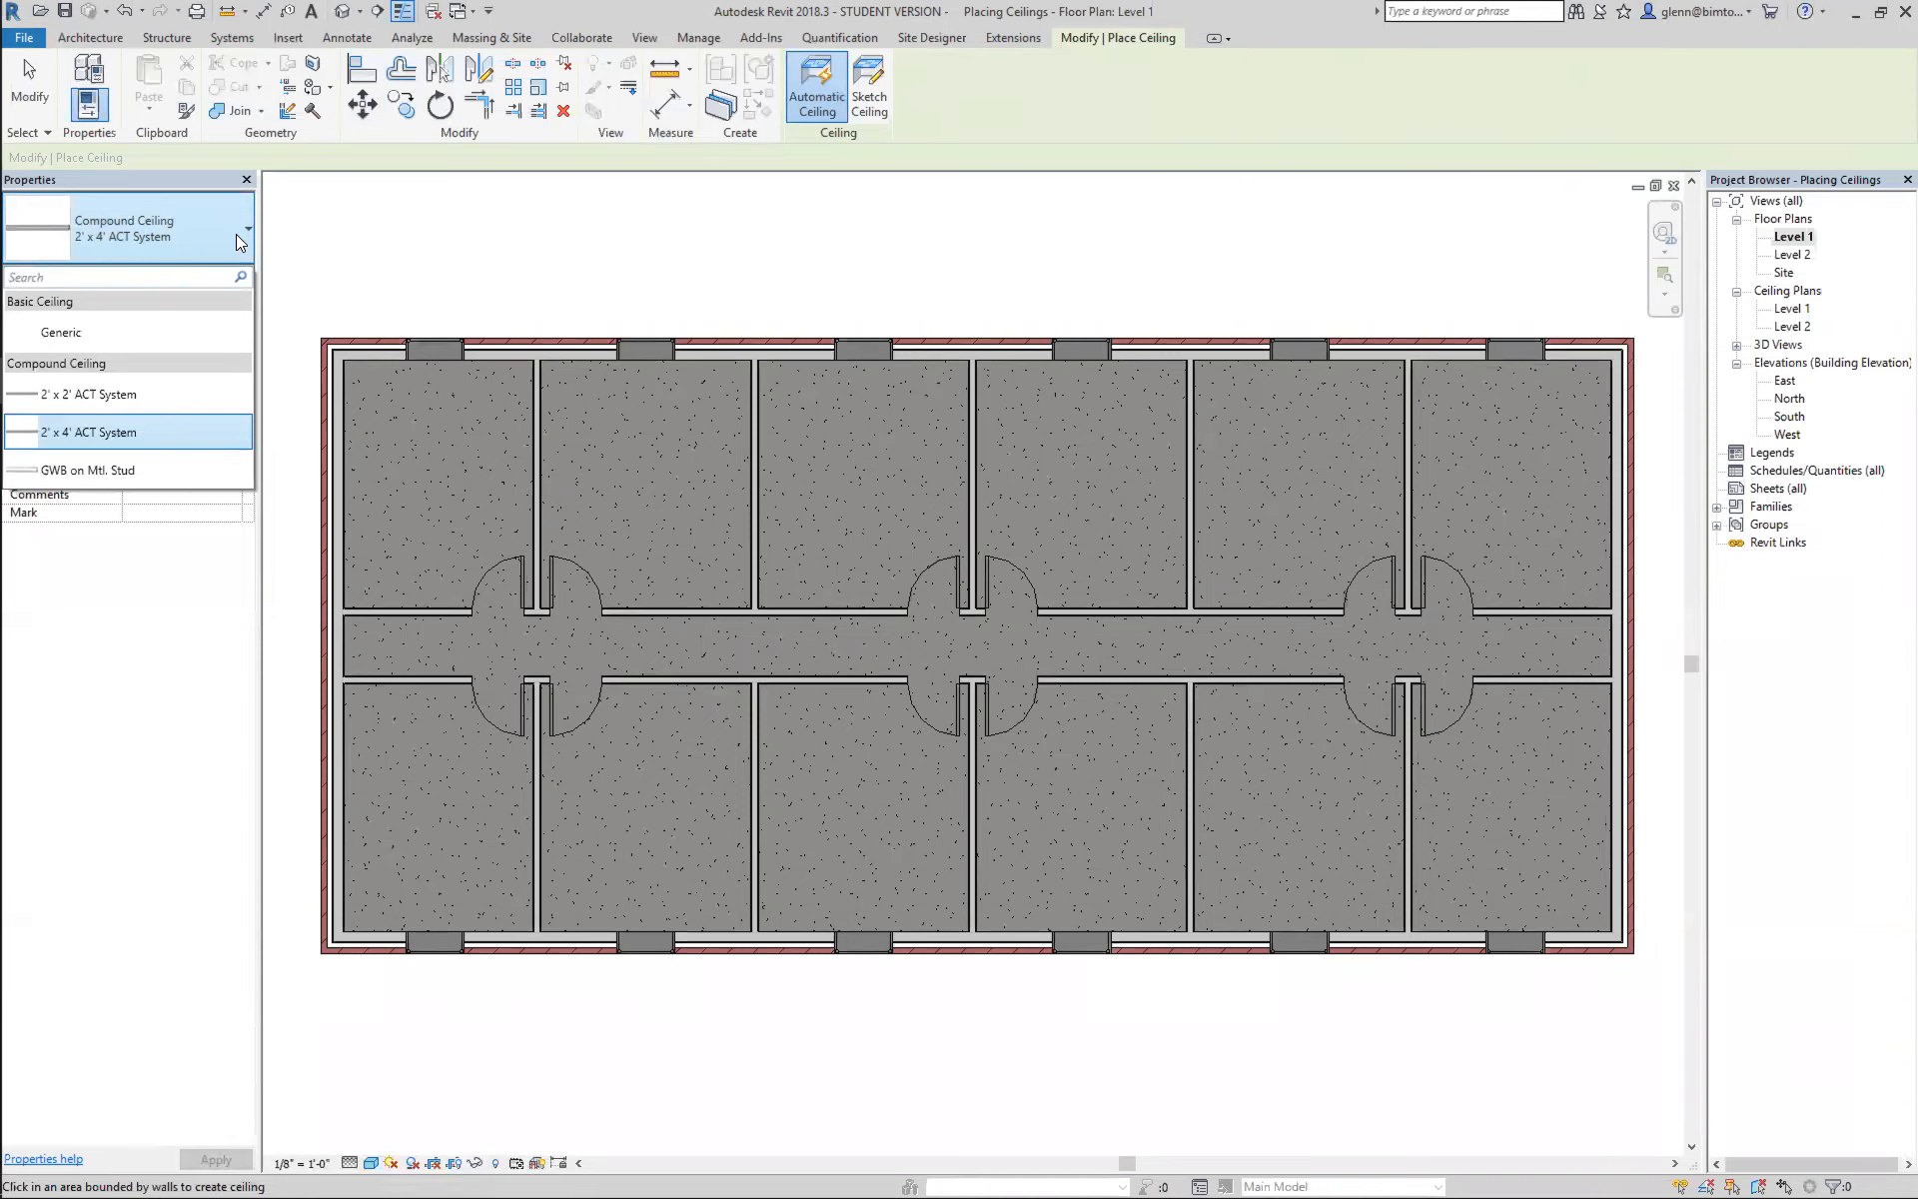
click(102, 329)
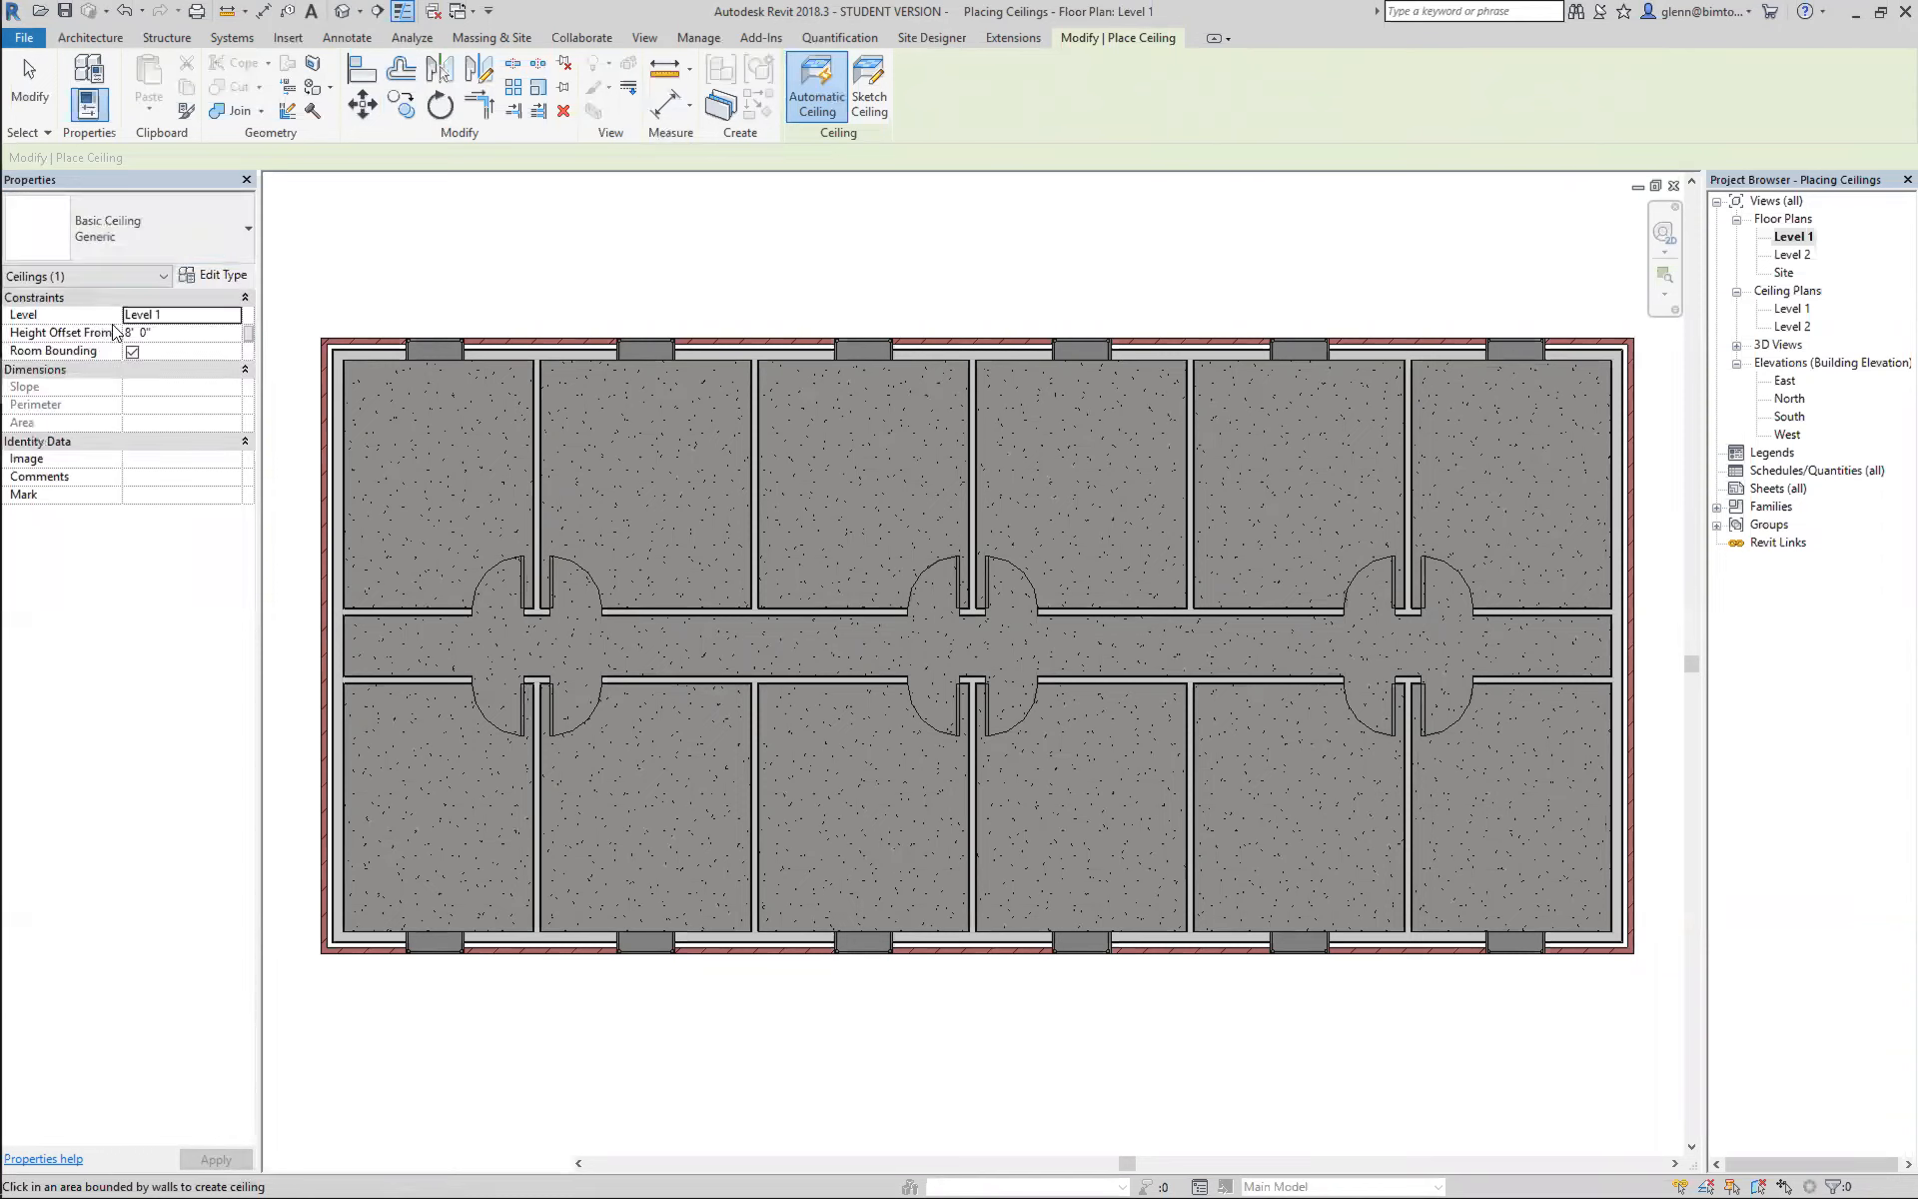
click(216, 277)
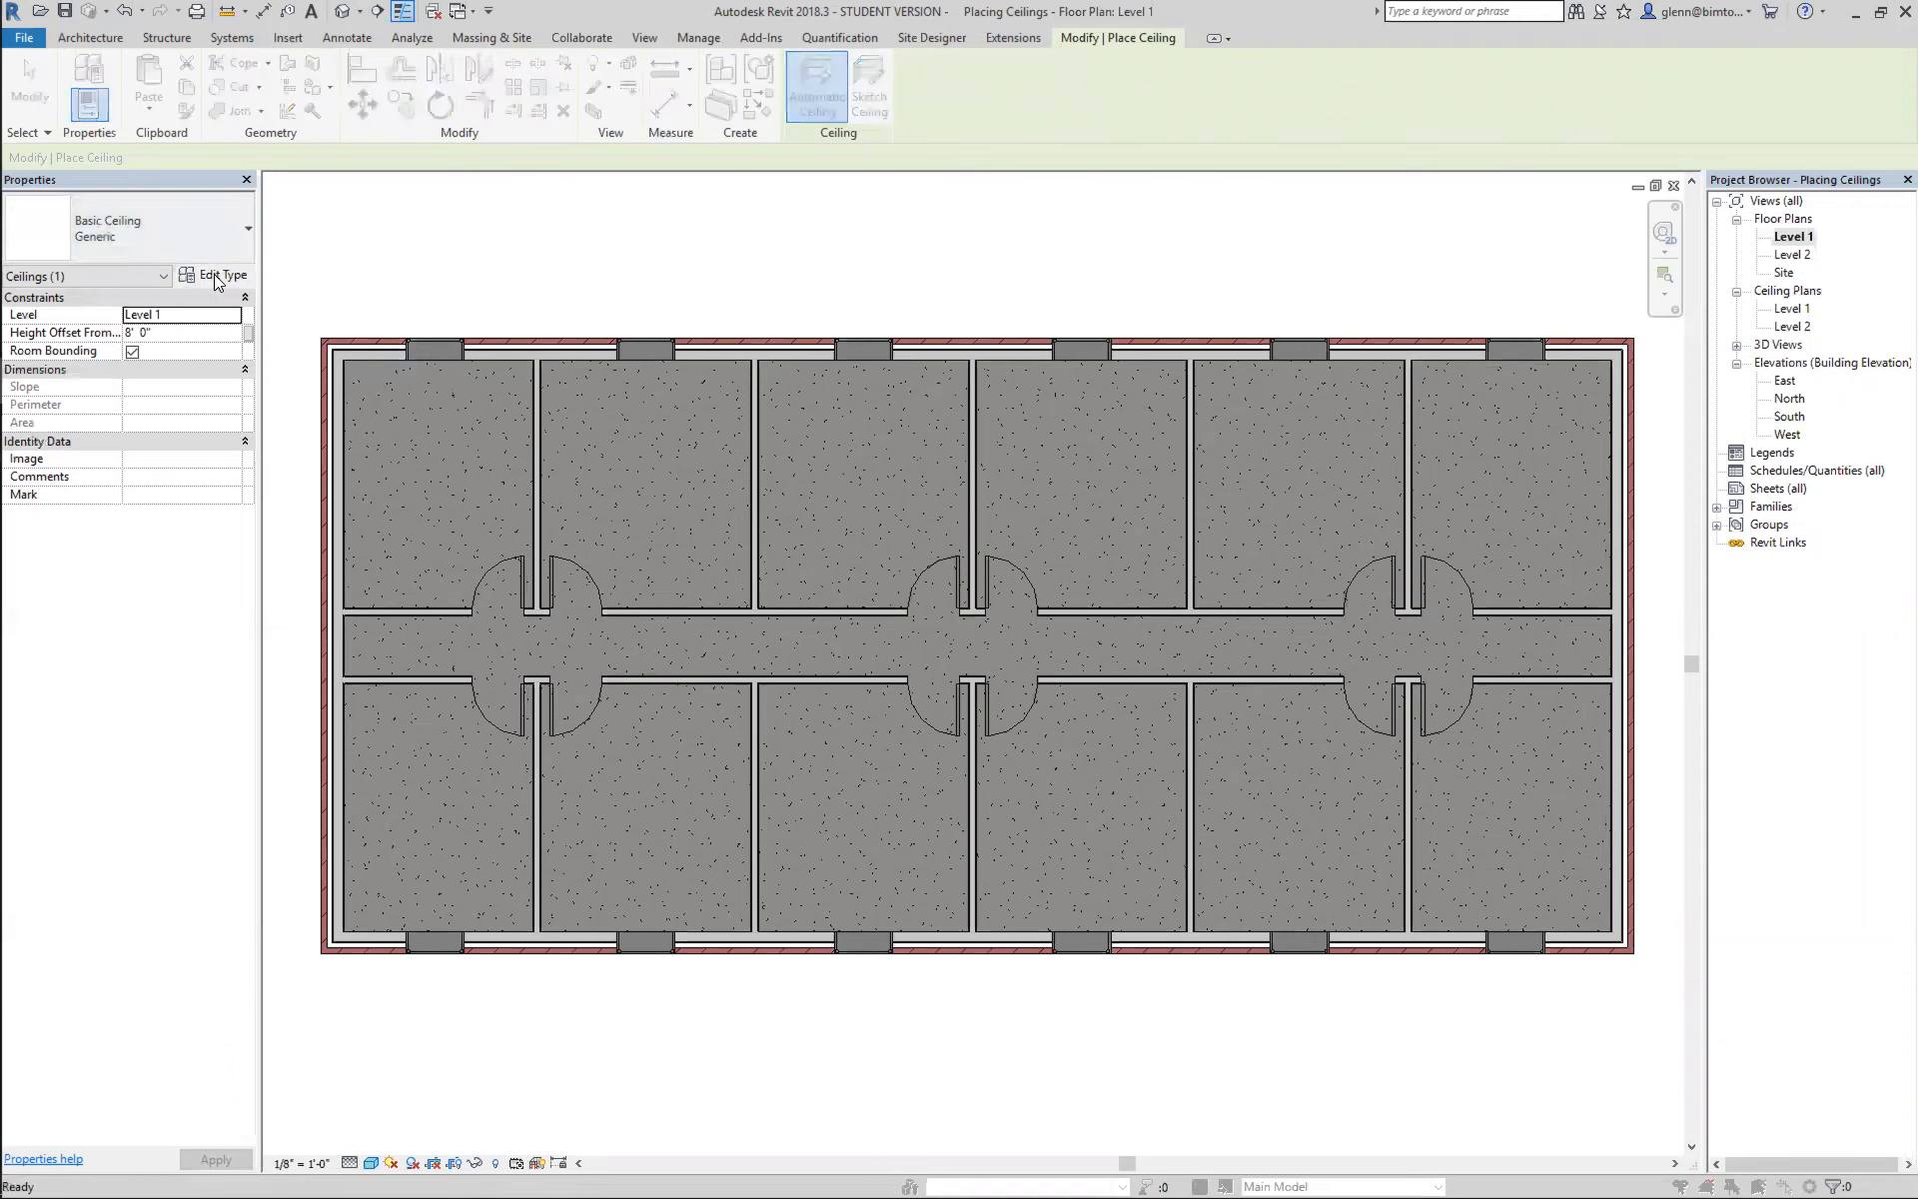
click(1097, 386)
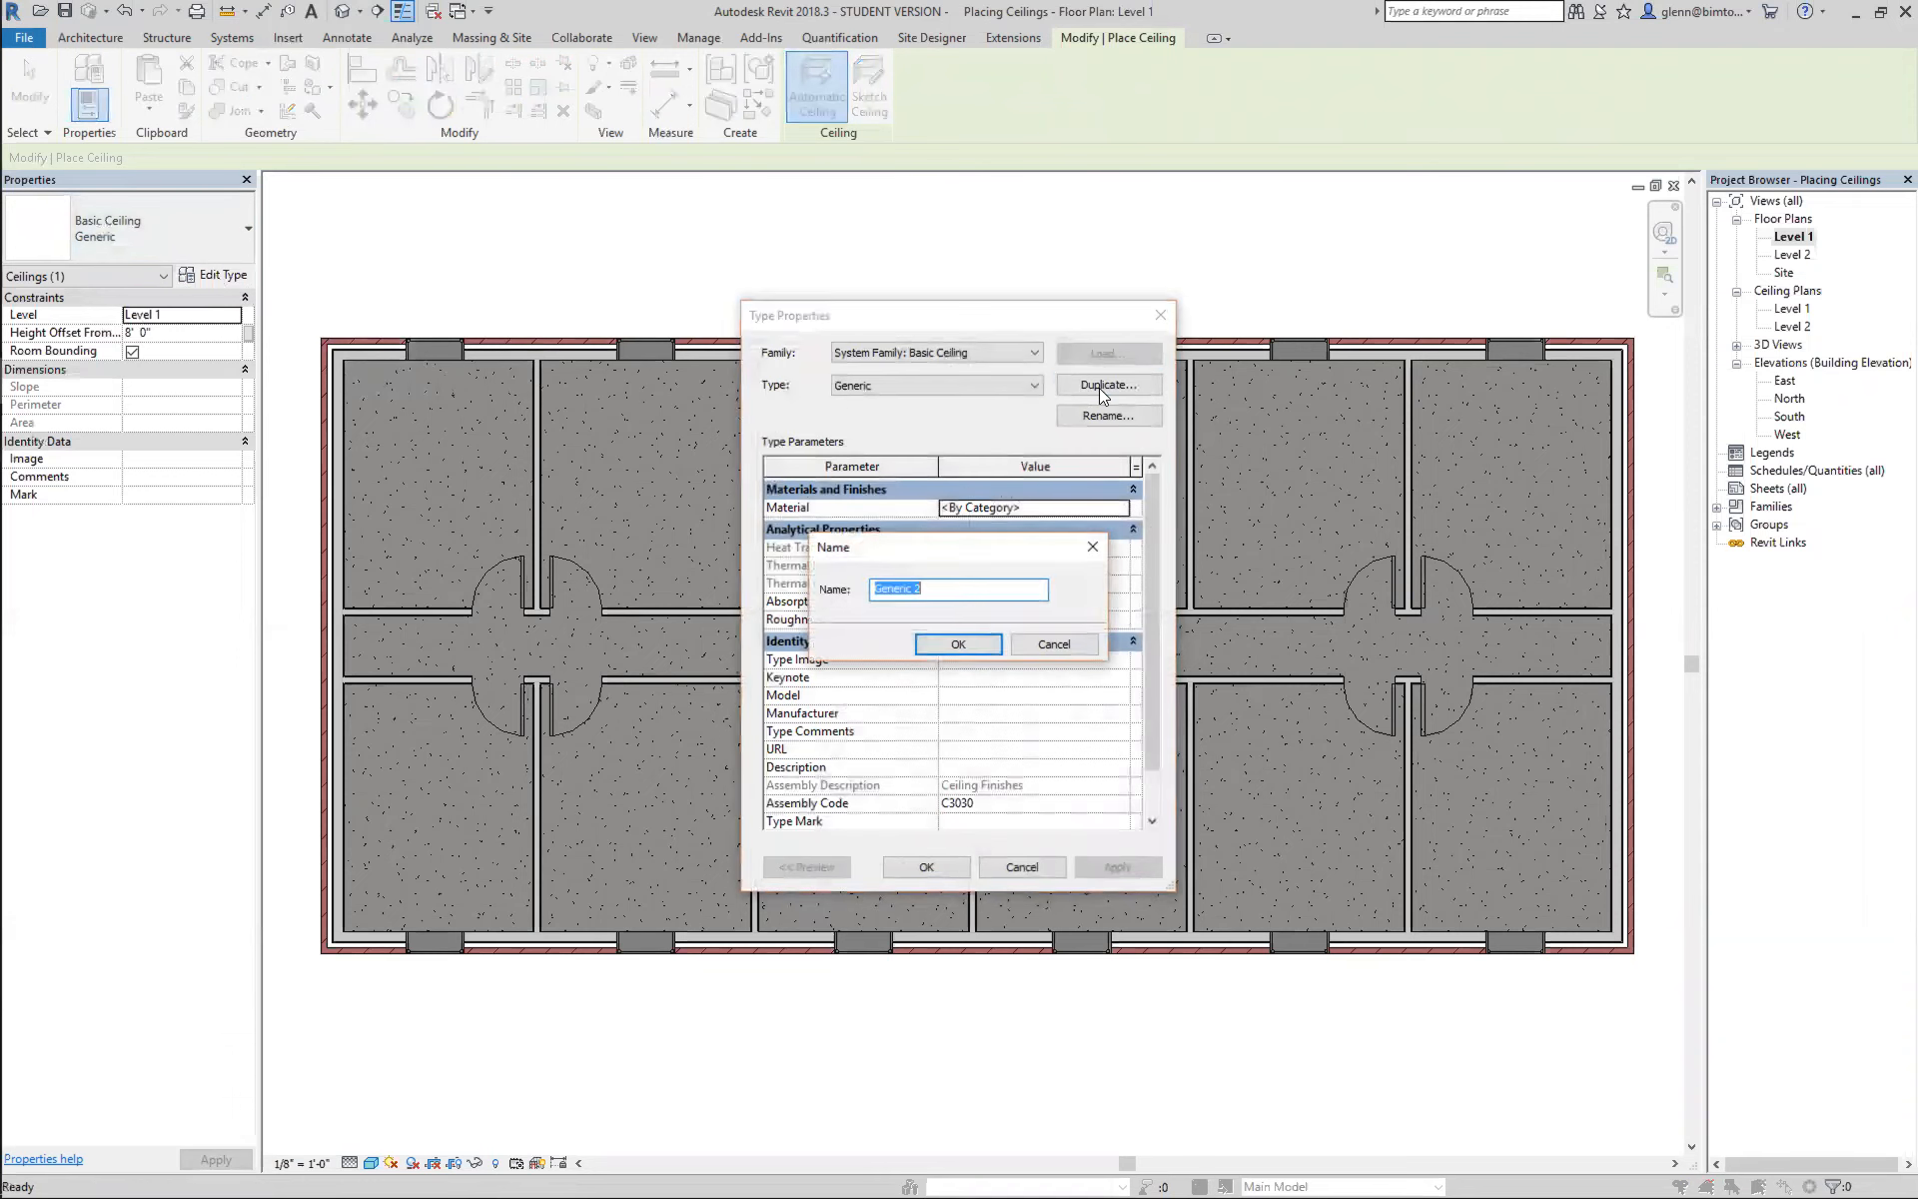
text(GWB)
click(992, 644)
Assign the Gypsum Wall Board material to the GWB ceiling type, searching the materials for "gwb".
click(1111, 509)
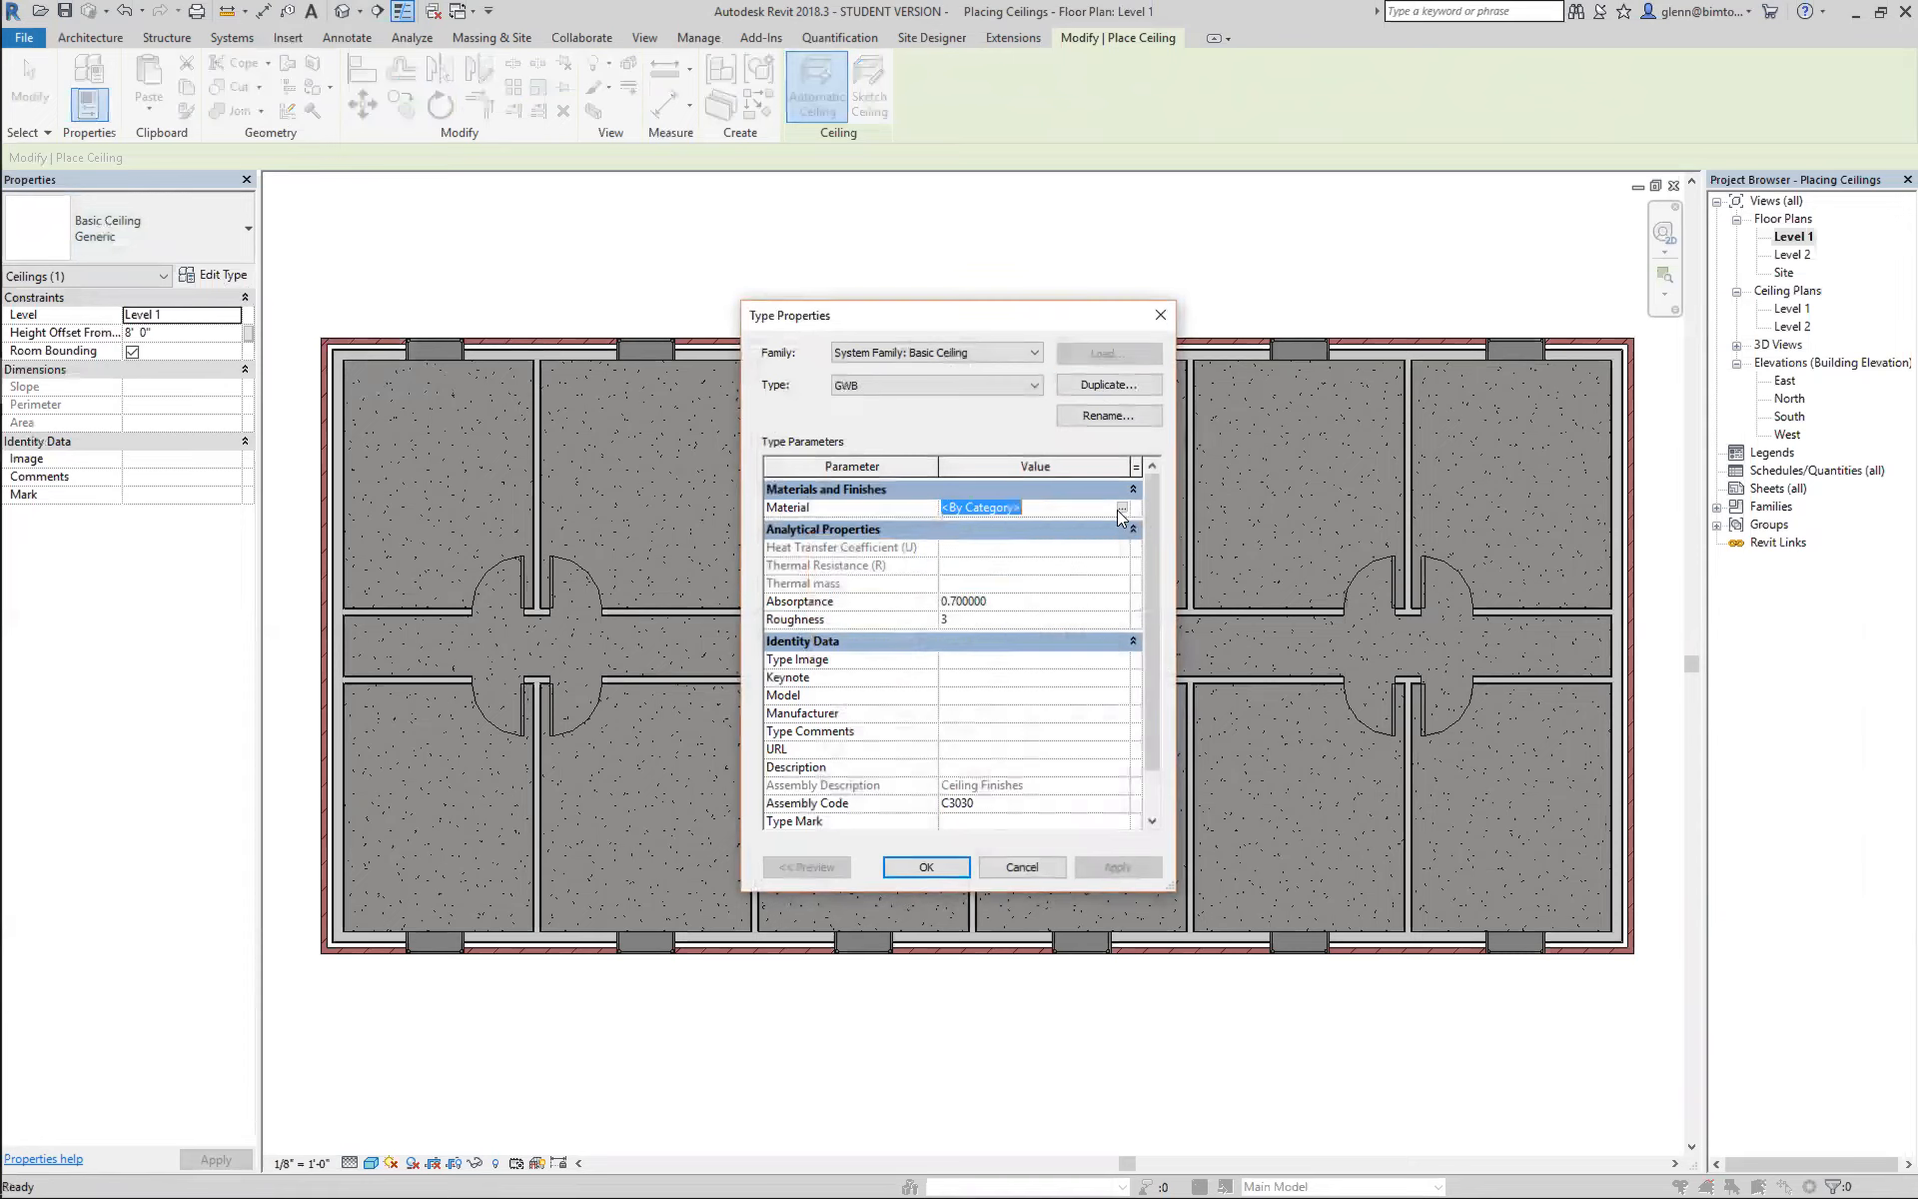
click(1121, 508)
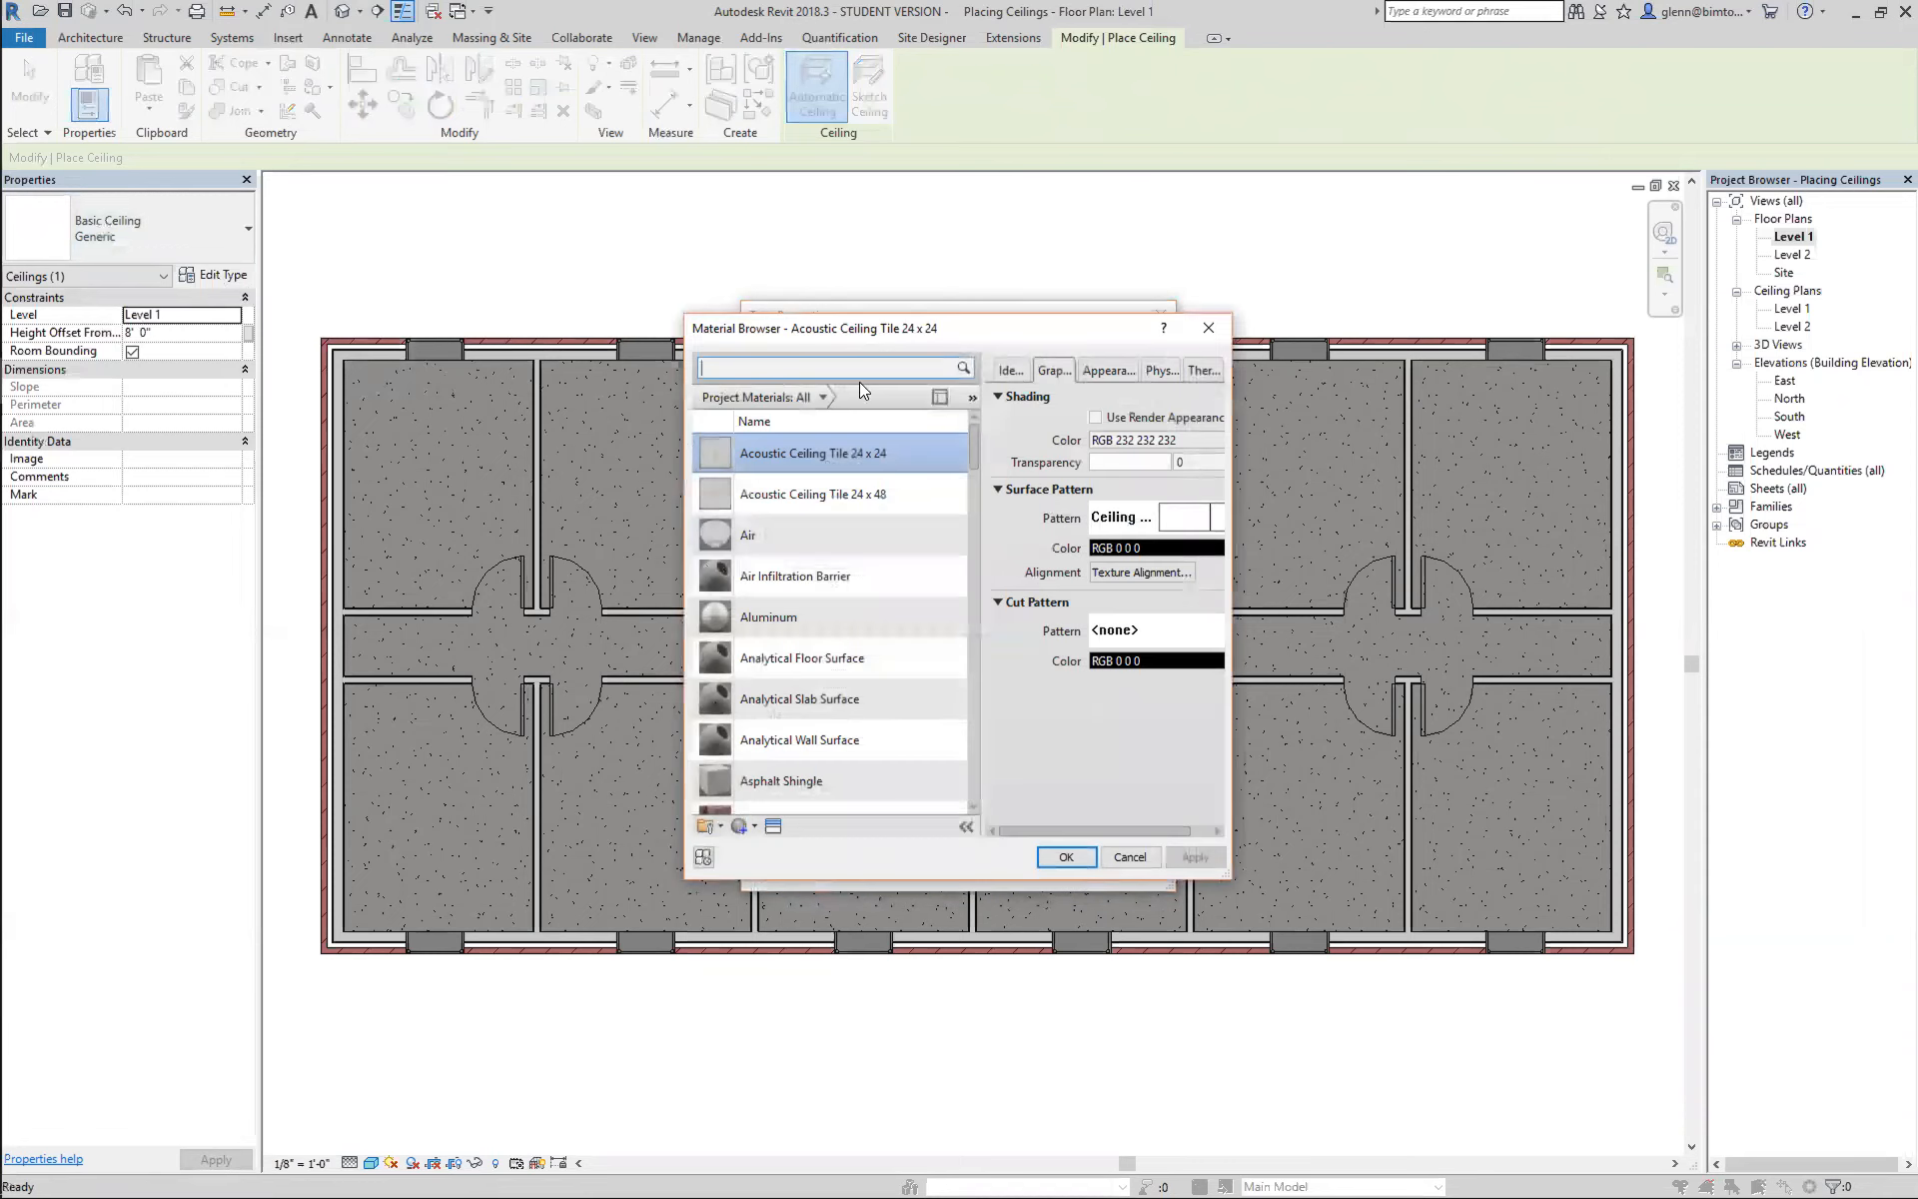
text(gwn)
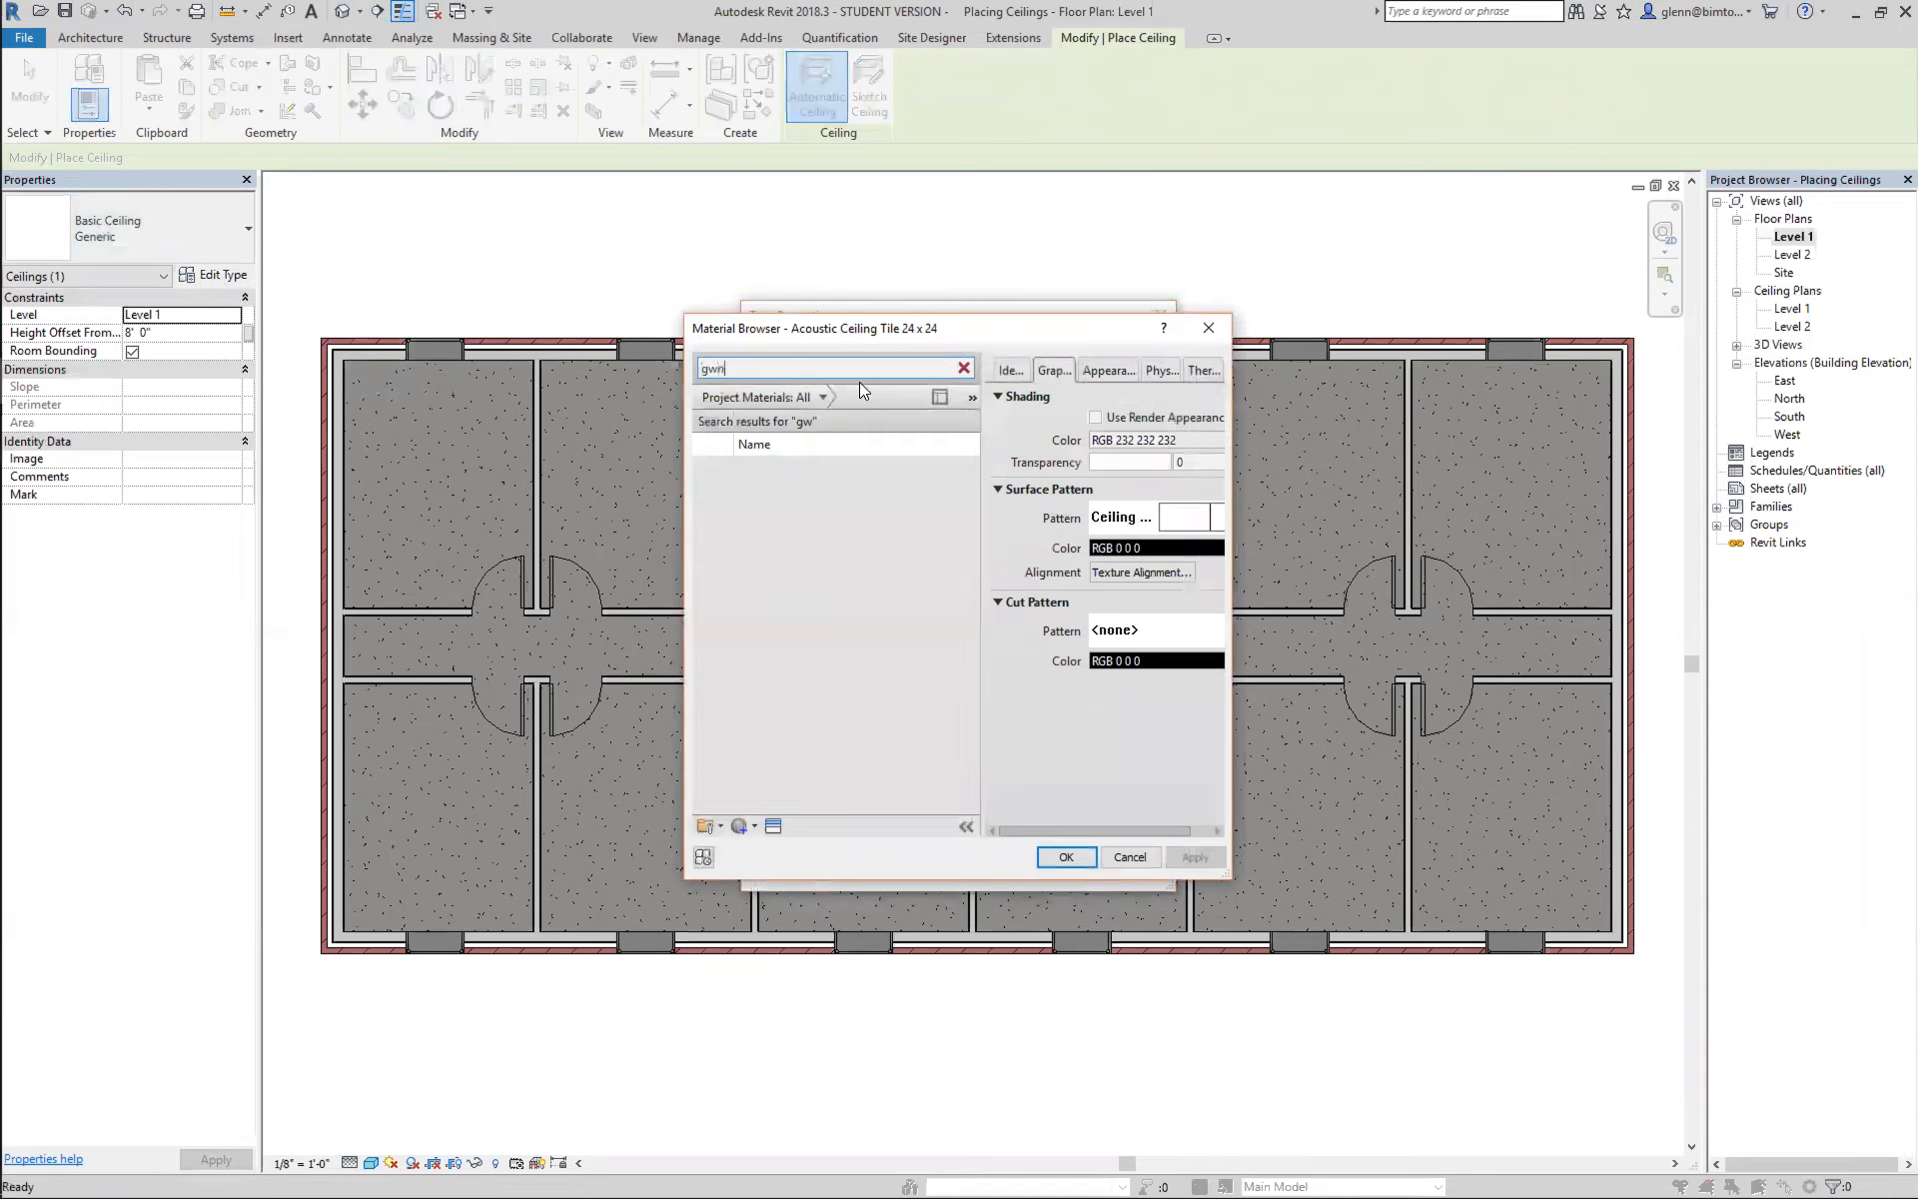
key(BackSpace)
text(b)
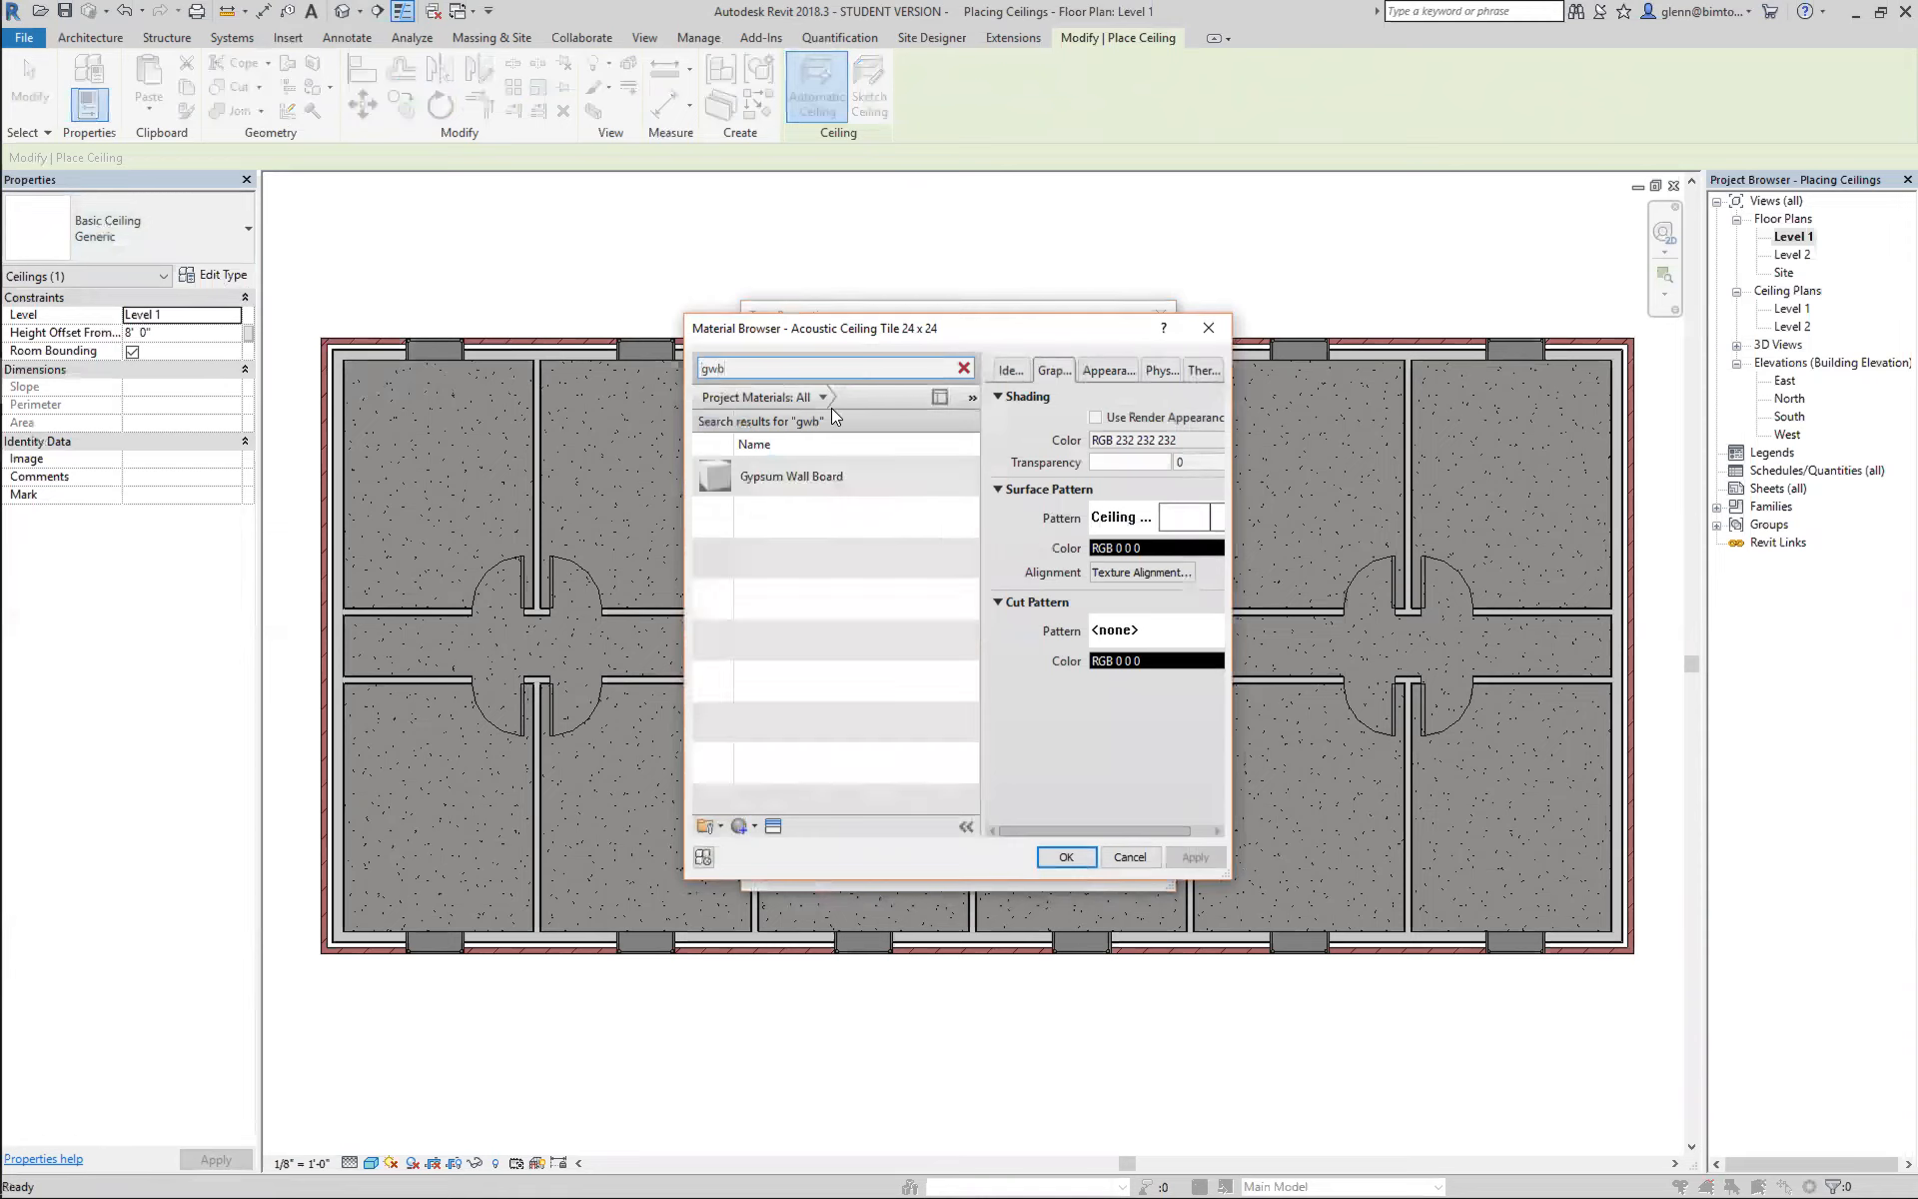
double_click(802, 476)
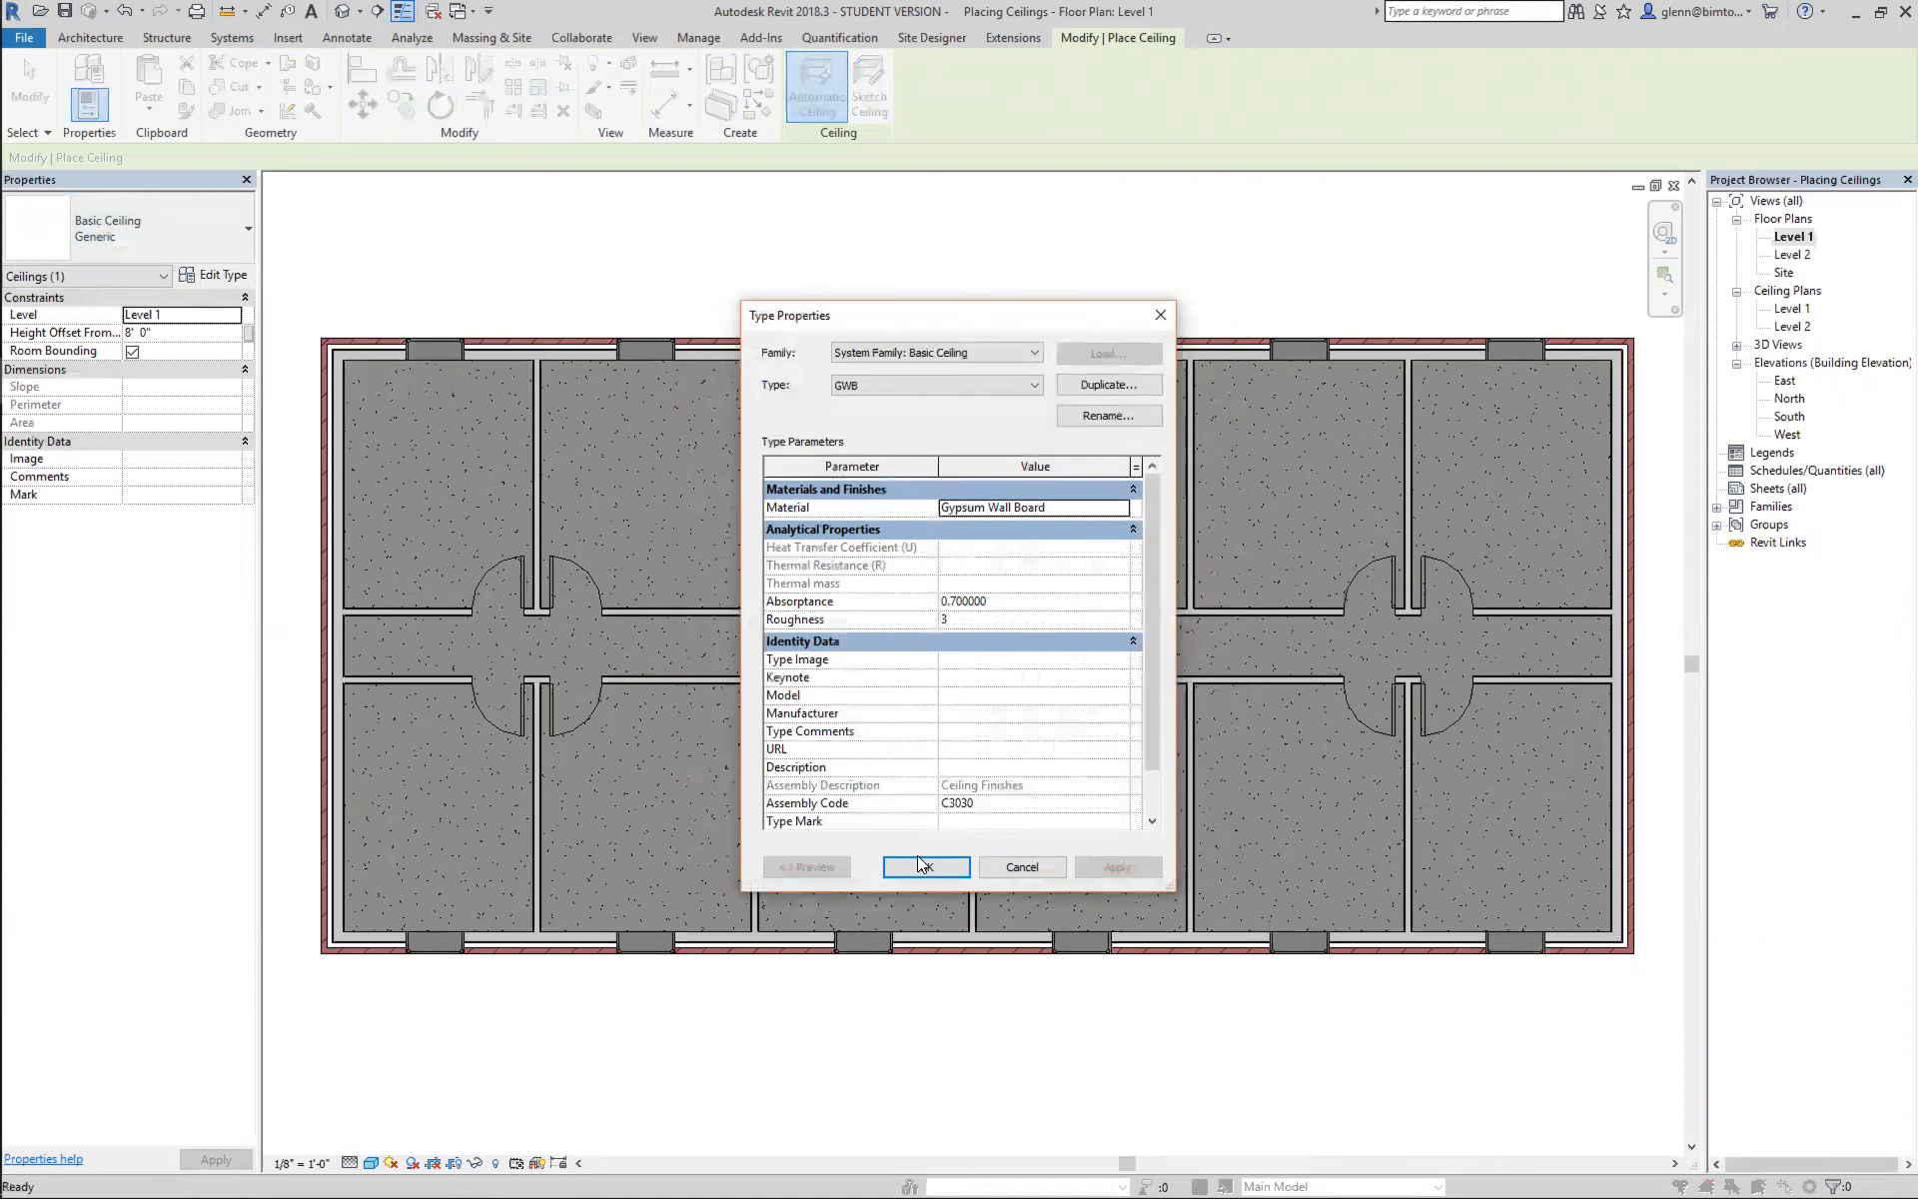
click(927, 867)
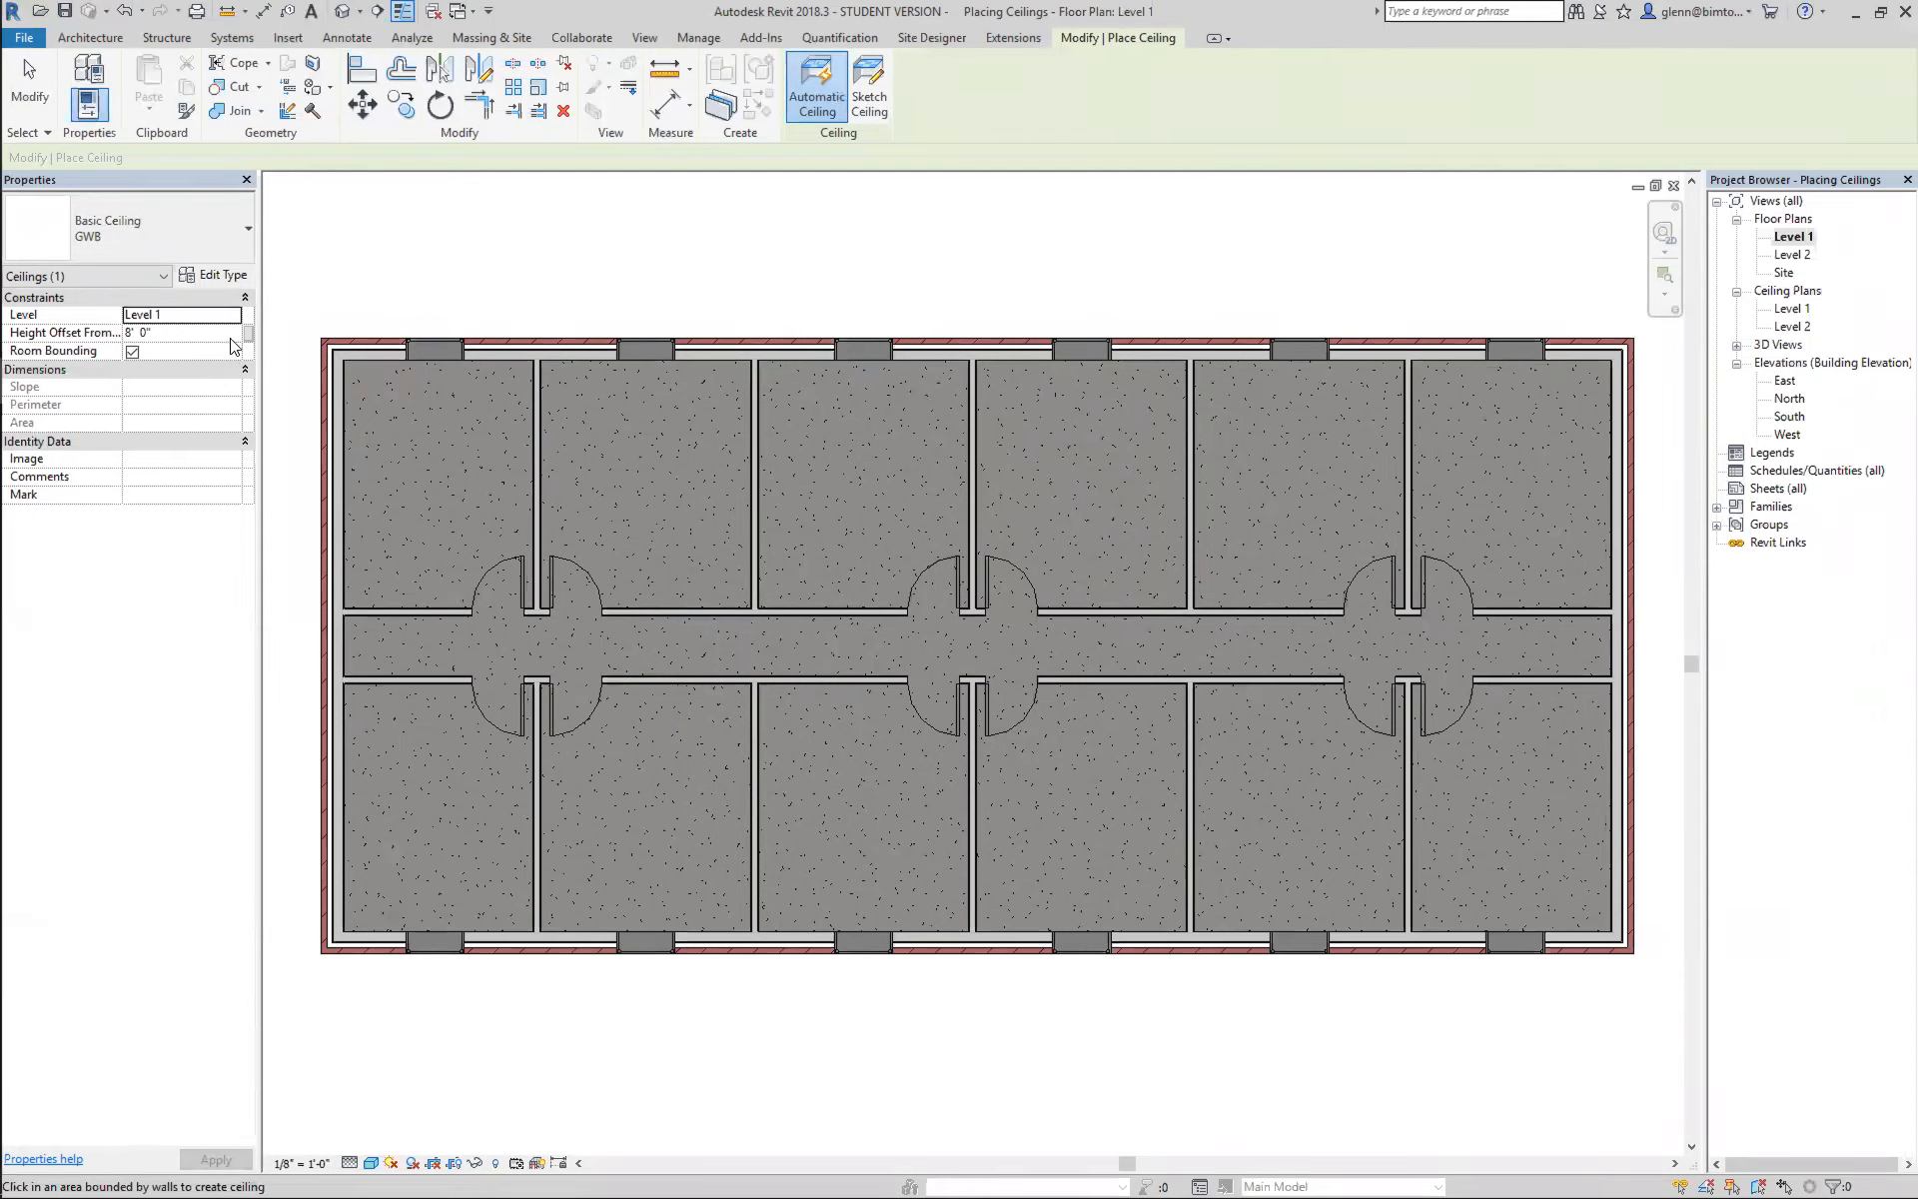
click(230, 282)
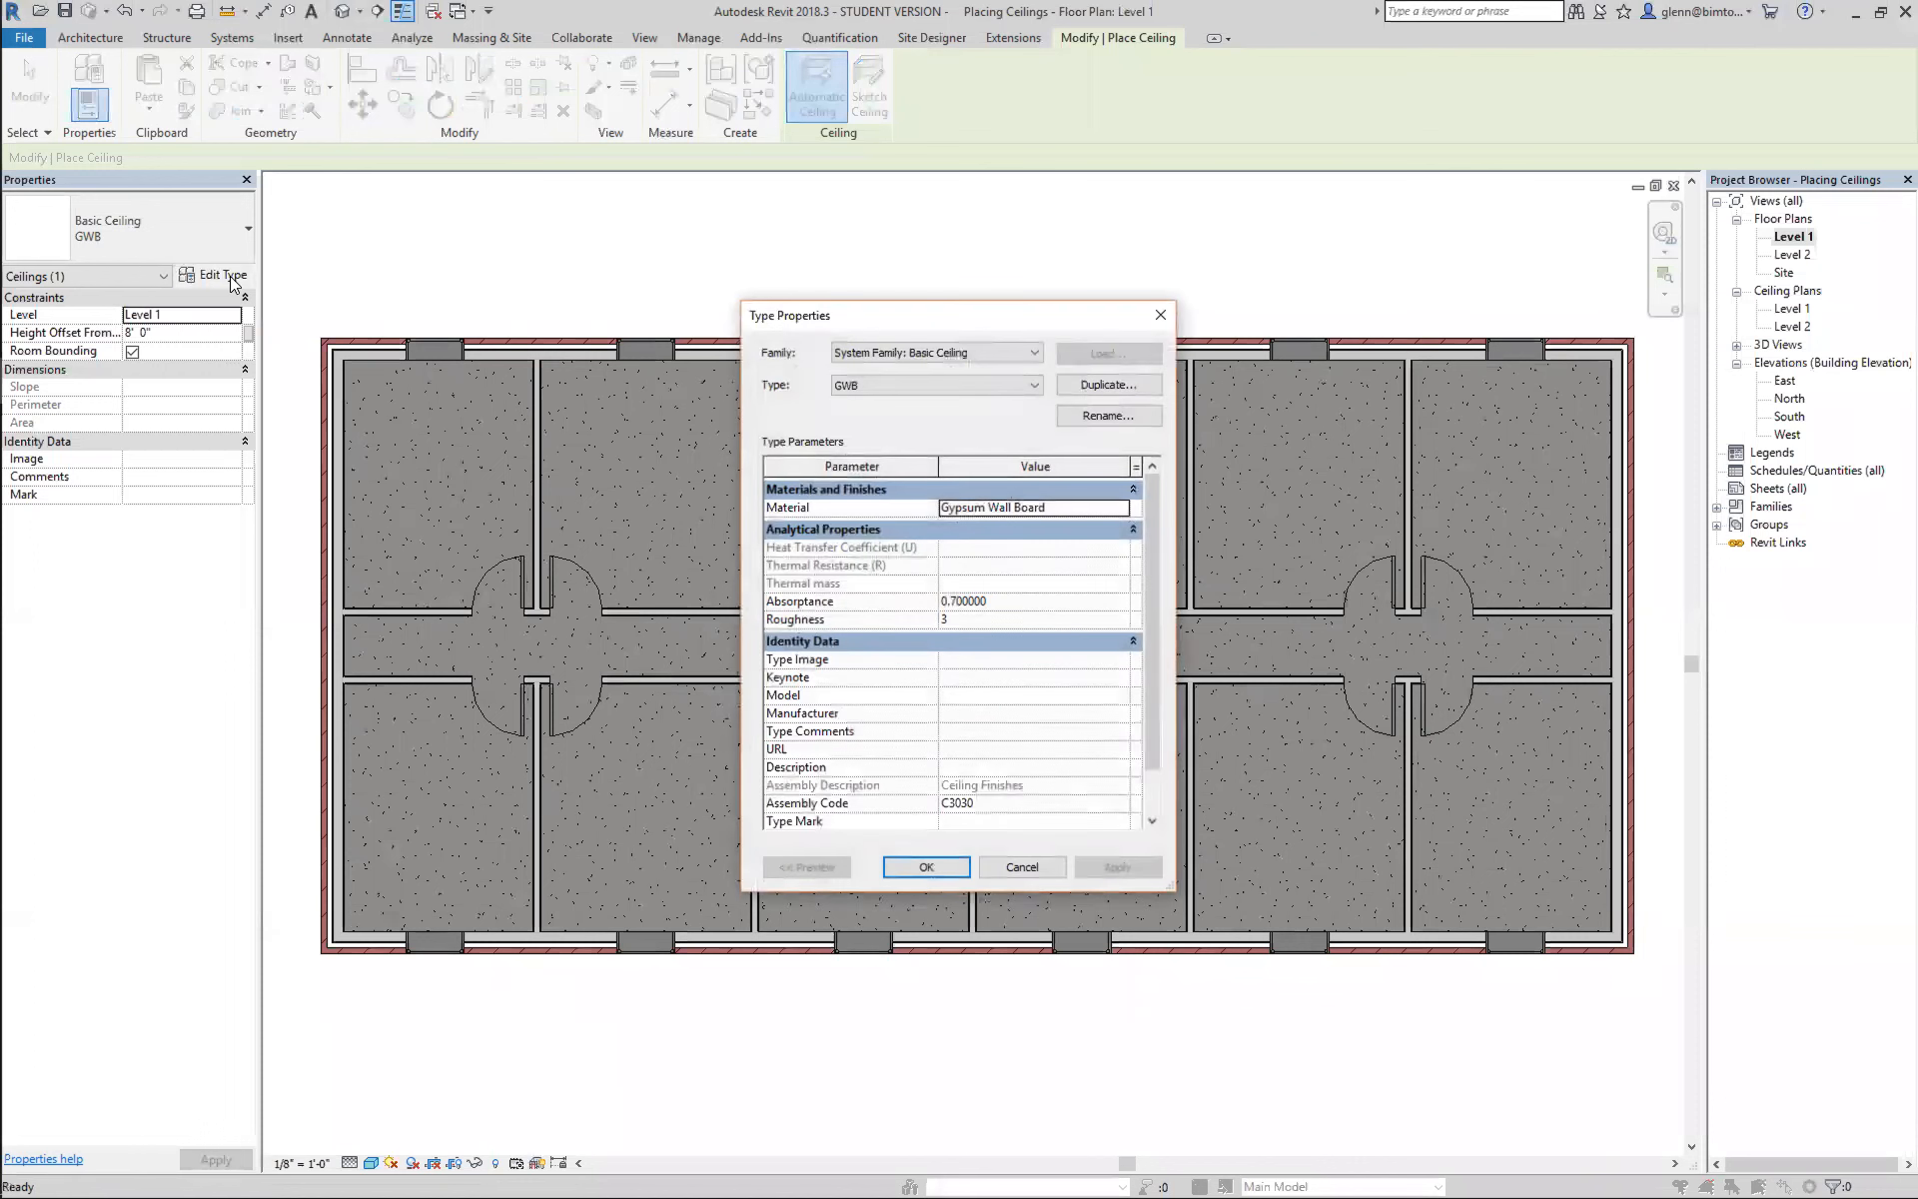
click(1019, 873)
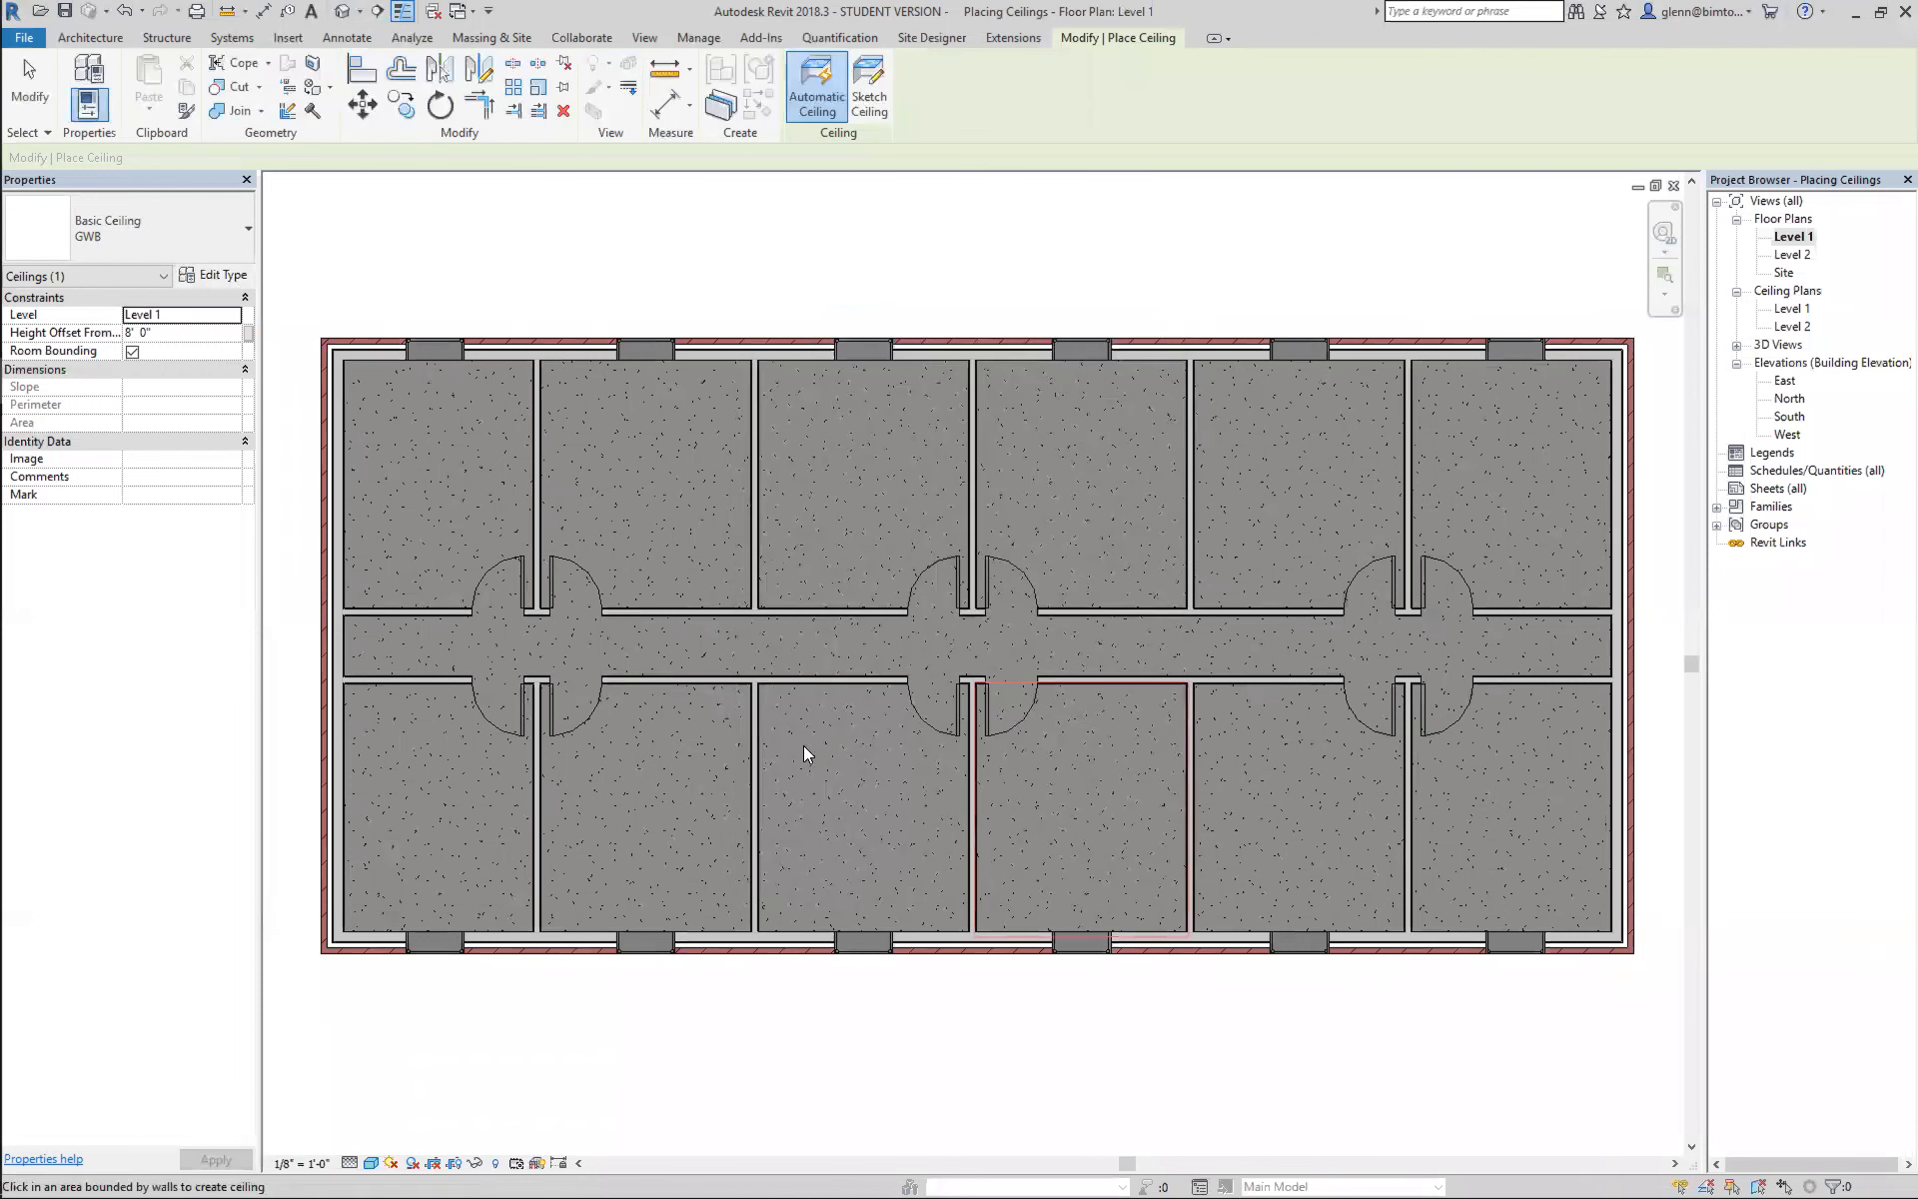
Choose the 2' x 2' ACT System ceiling type and open the Level 1 ceiling plan.
click(245, 232)
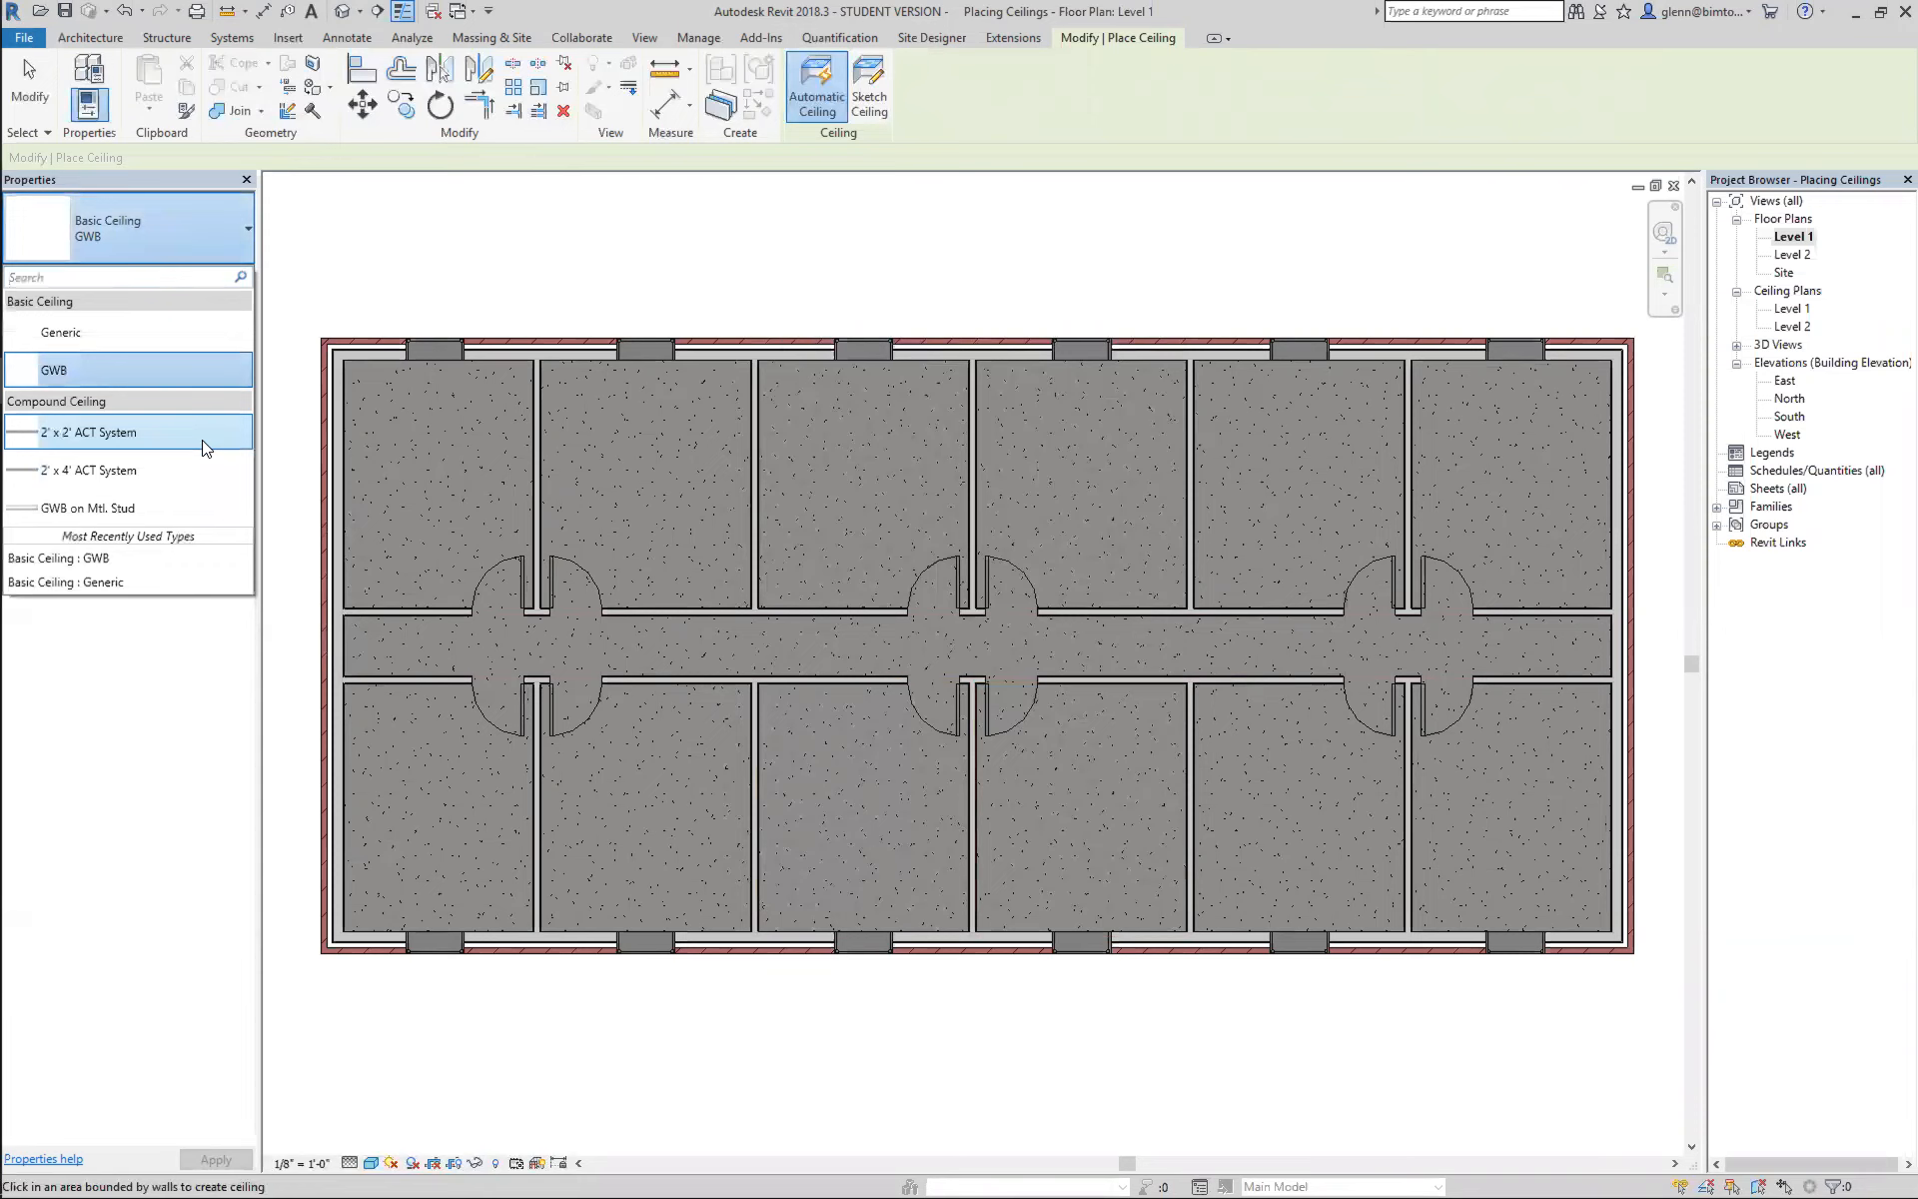
click(205, 439)
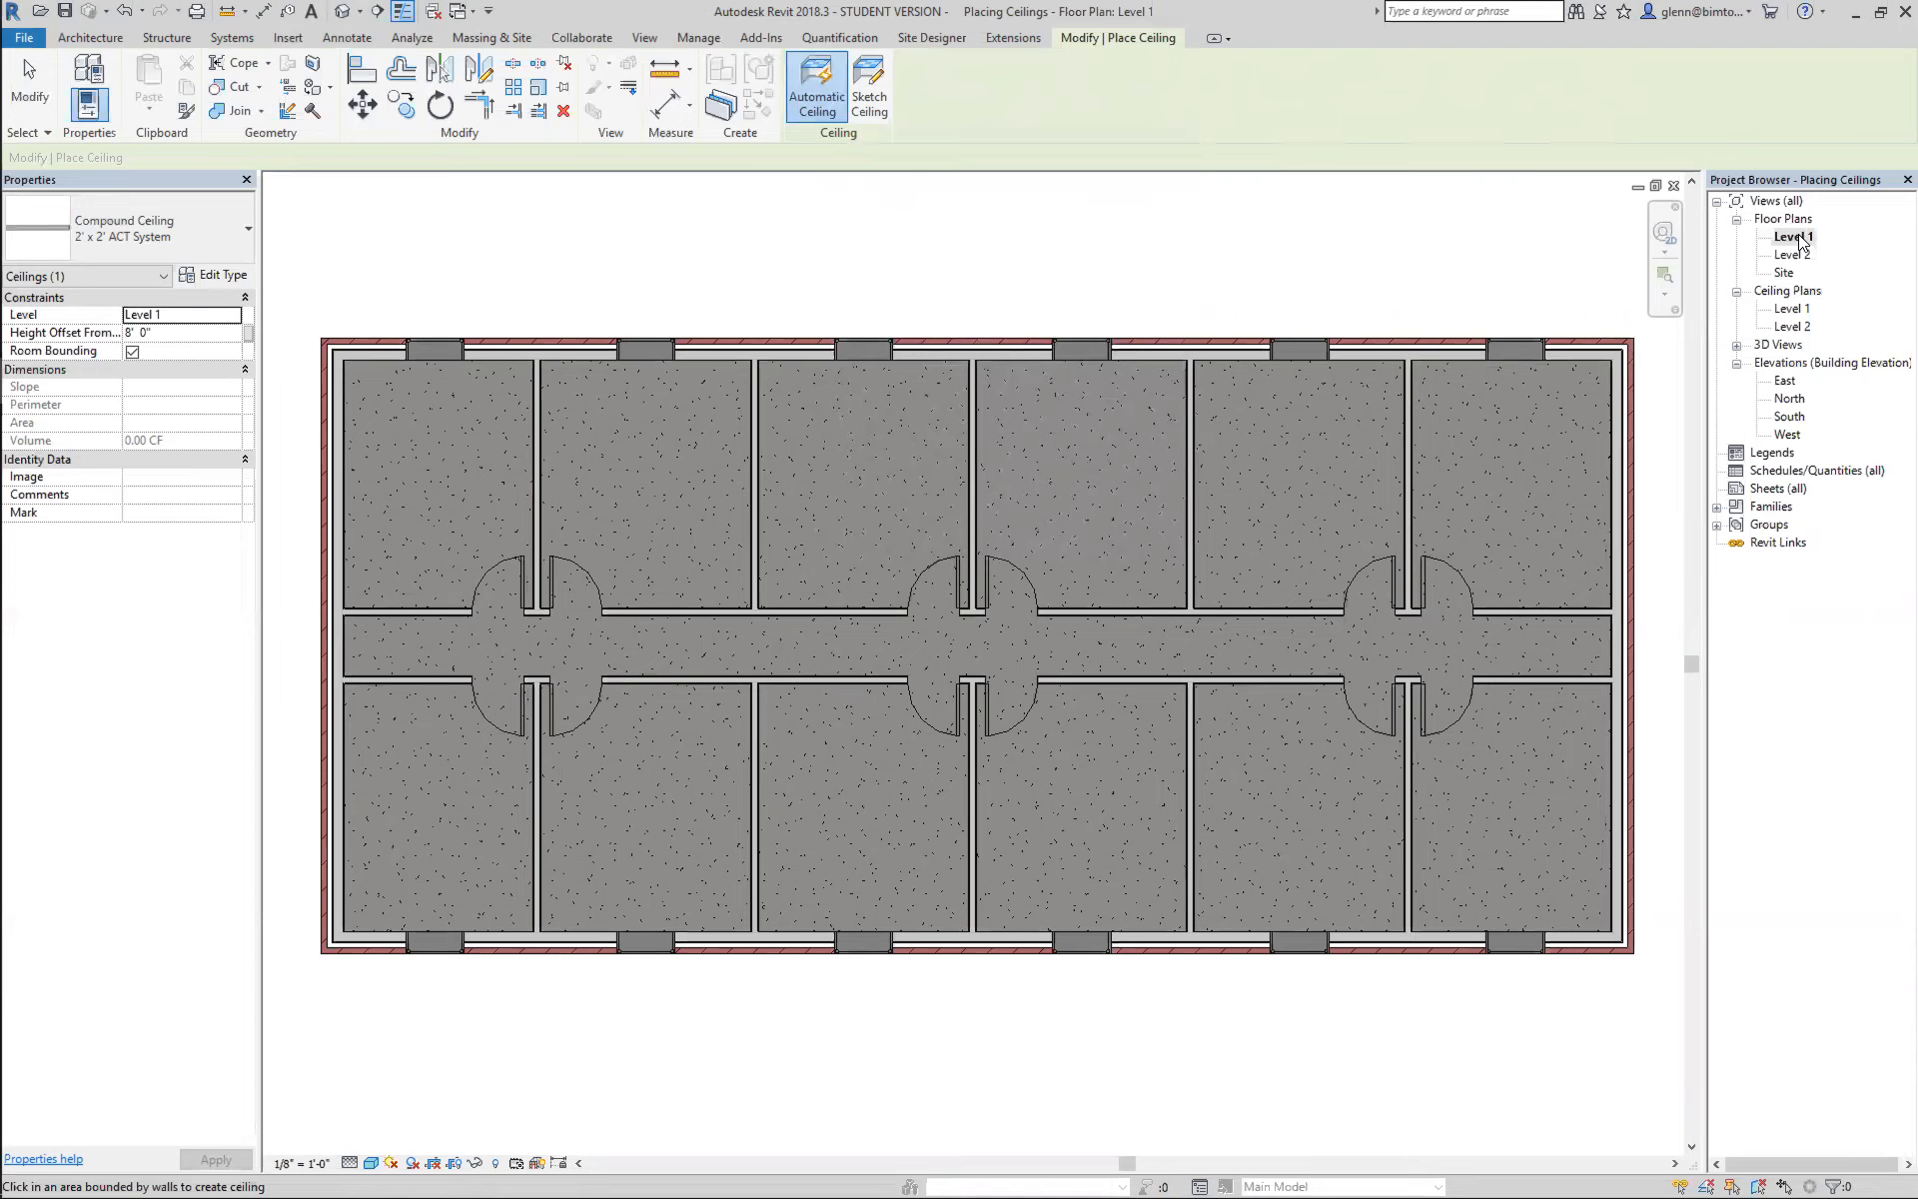
double_click(1793, 311)
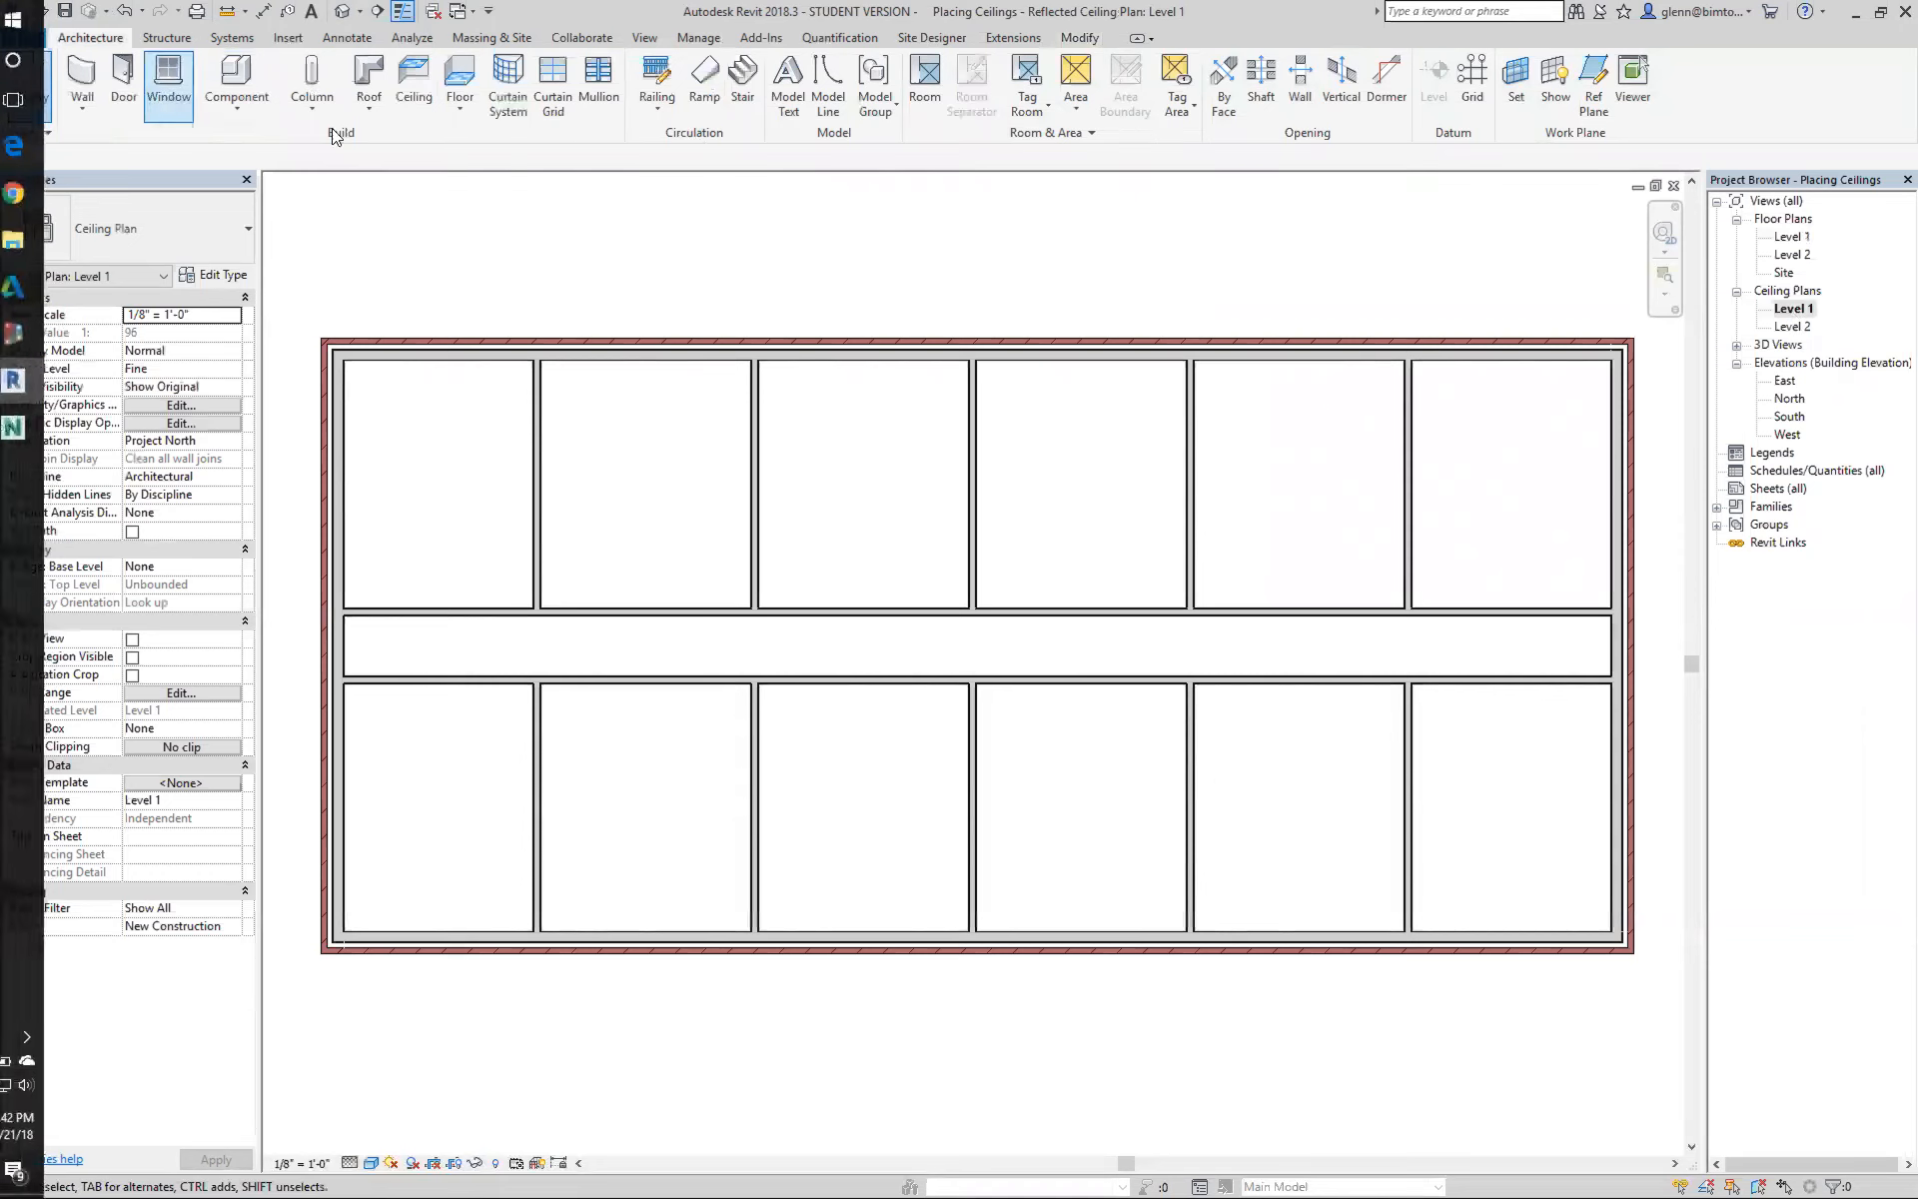
Place automatic 2' x 2' ACT System ceilings in the first three rooms of the upper row.
click(423, 92)
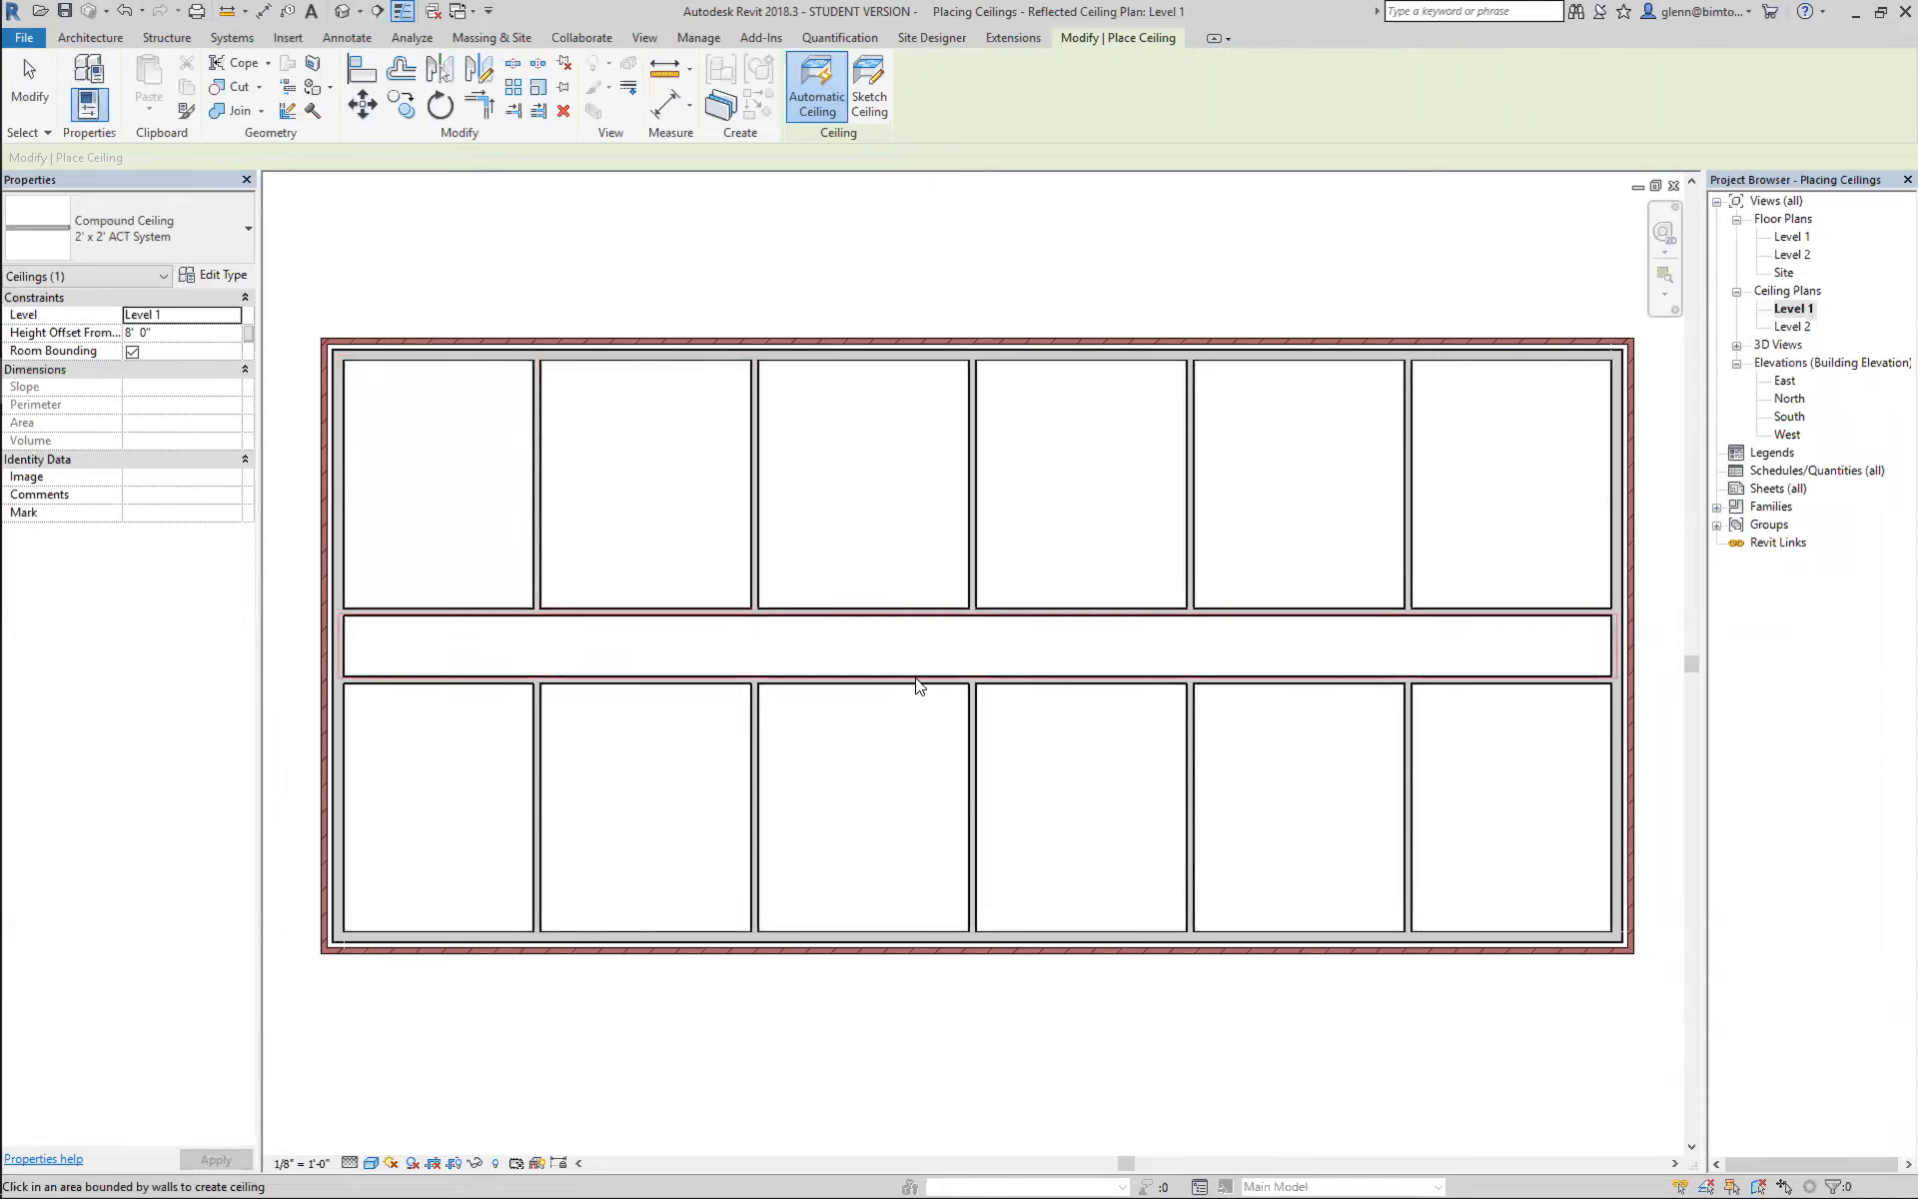
scroll(911, 692, up, 4)
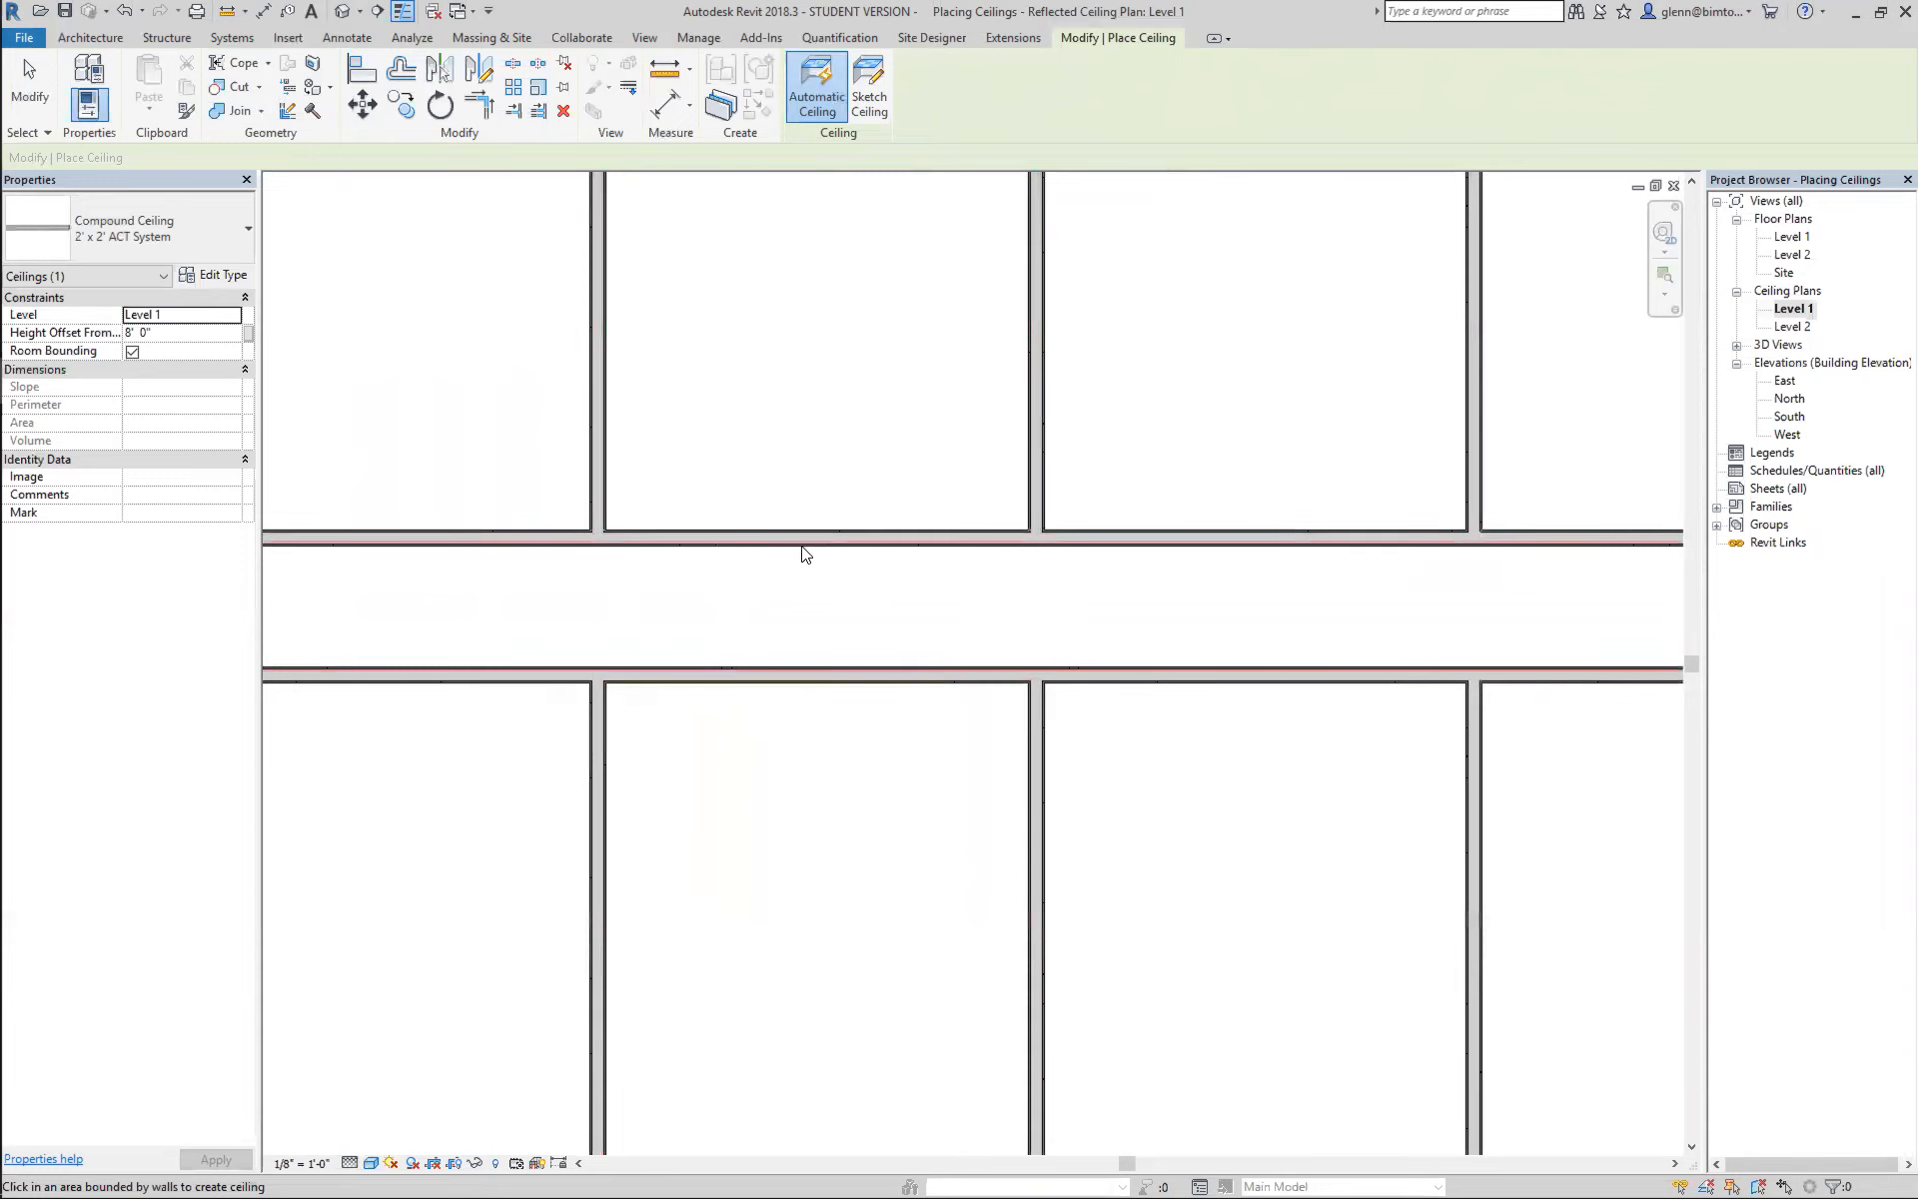
scroll(802, 550, down, 5)
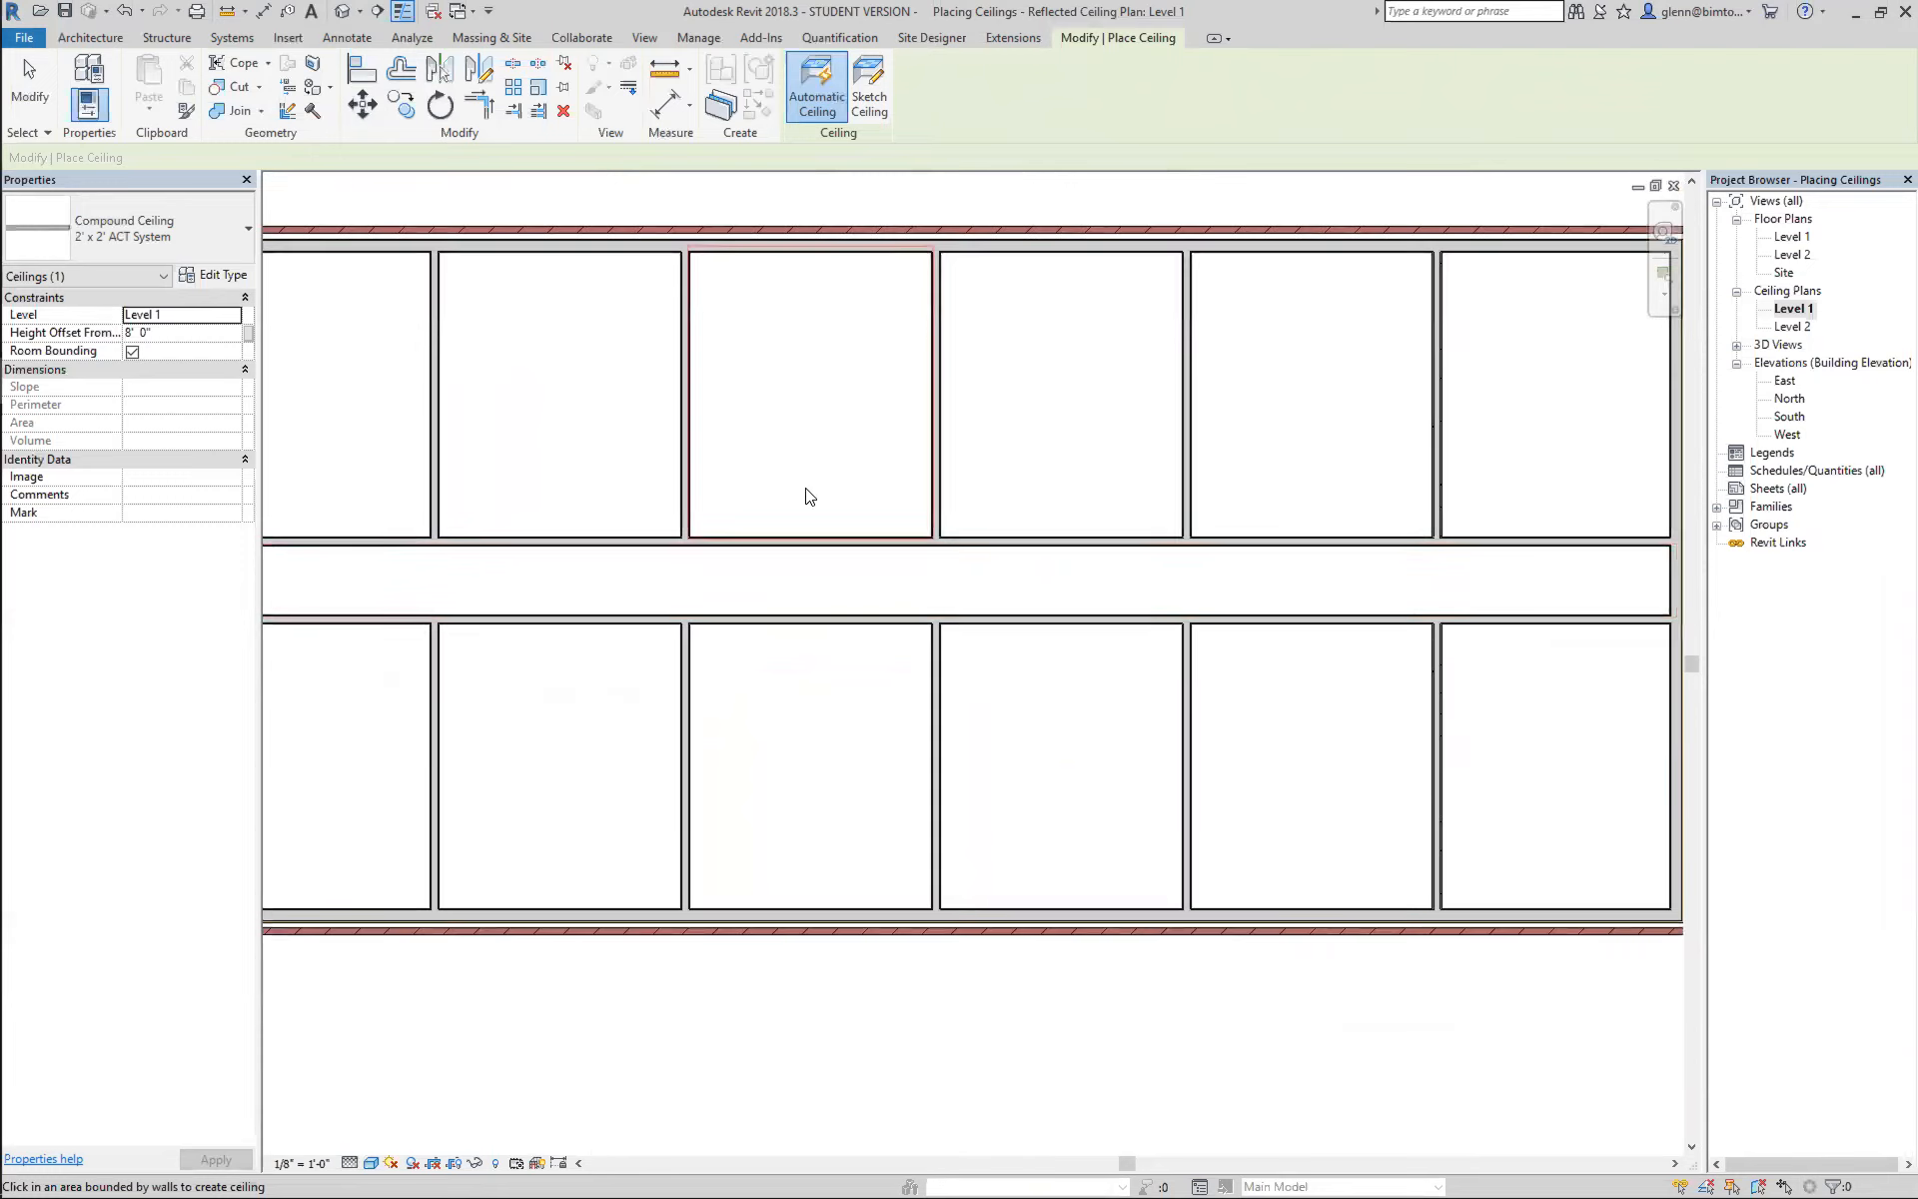
scroll(612, 475, down, 2)
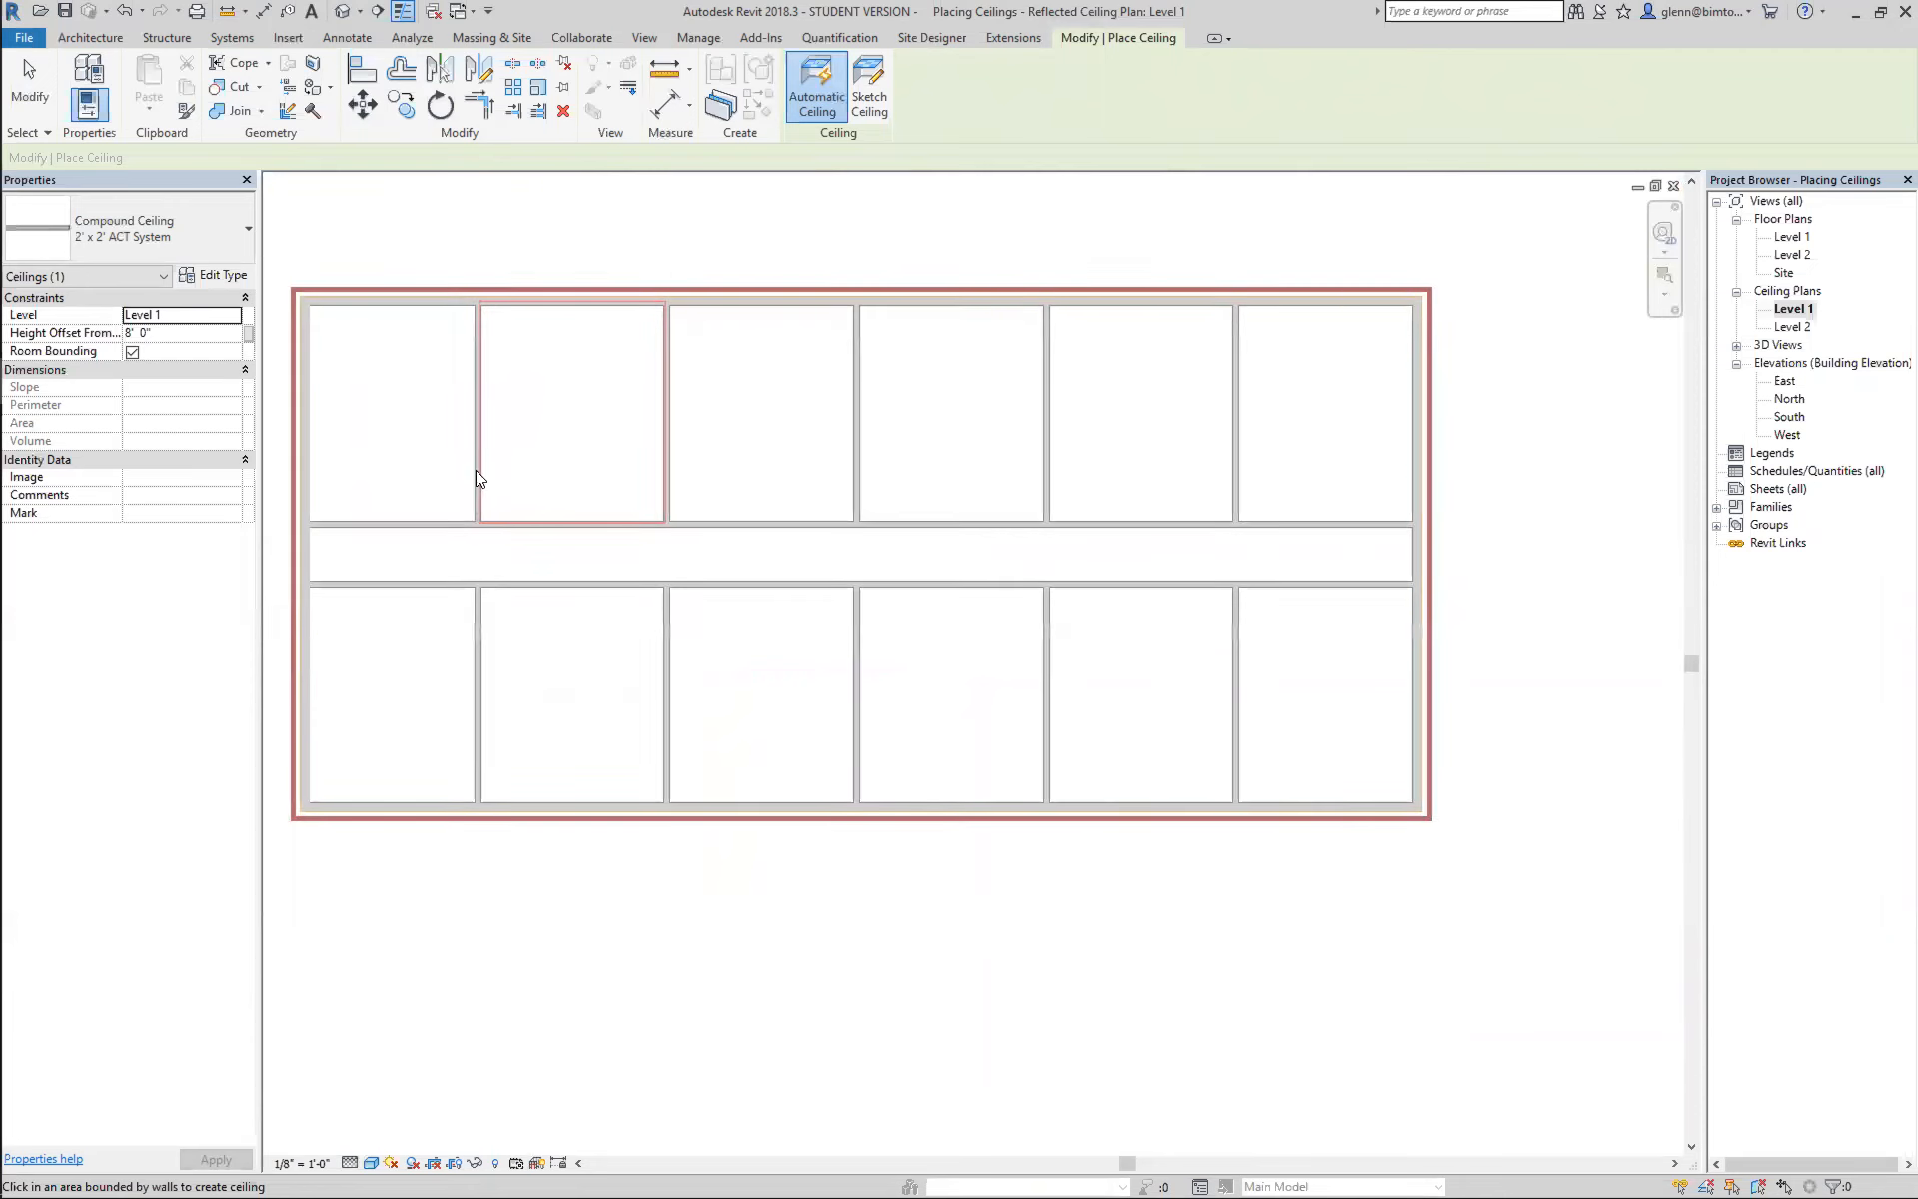
click(448, 470)
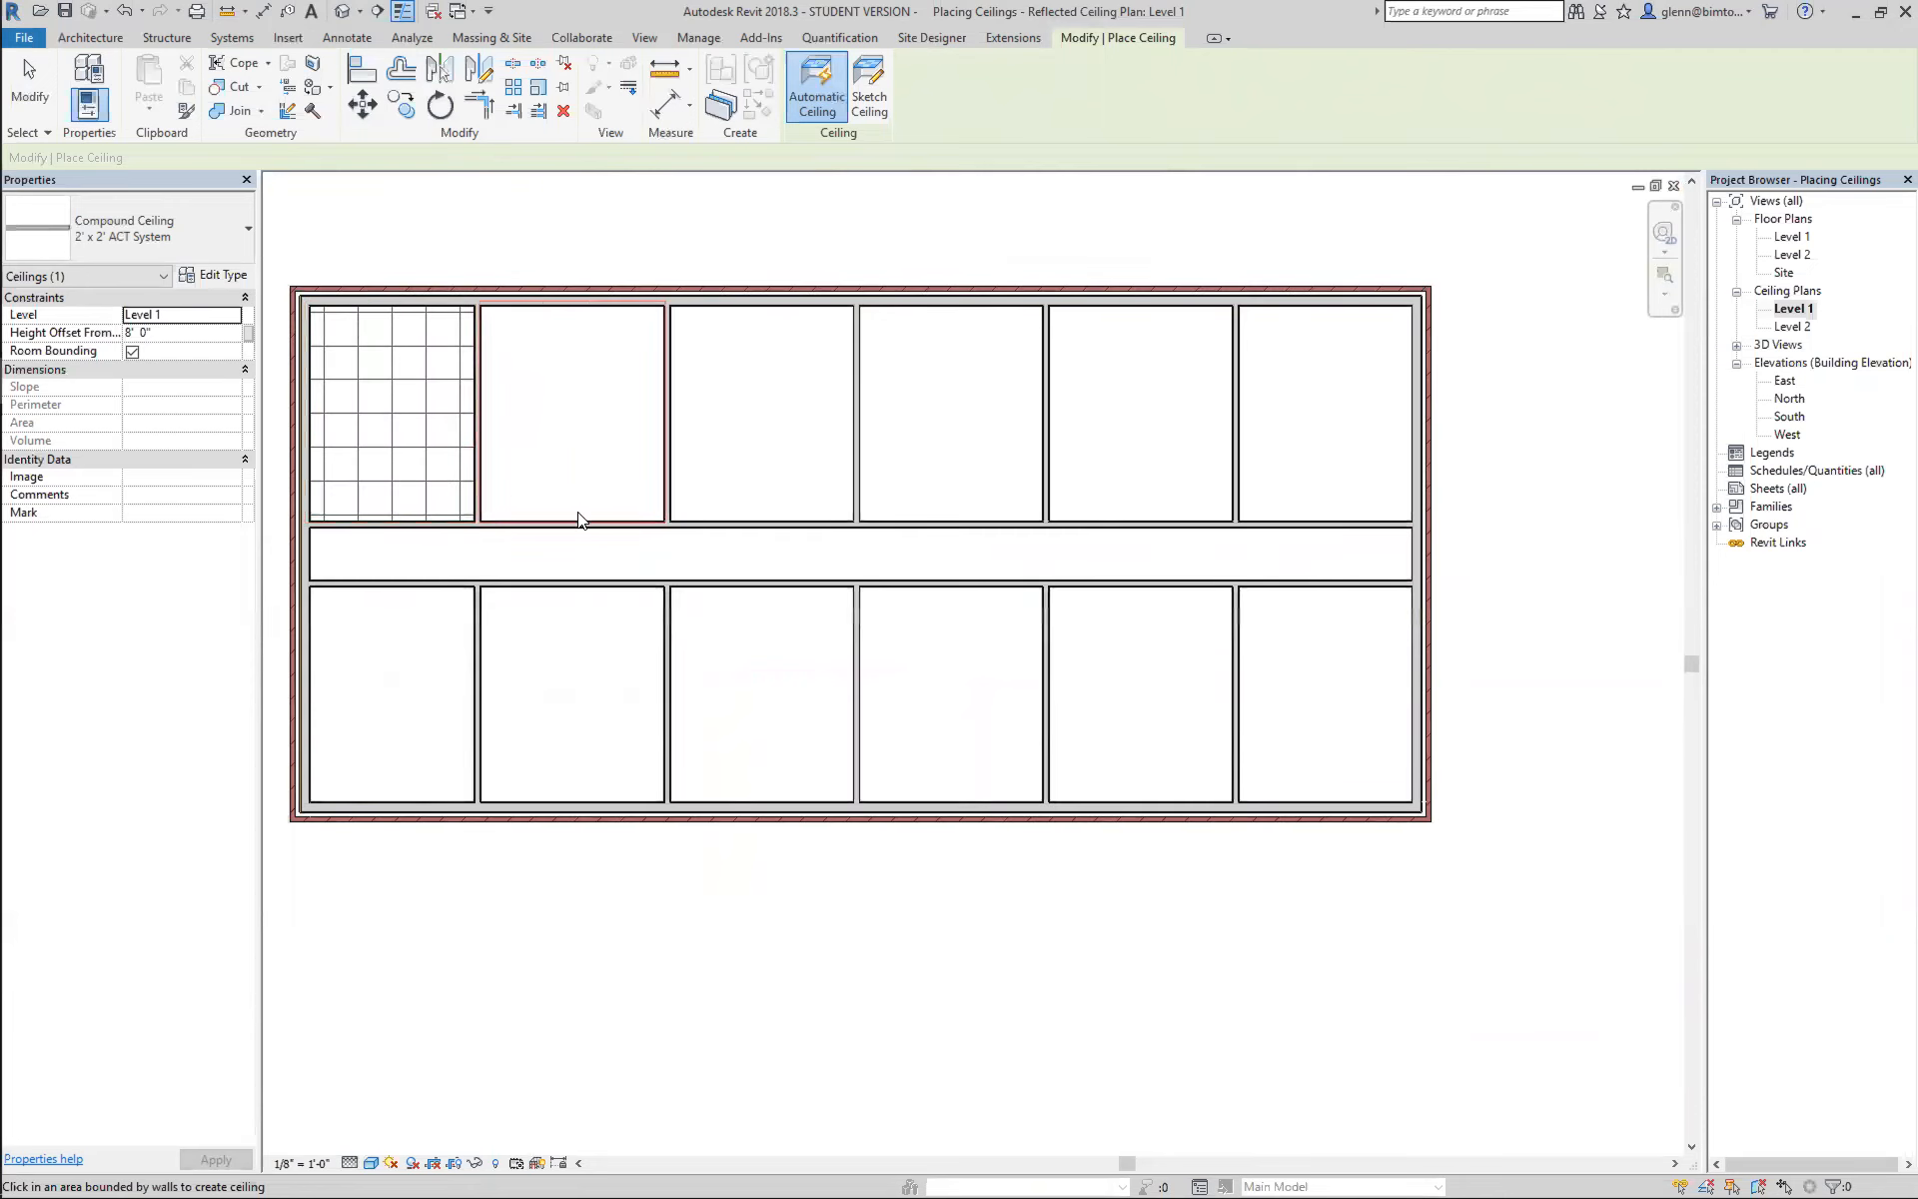
click(616, 481)
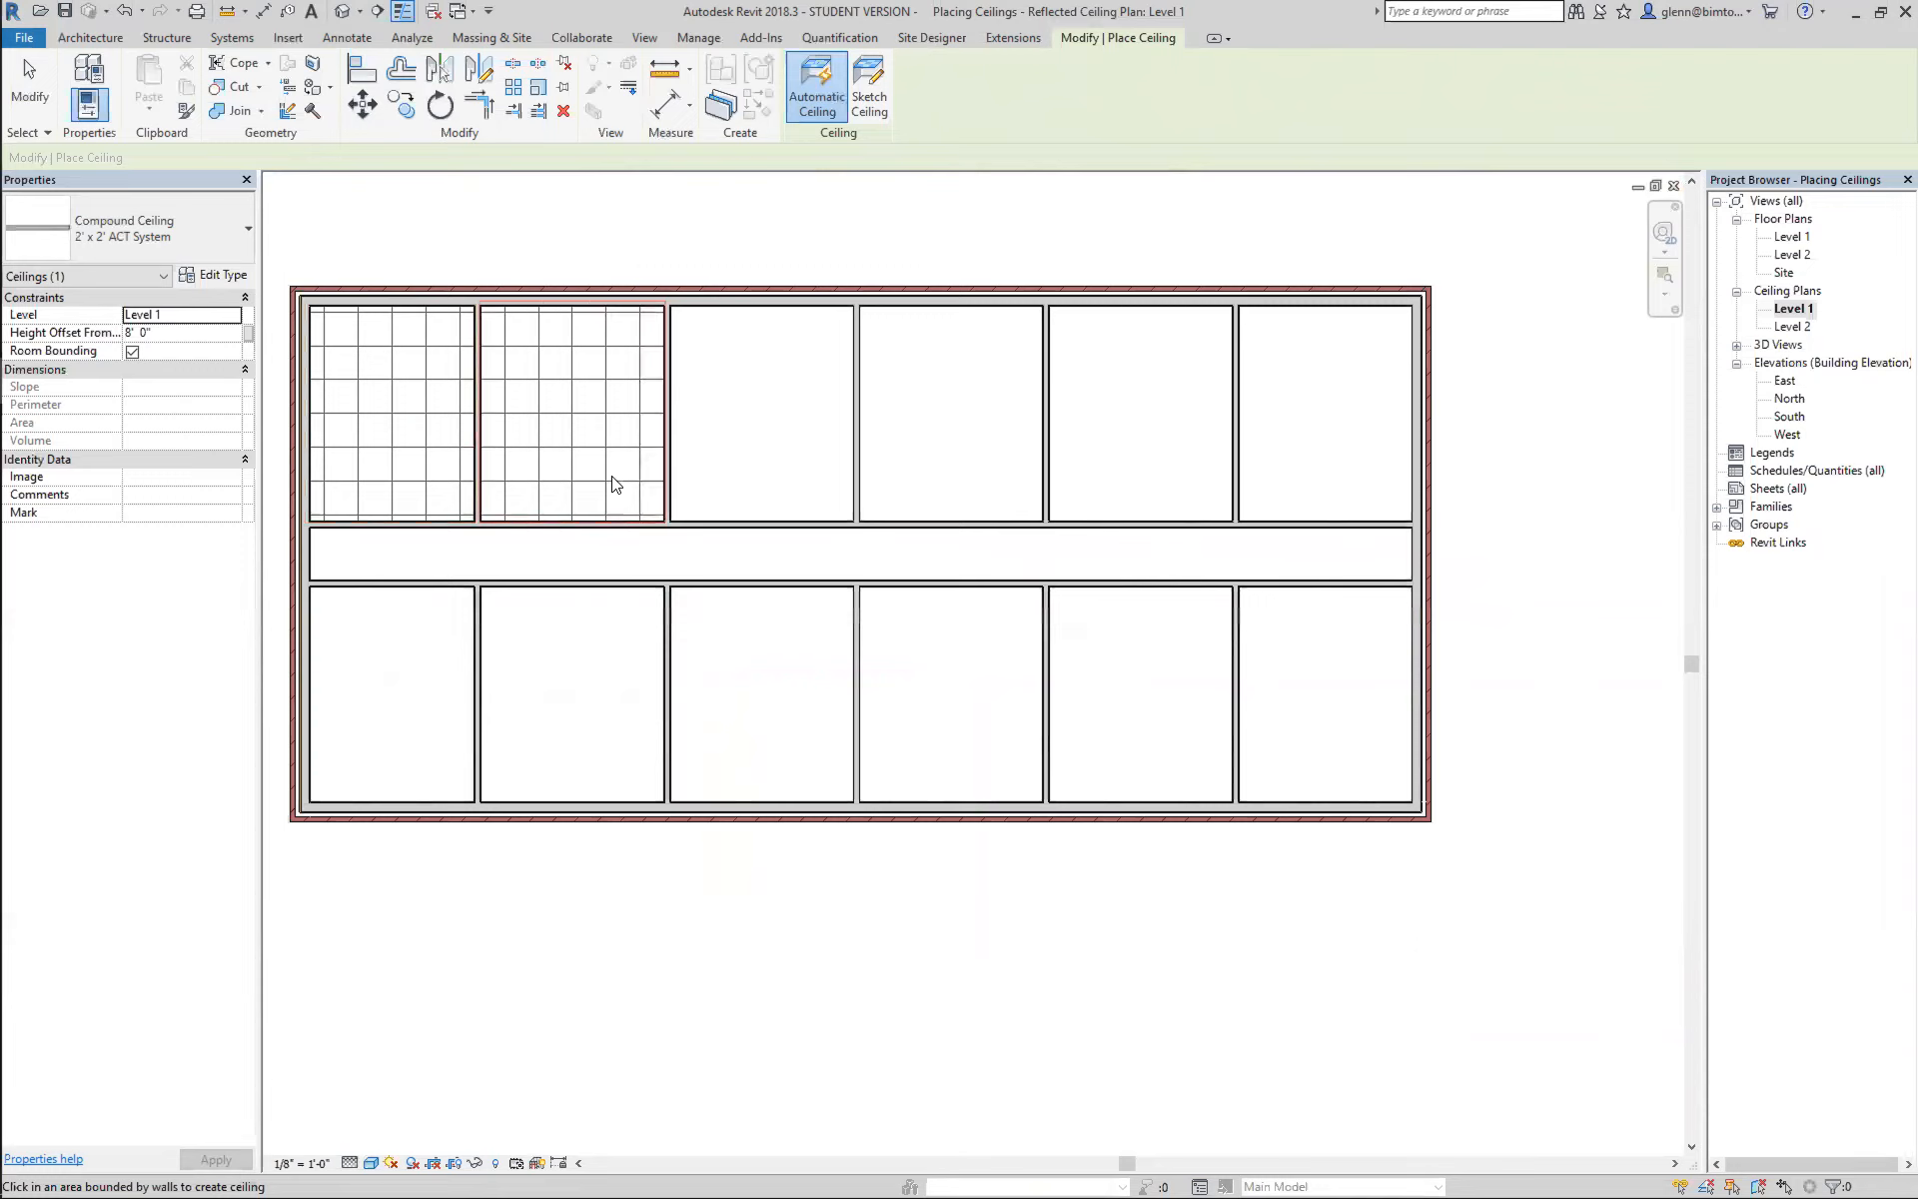
click(715, 469)
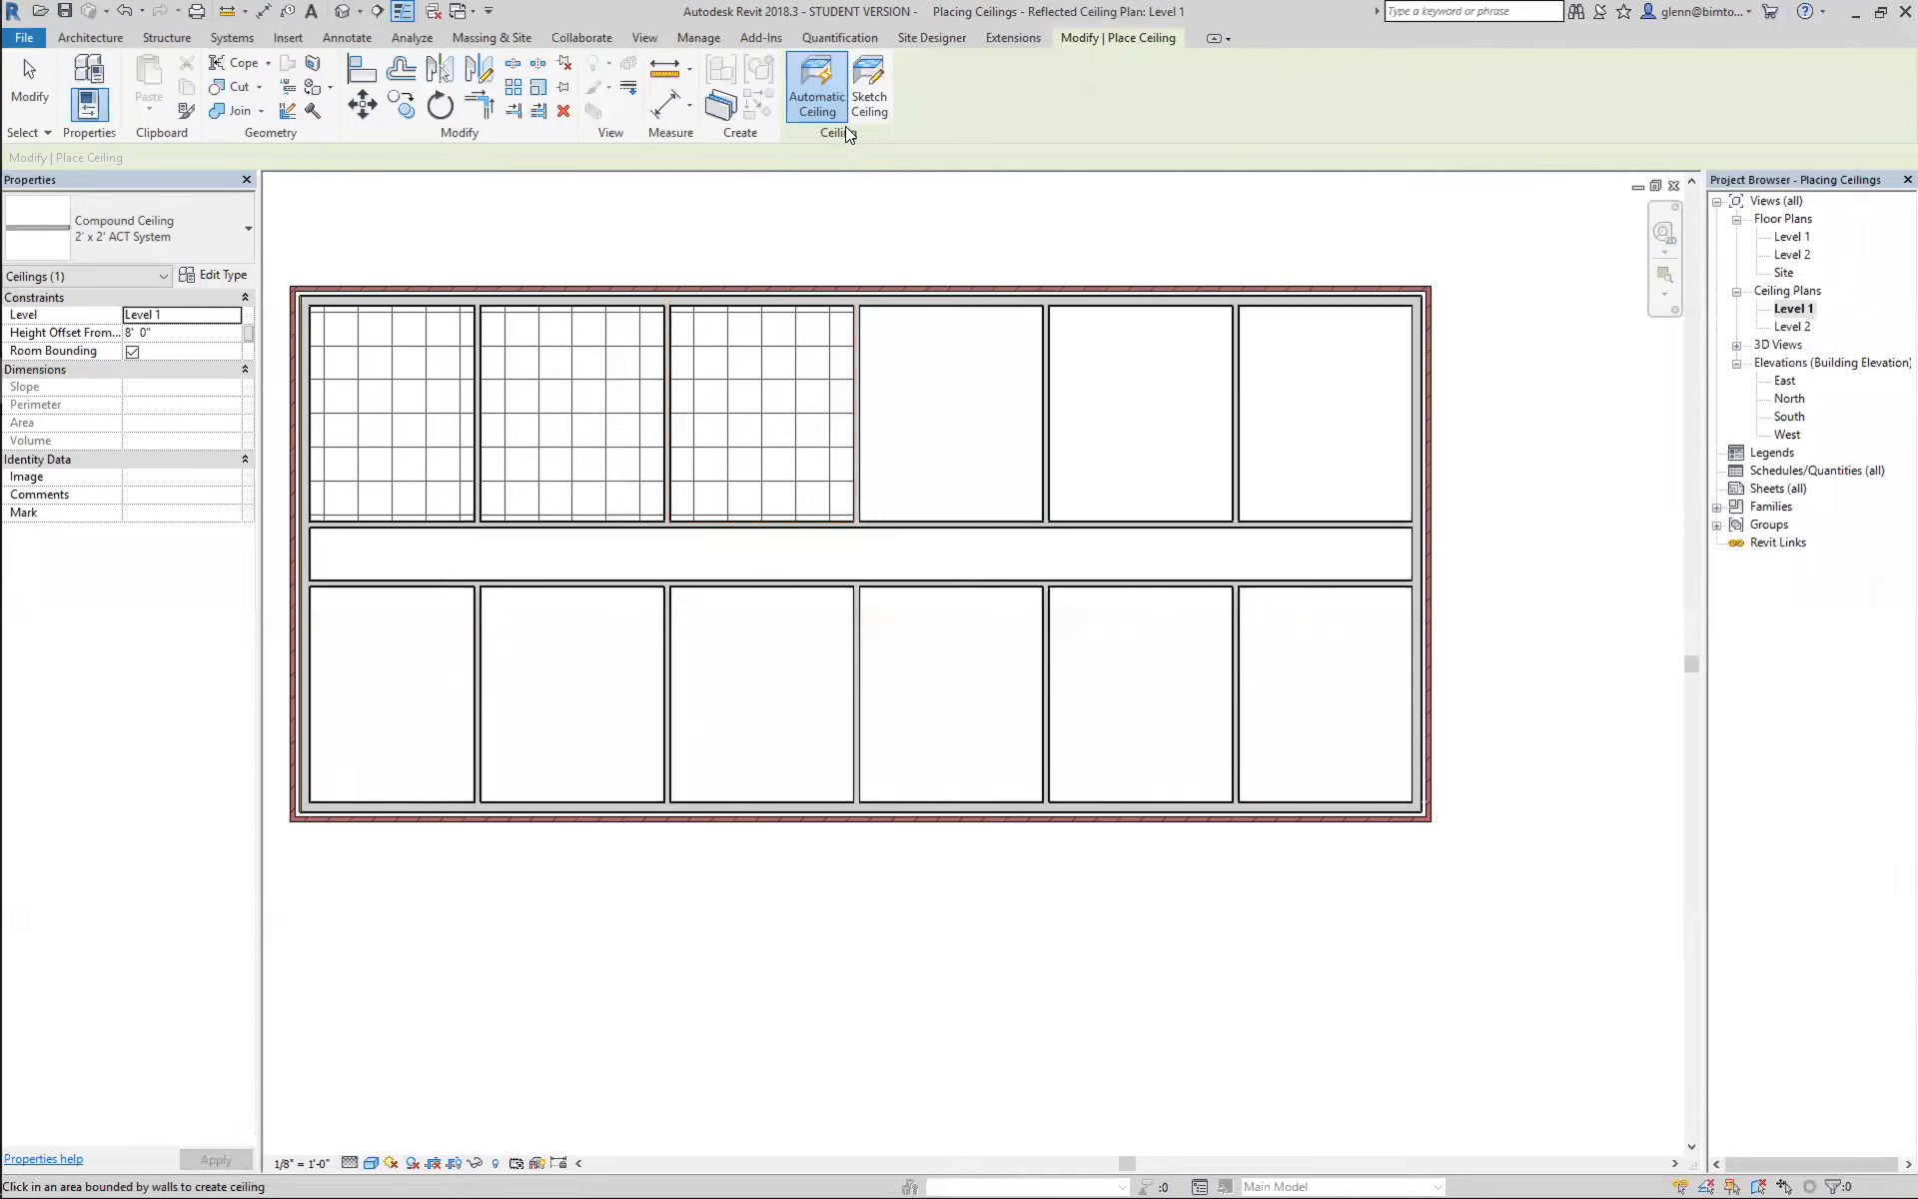
Sketch a ceiling boundary for the fourth upper-row room by picking its four walls, with Extend into wall (to core) enabled.
click(859, 104)
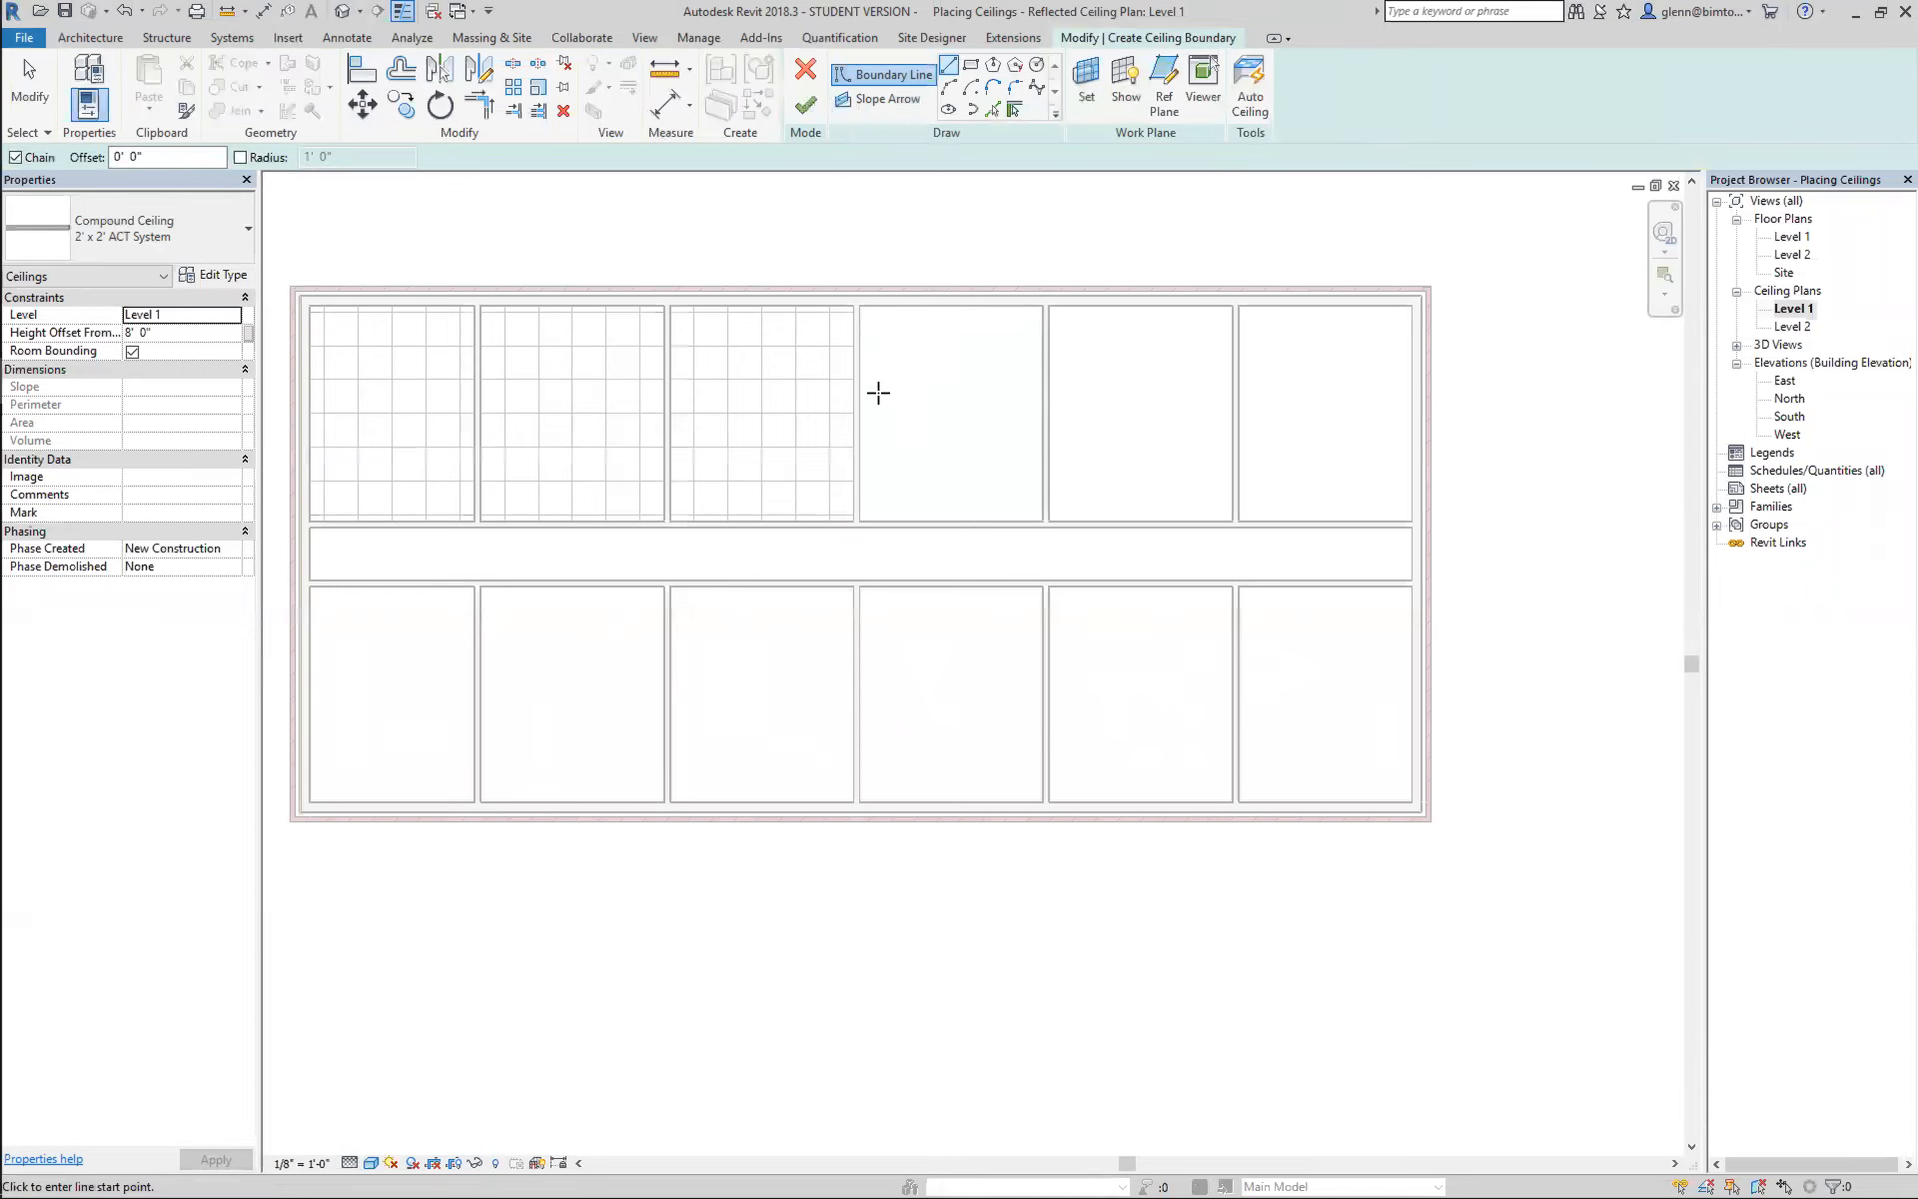
scroll(880, 392, up, 1)
scroll(880, 392, up, 1)
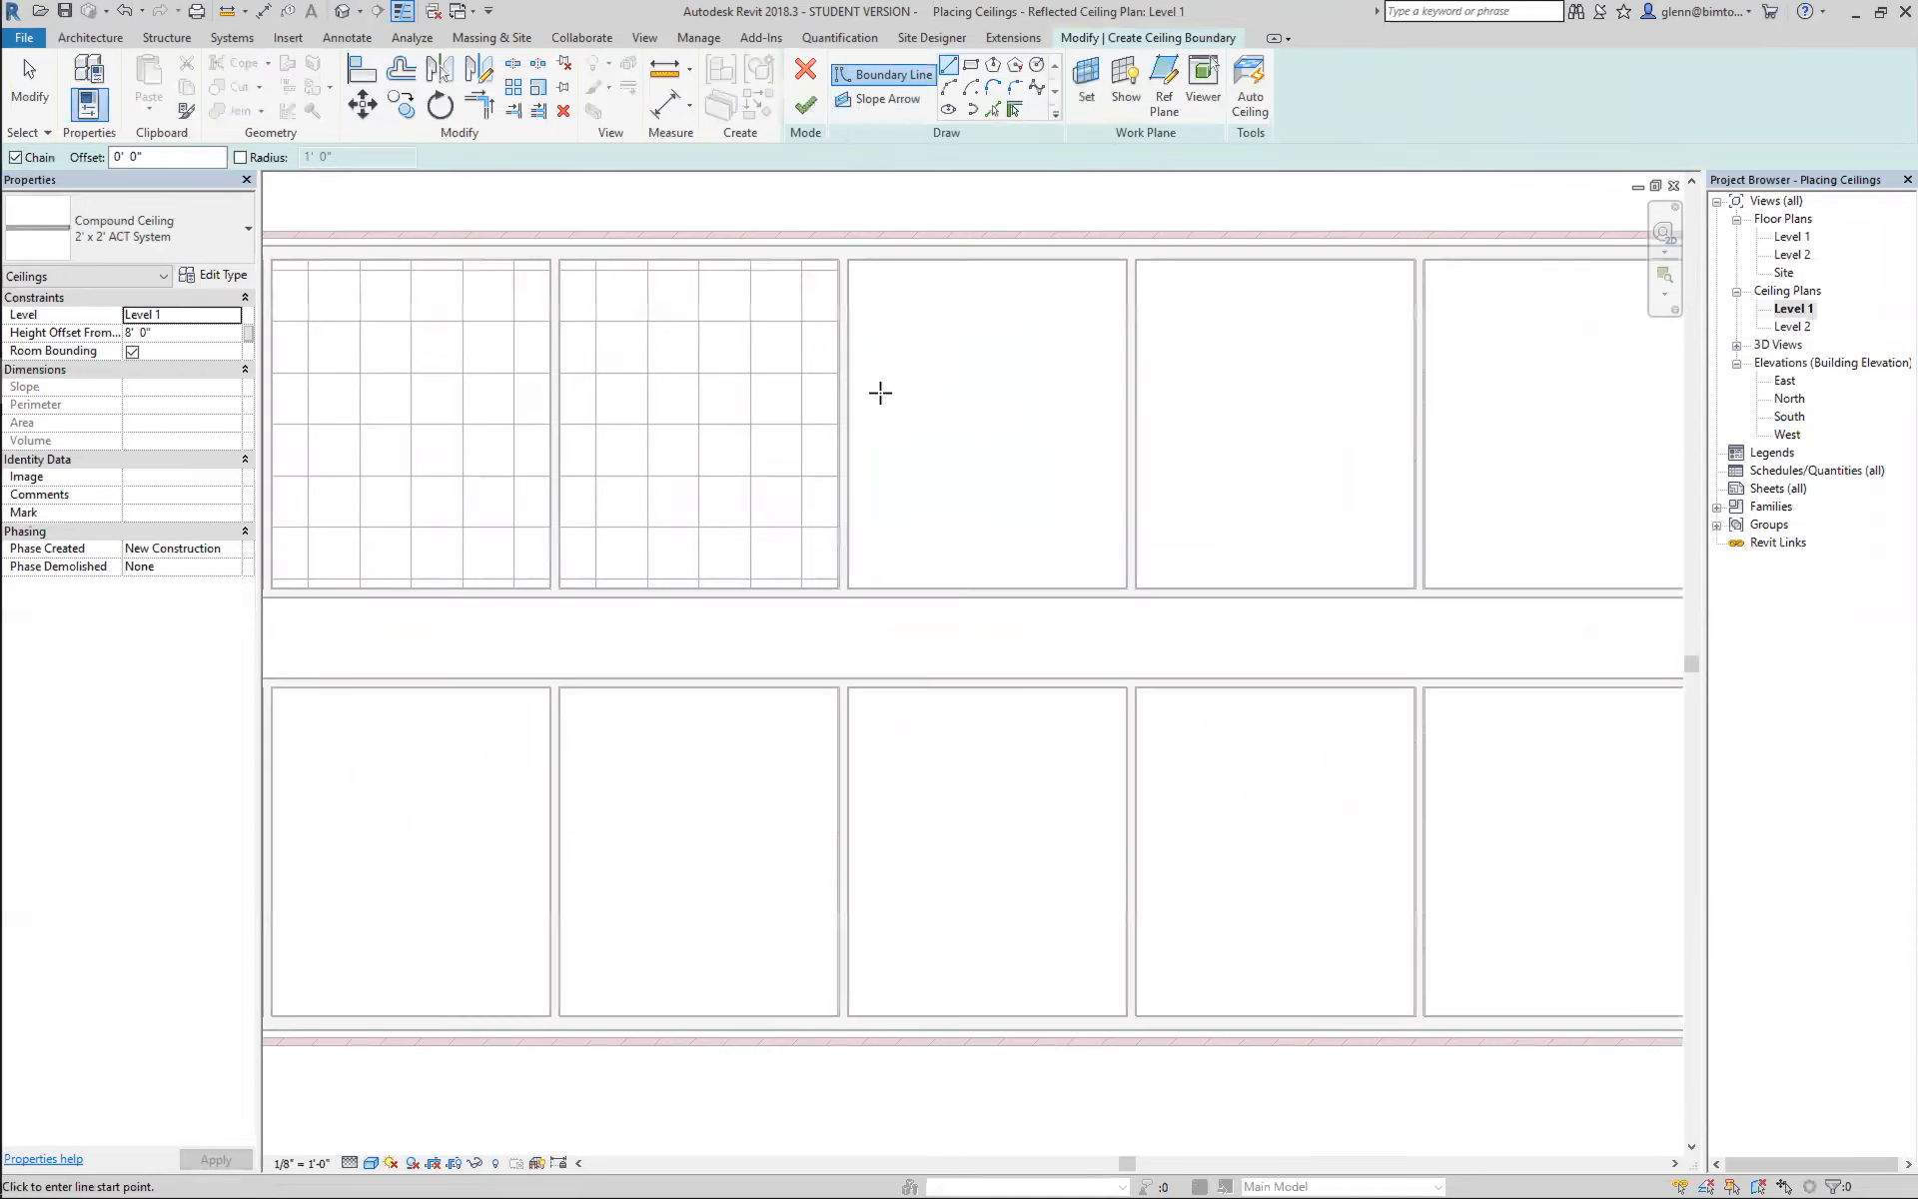
scroll(880, 392, up, 1)
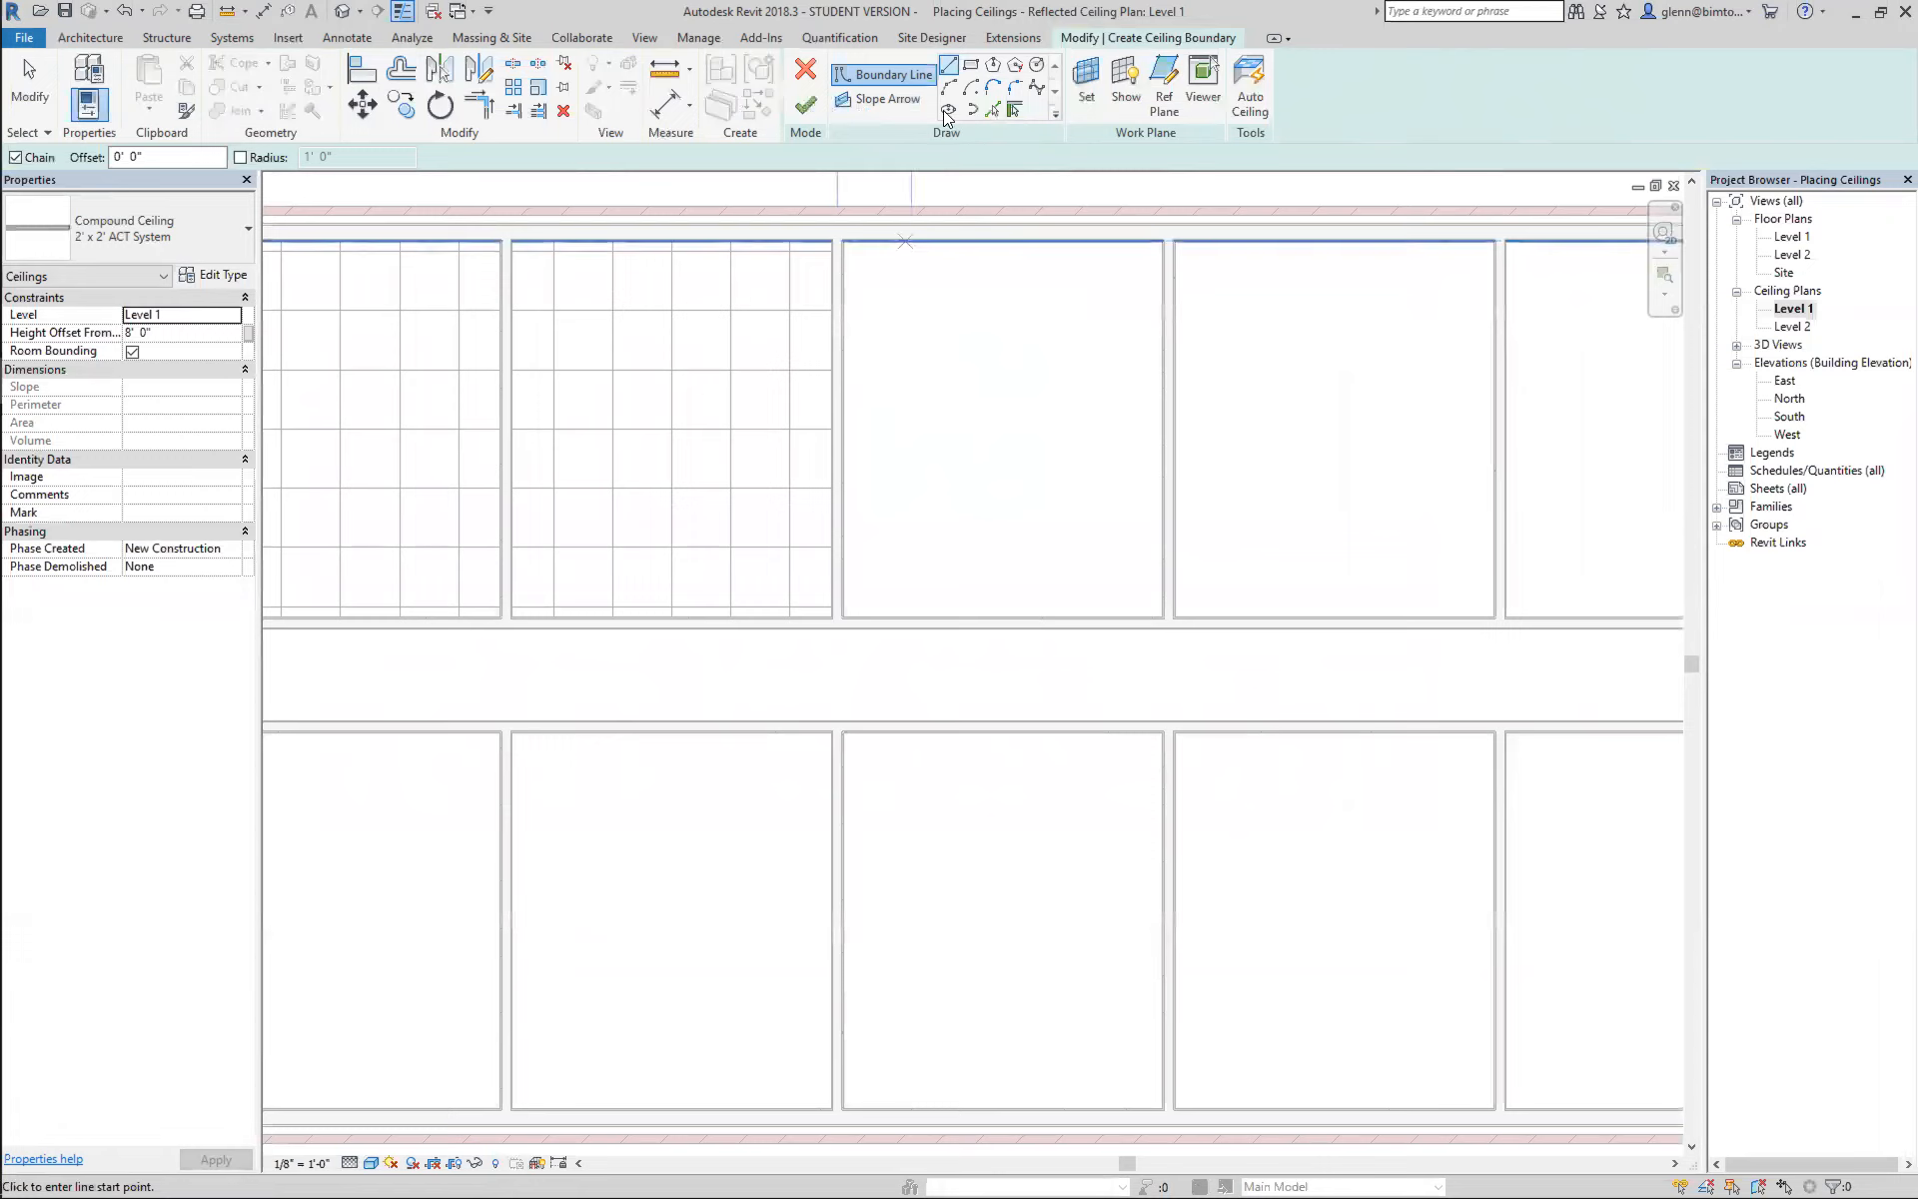
click(1013, 110)
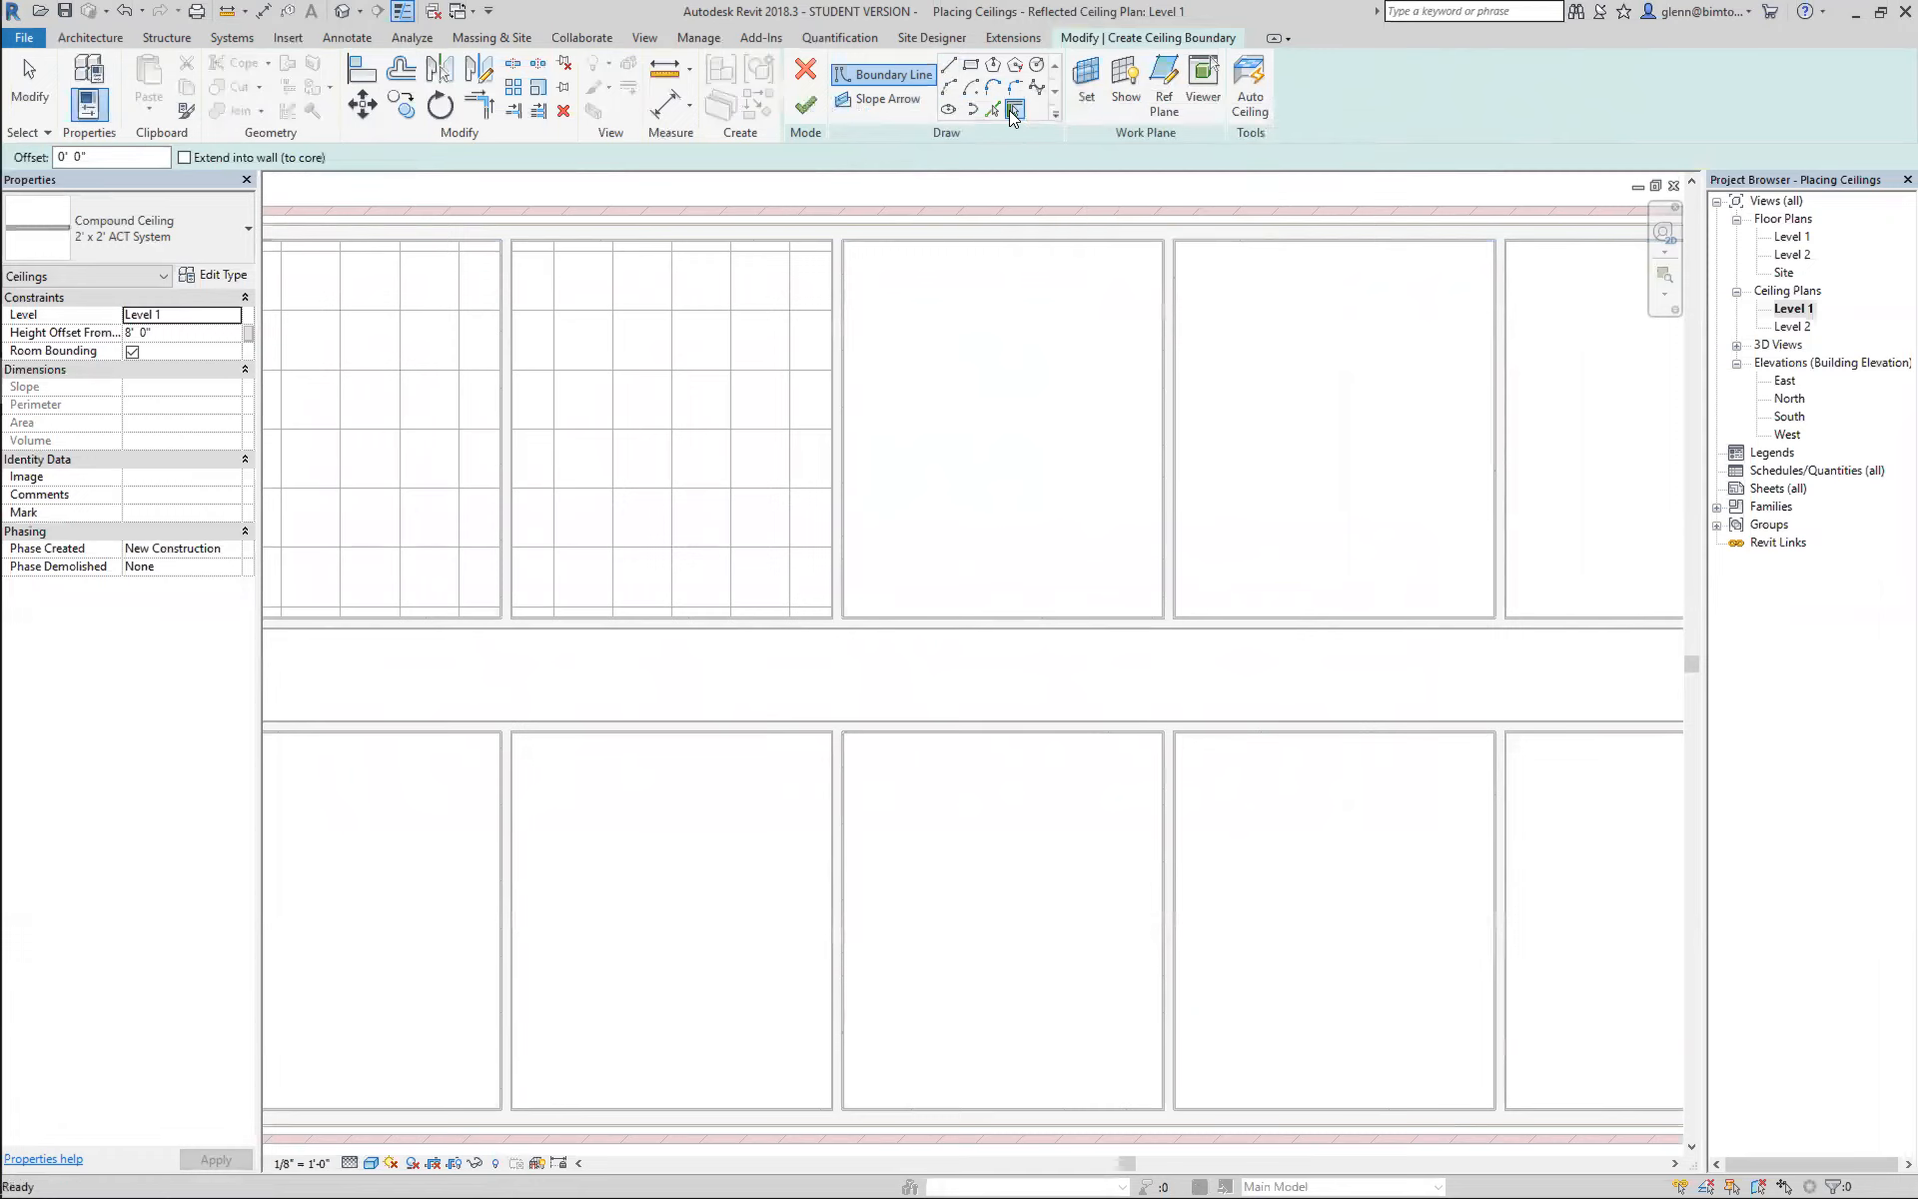
click(184, 158)
scroll(1015, 361, down, 2)
scroll(1015, 361, up, 4)
scroll(1014, 362, up, 1)
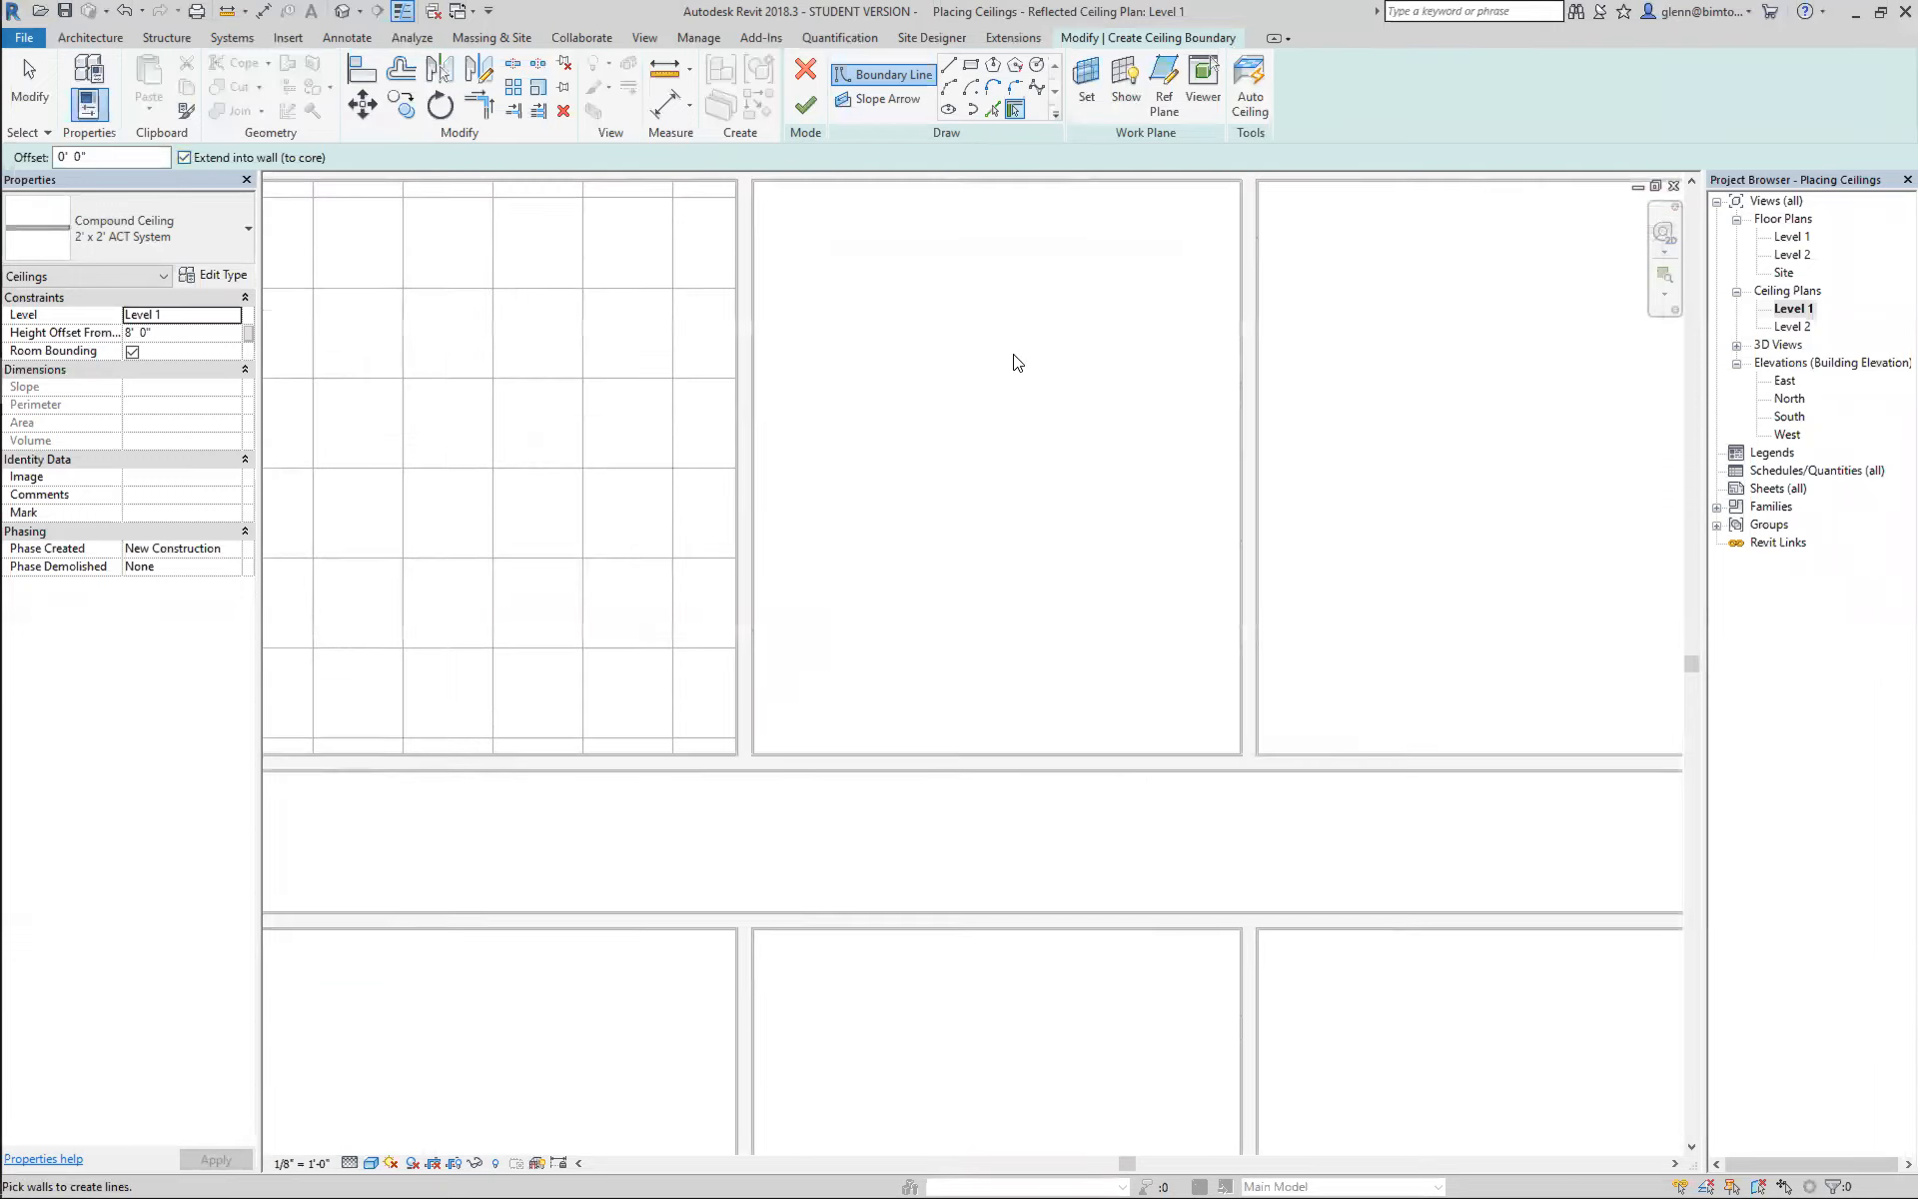
click(757, 409)
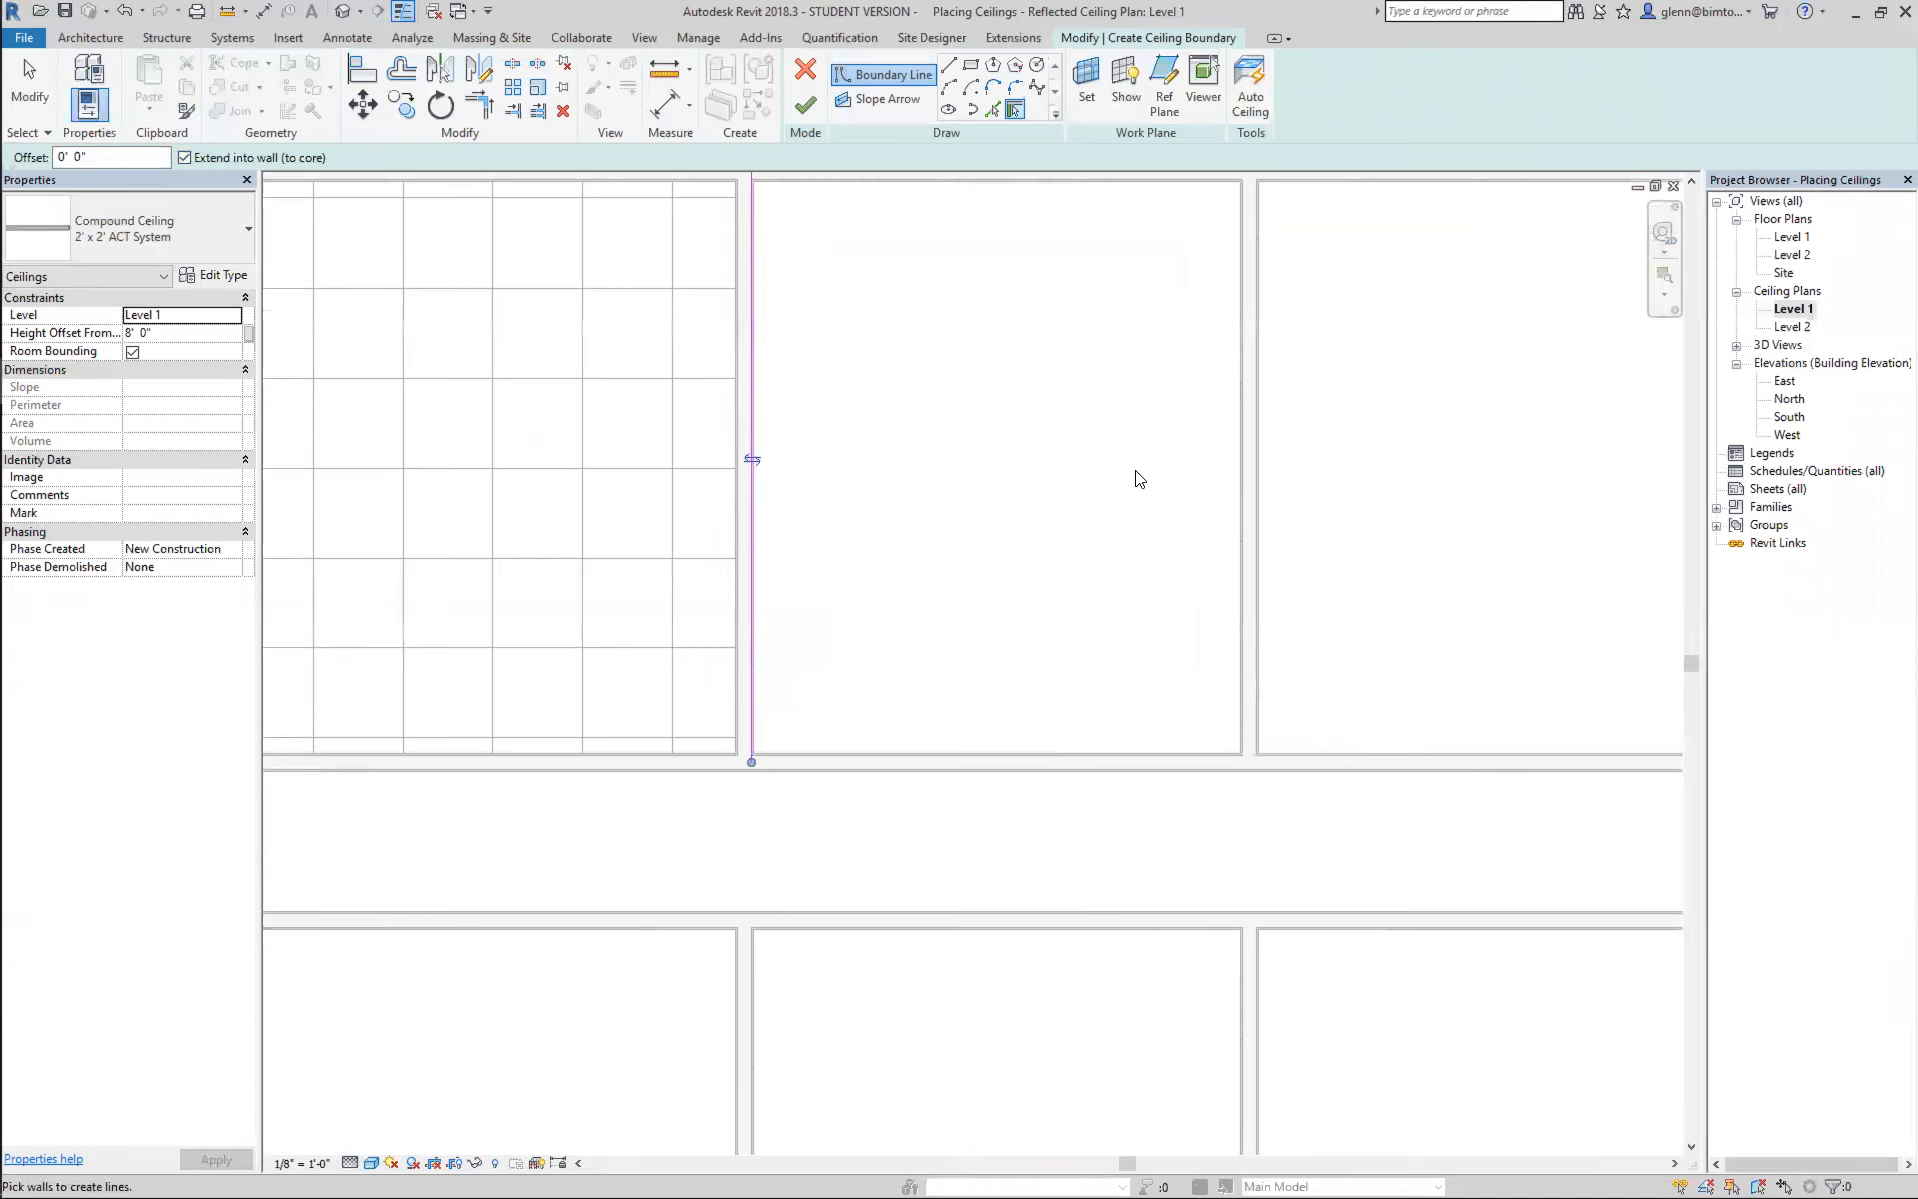
click(1121, 213)
click(1238, 288)
click(1067, 751)
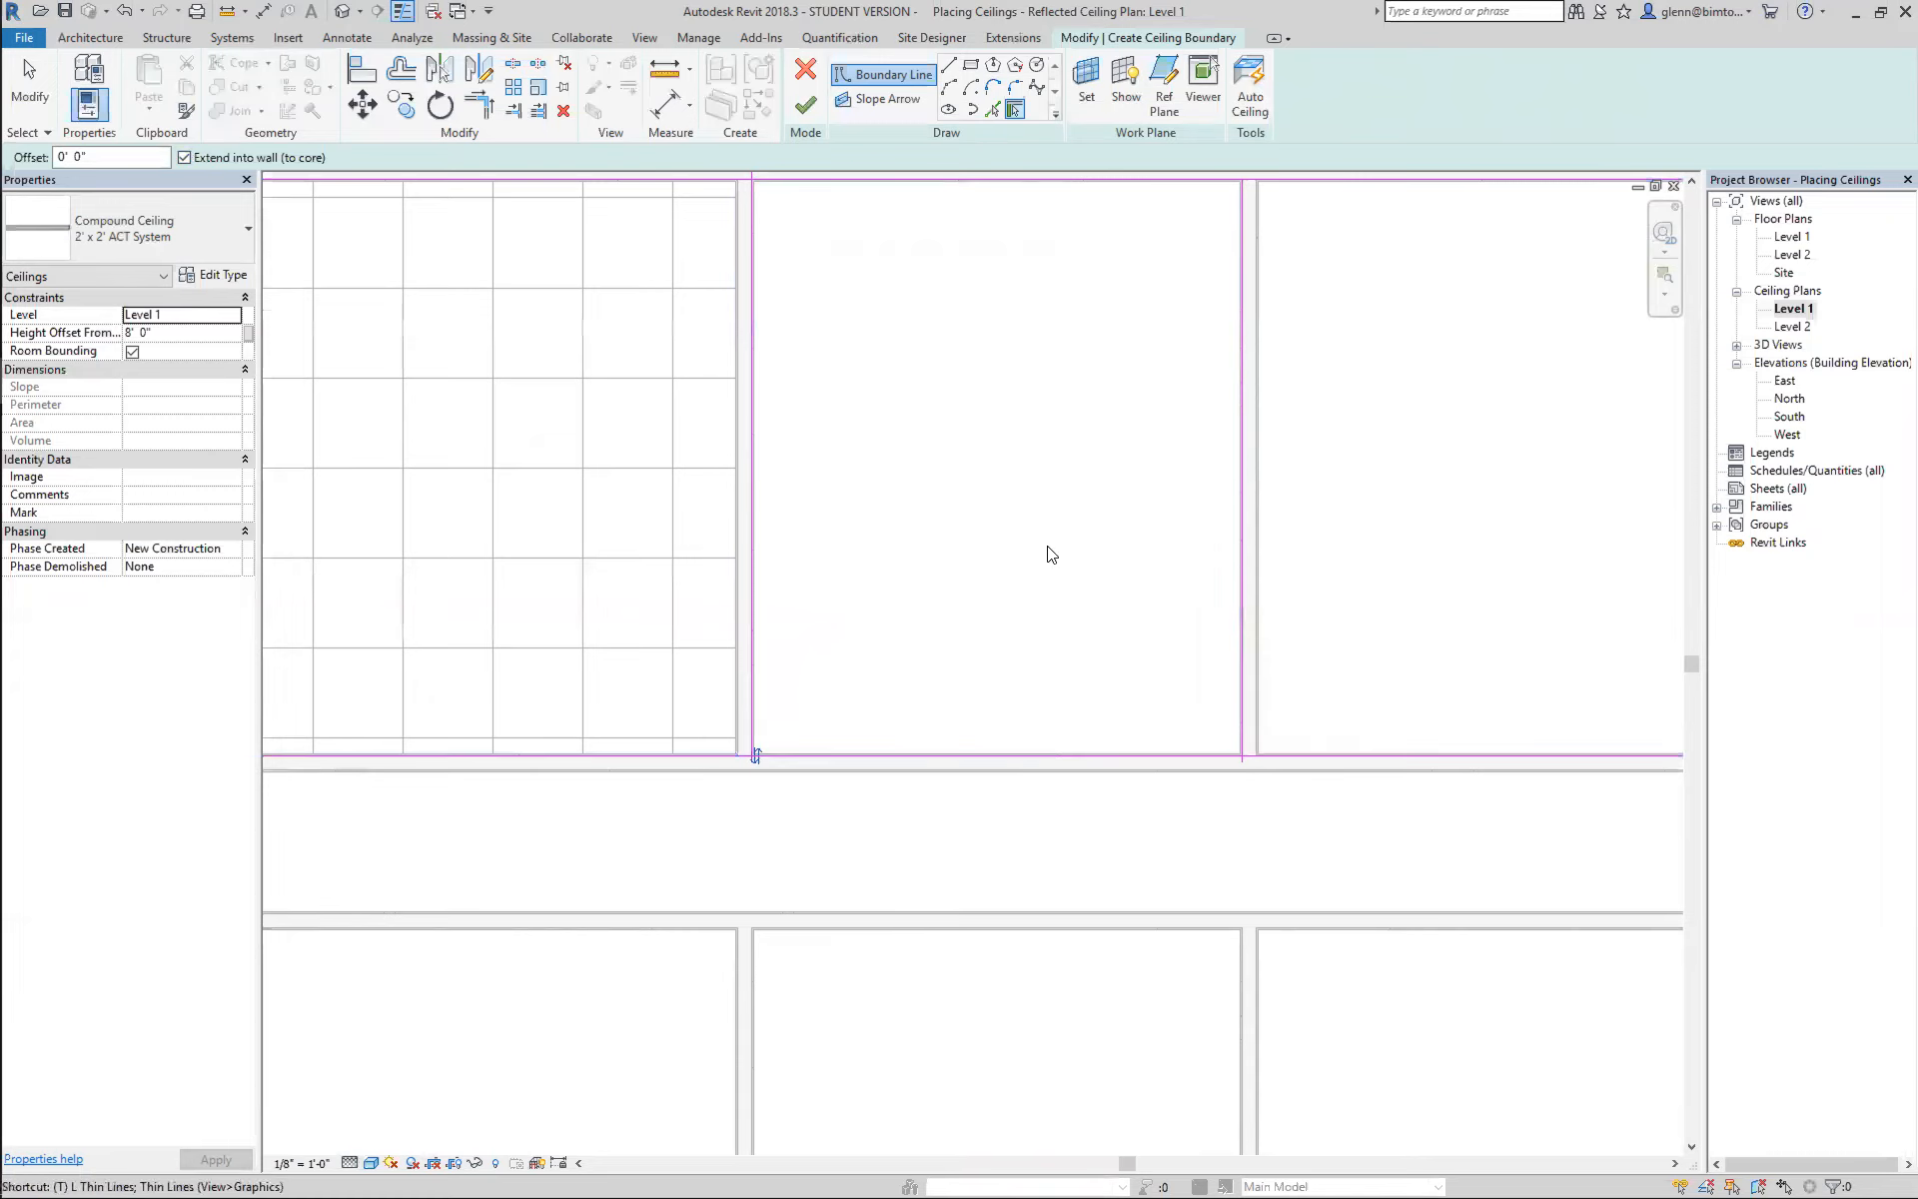
Trim the four boundary lines to meet at the room's corners and finish the sketched ceiling.
key(t)
key(r)
click(760, 694)
click(781, 754)
click(1211, 755)
click(1240, 744)
click(1226, 187)
click(1235, 196)
click(819, 185)
click(764, 220)
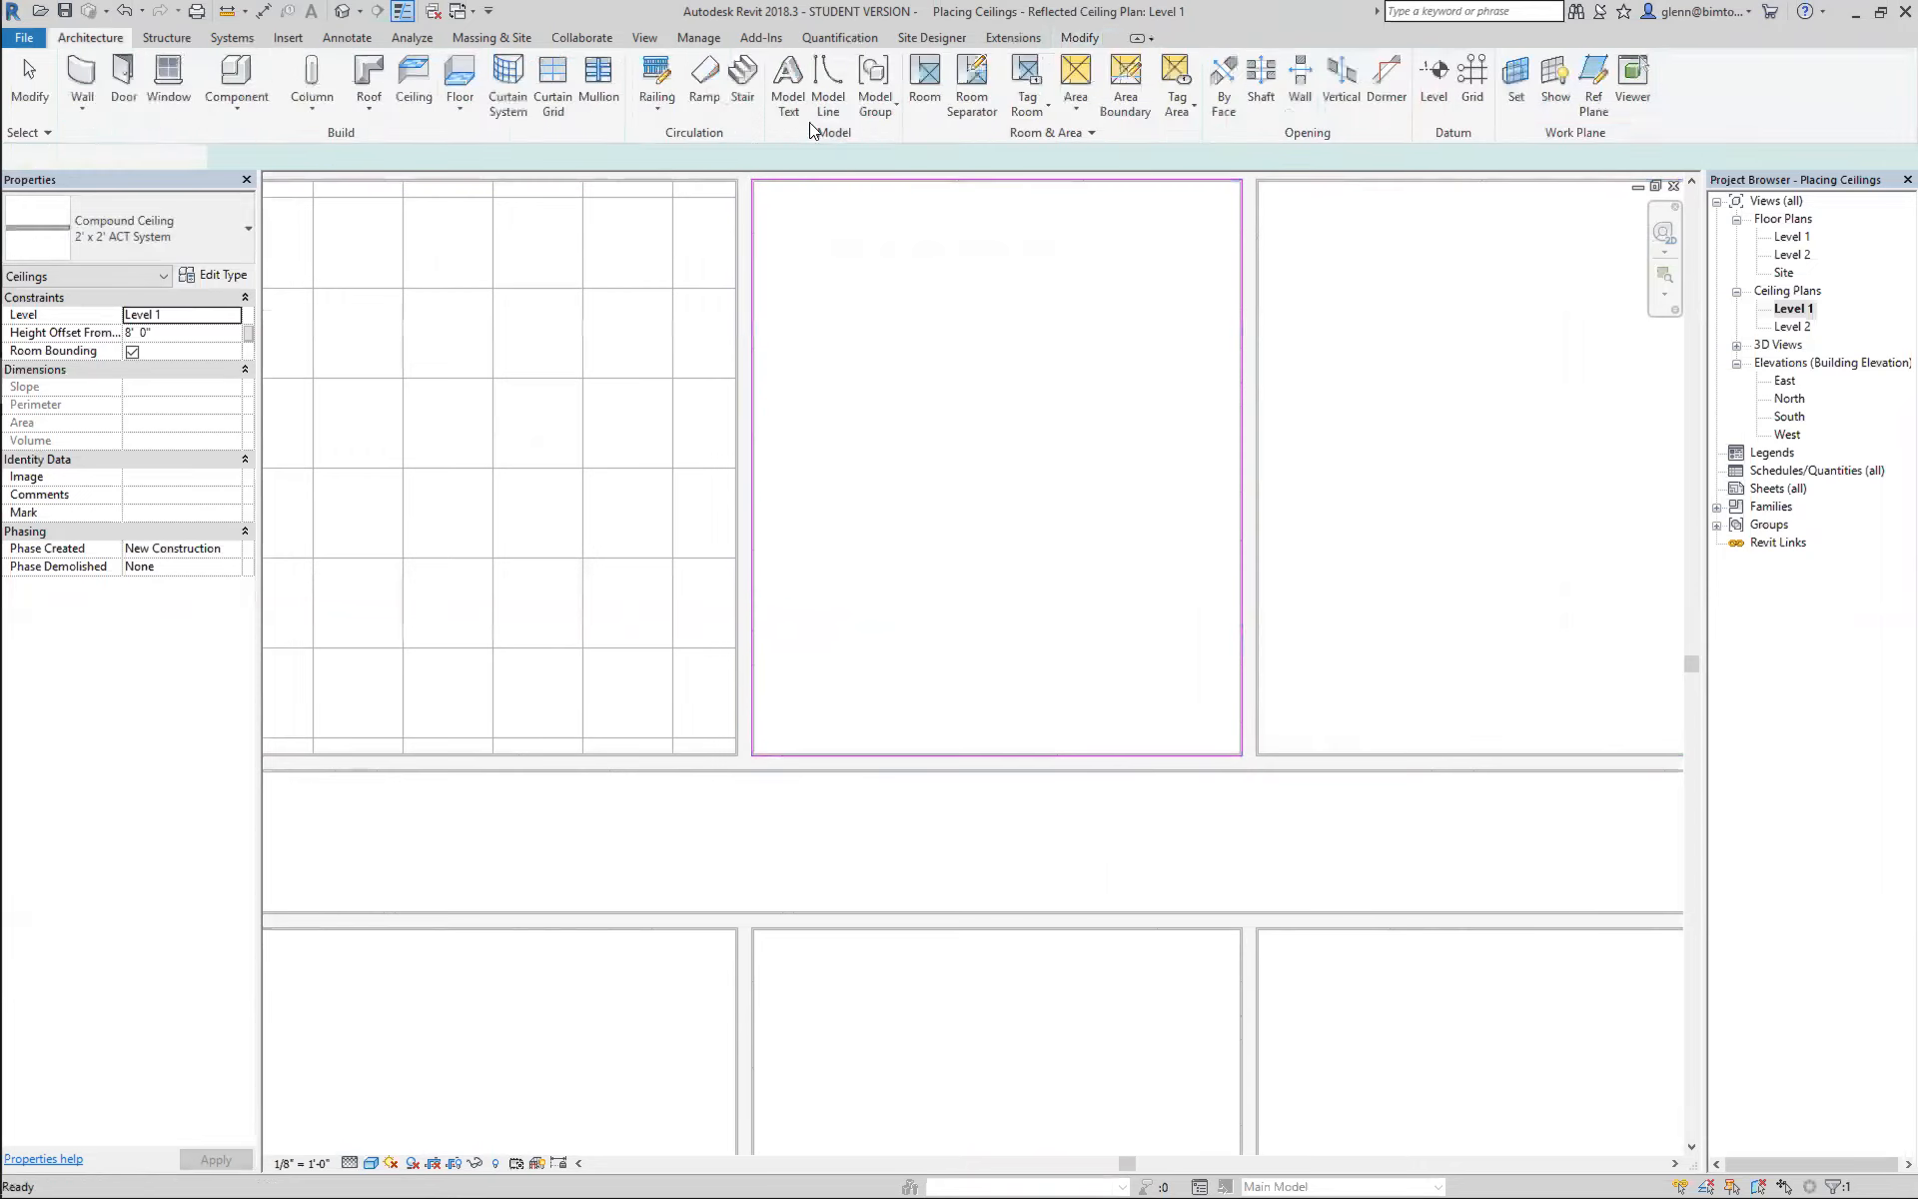
click(807, 108)
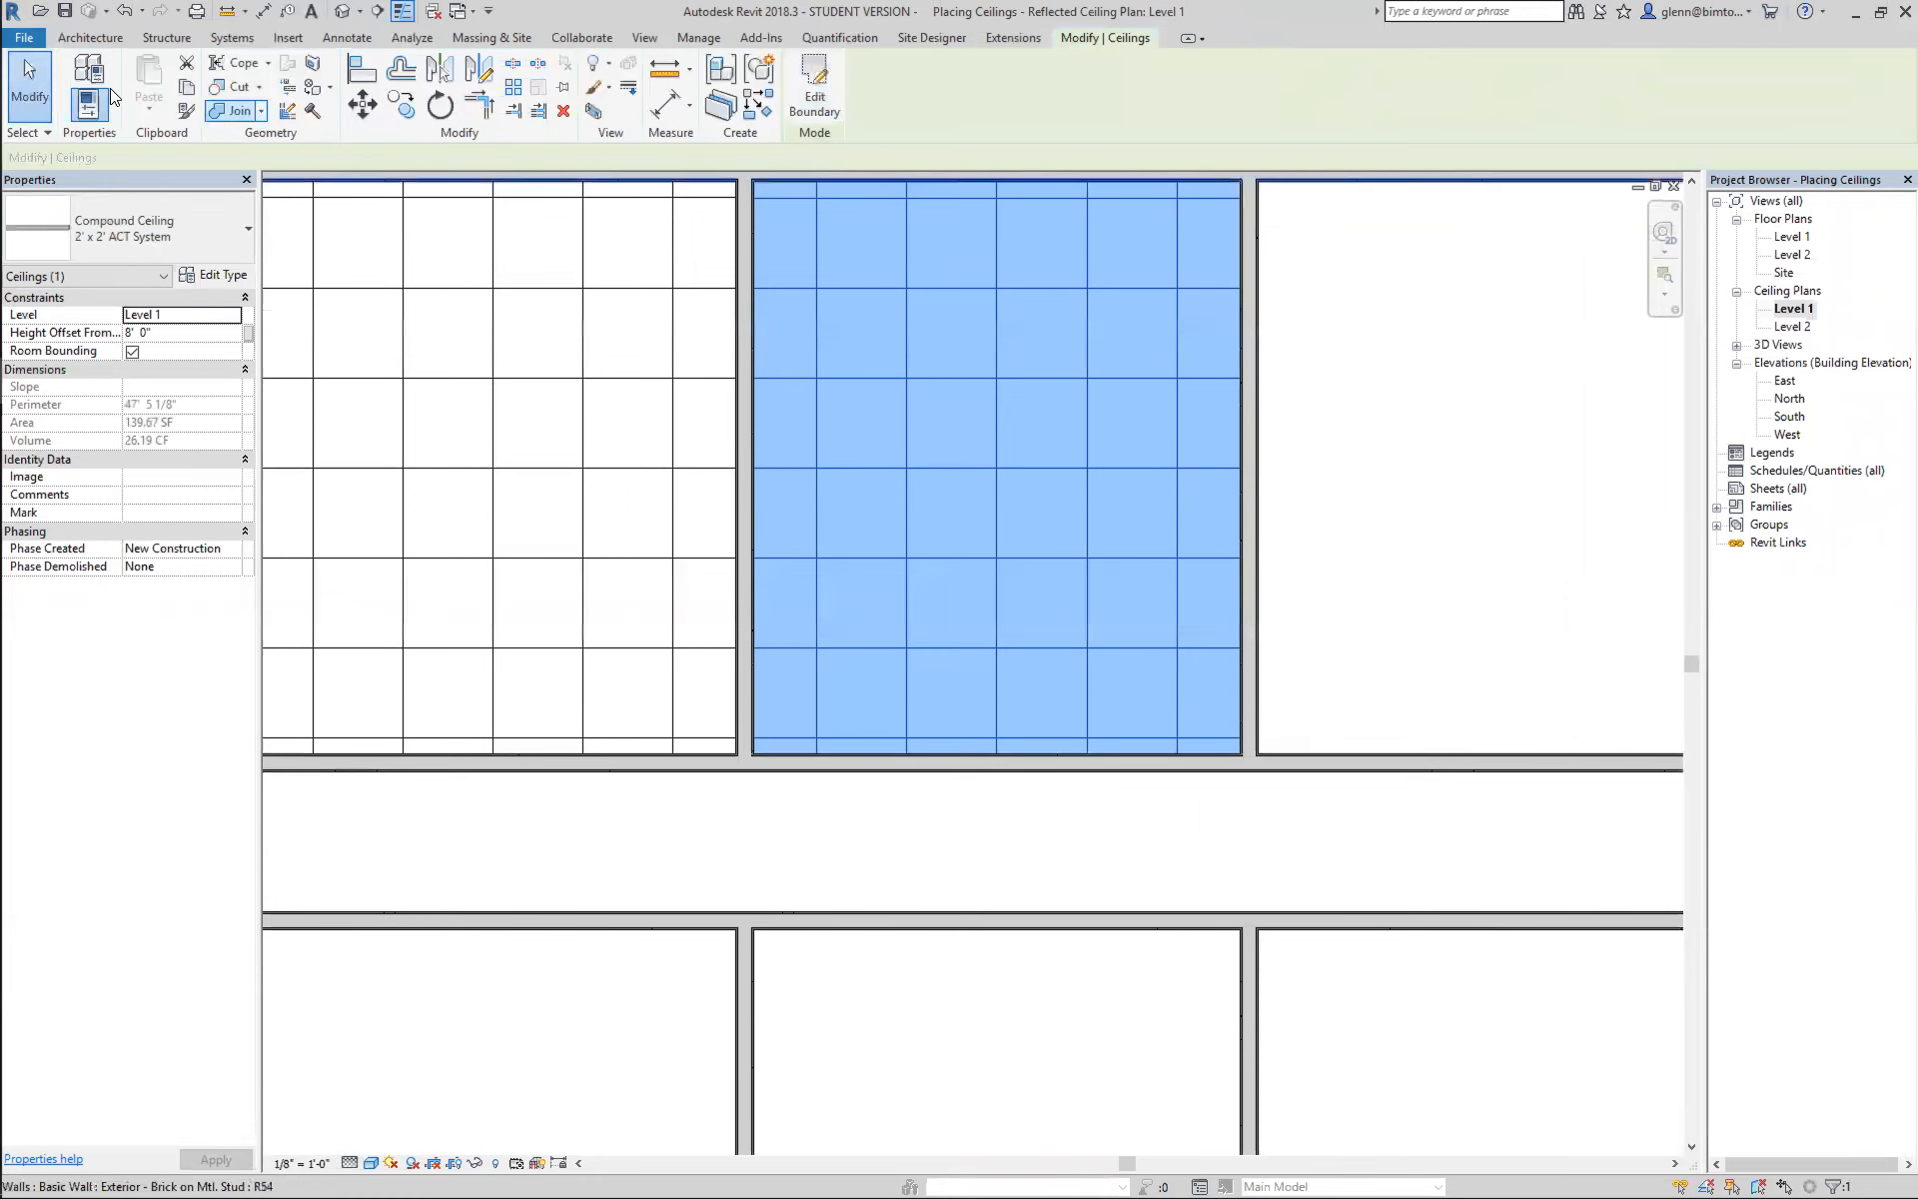
click(46, 90)
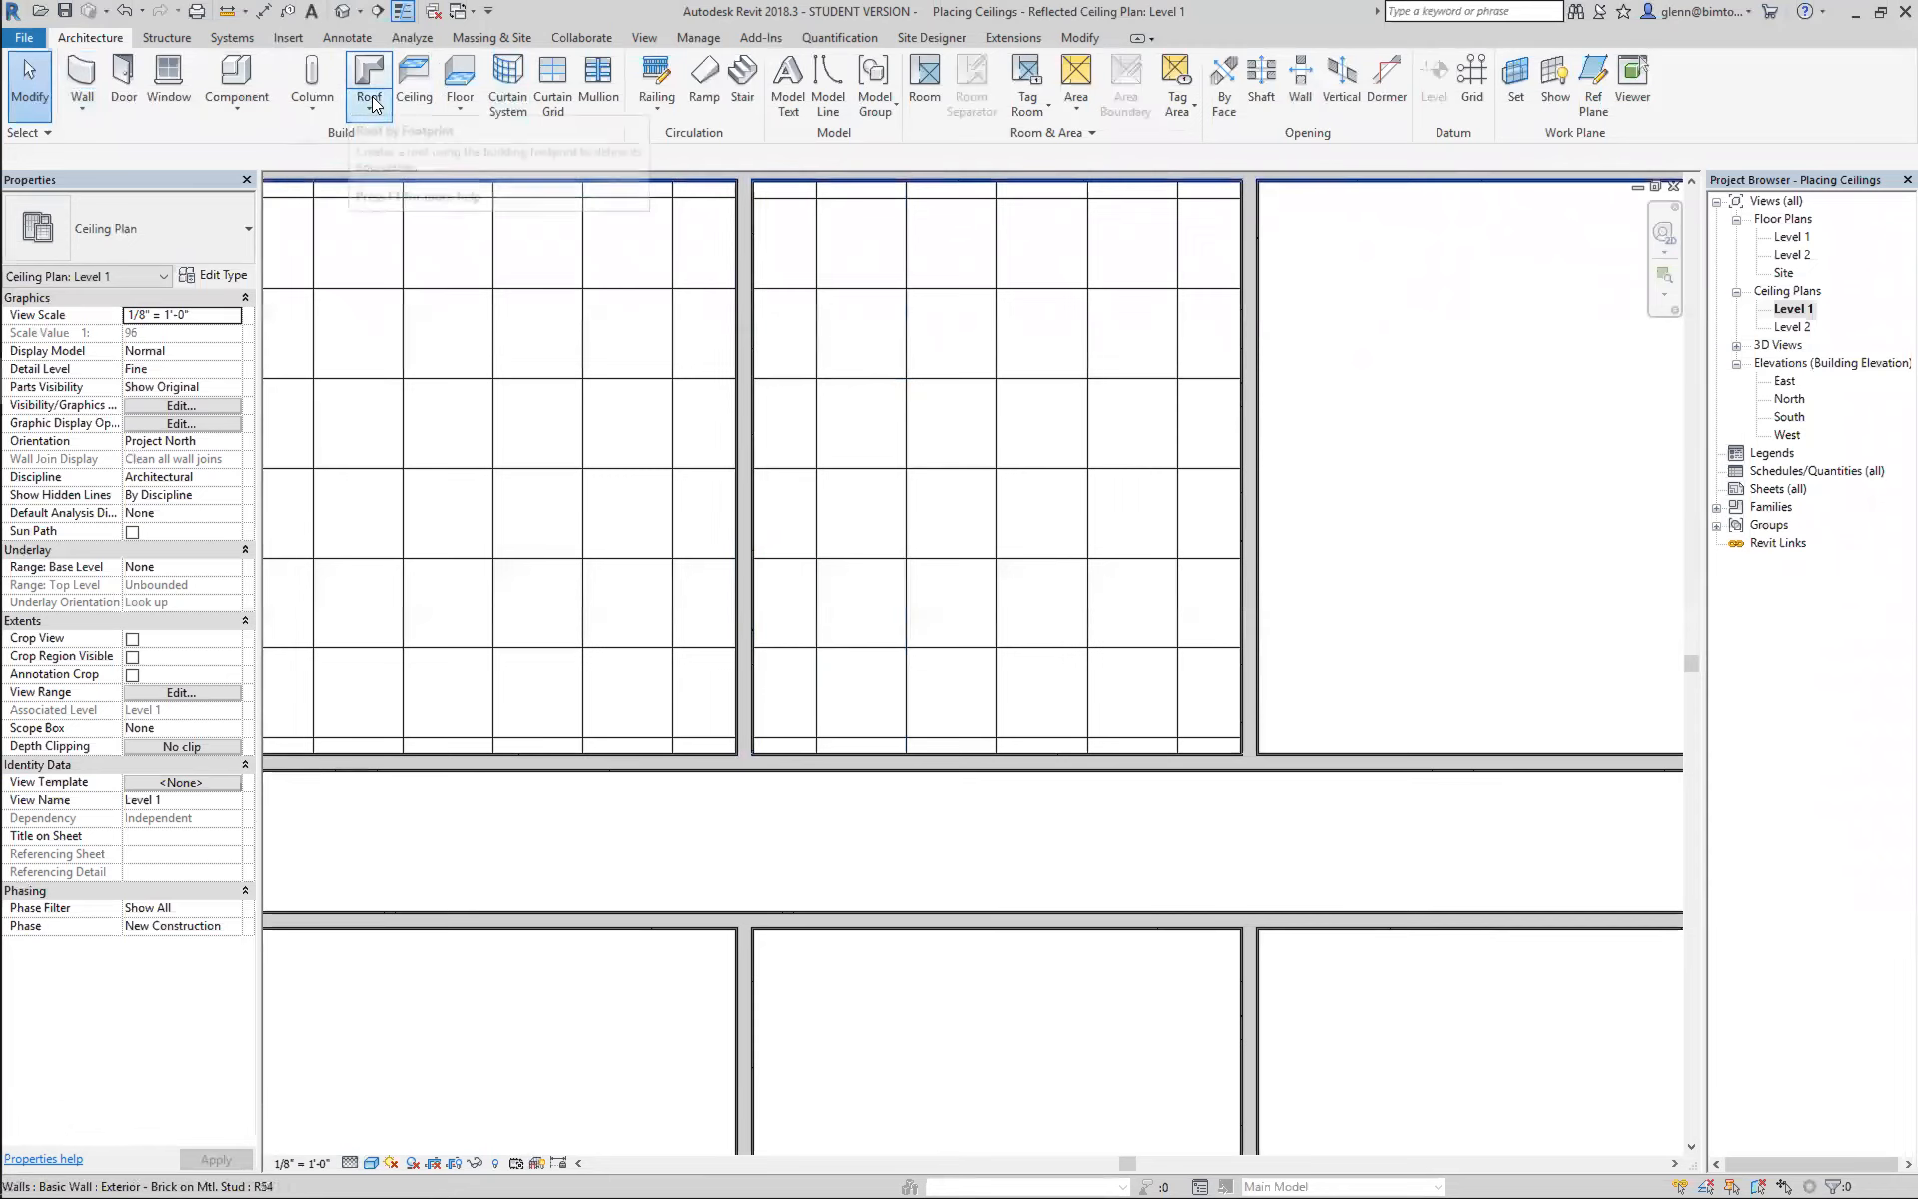
click(407, 82)
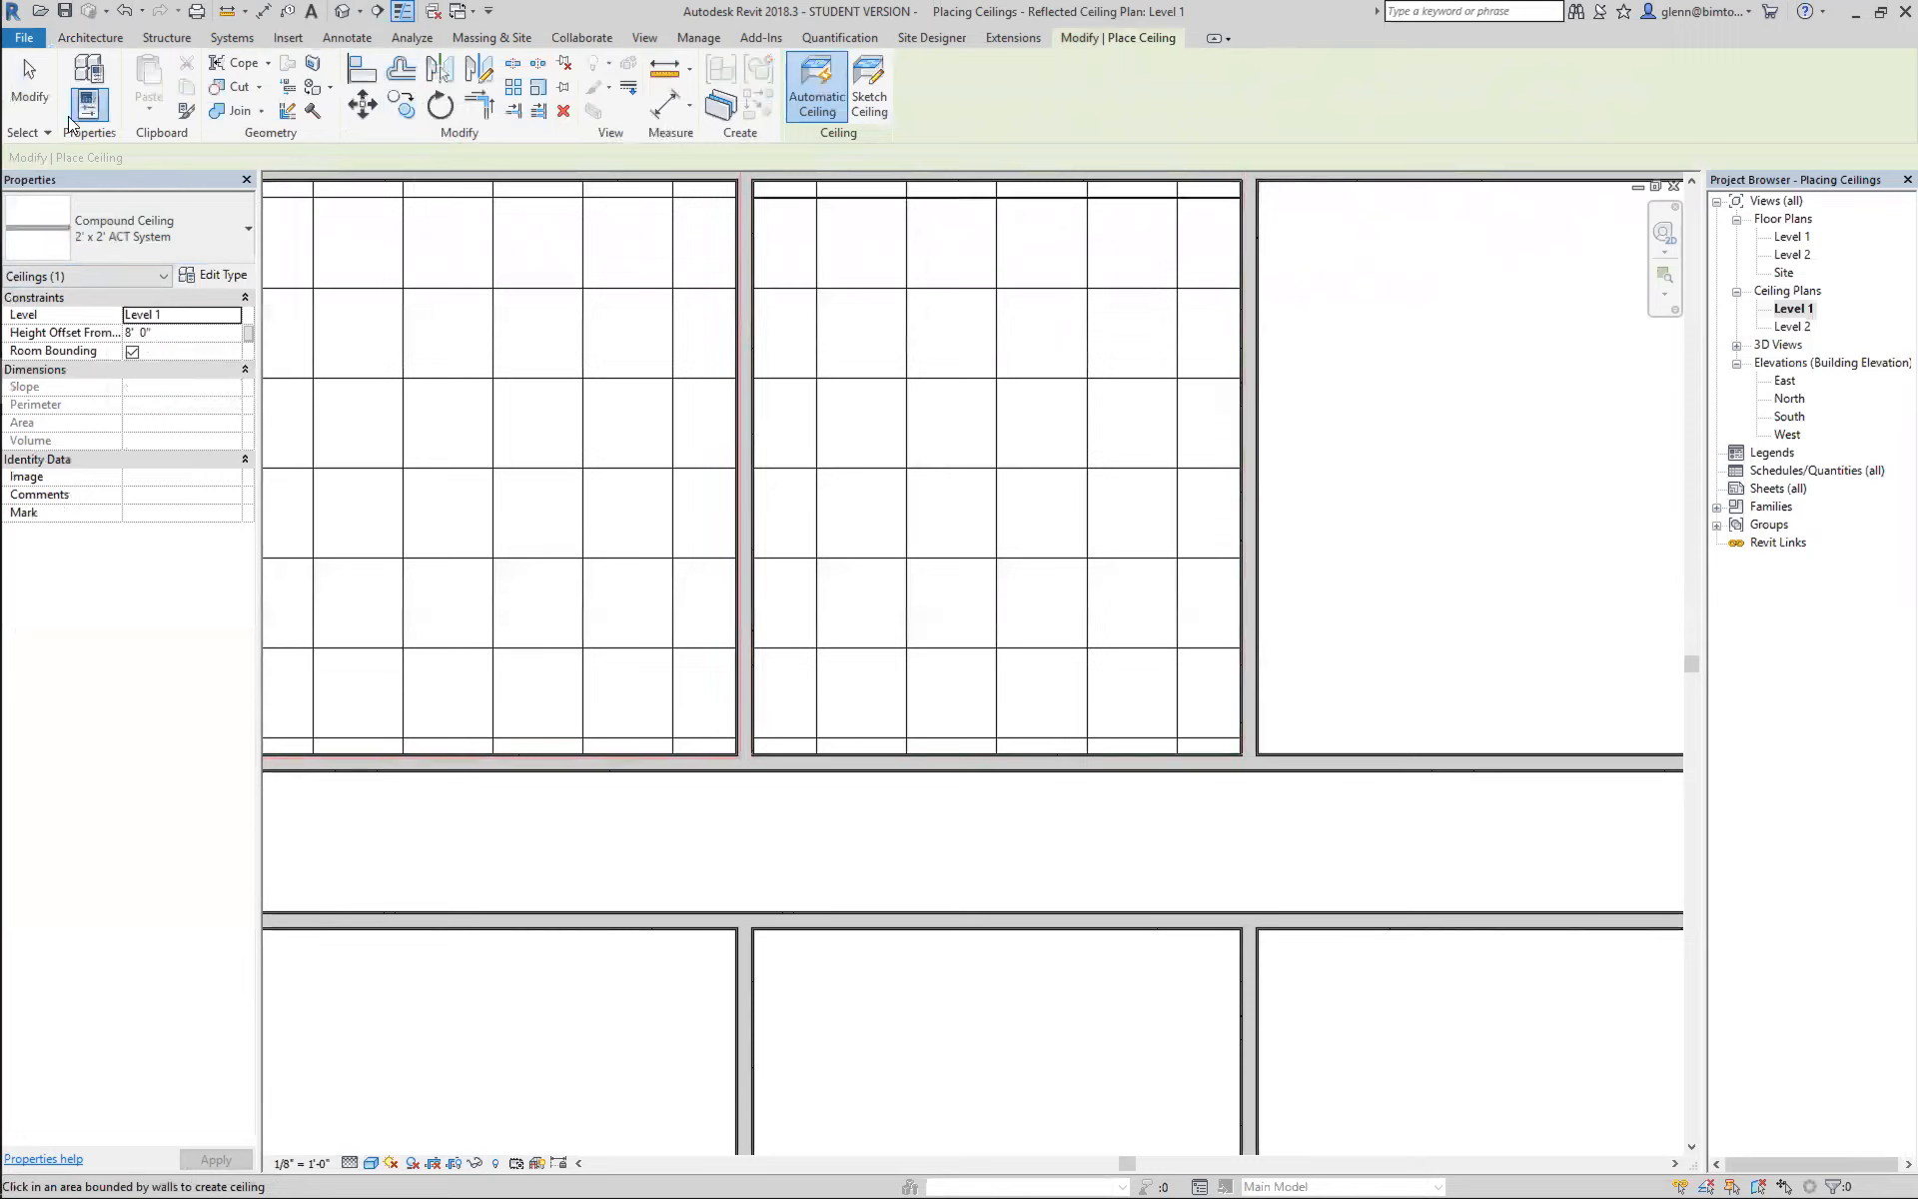
click(30, 88)
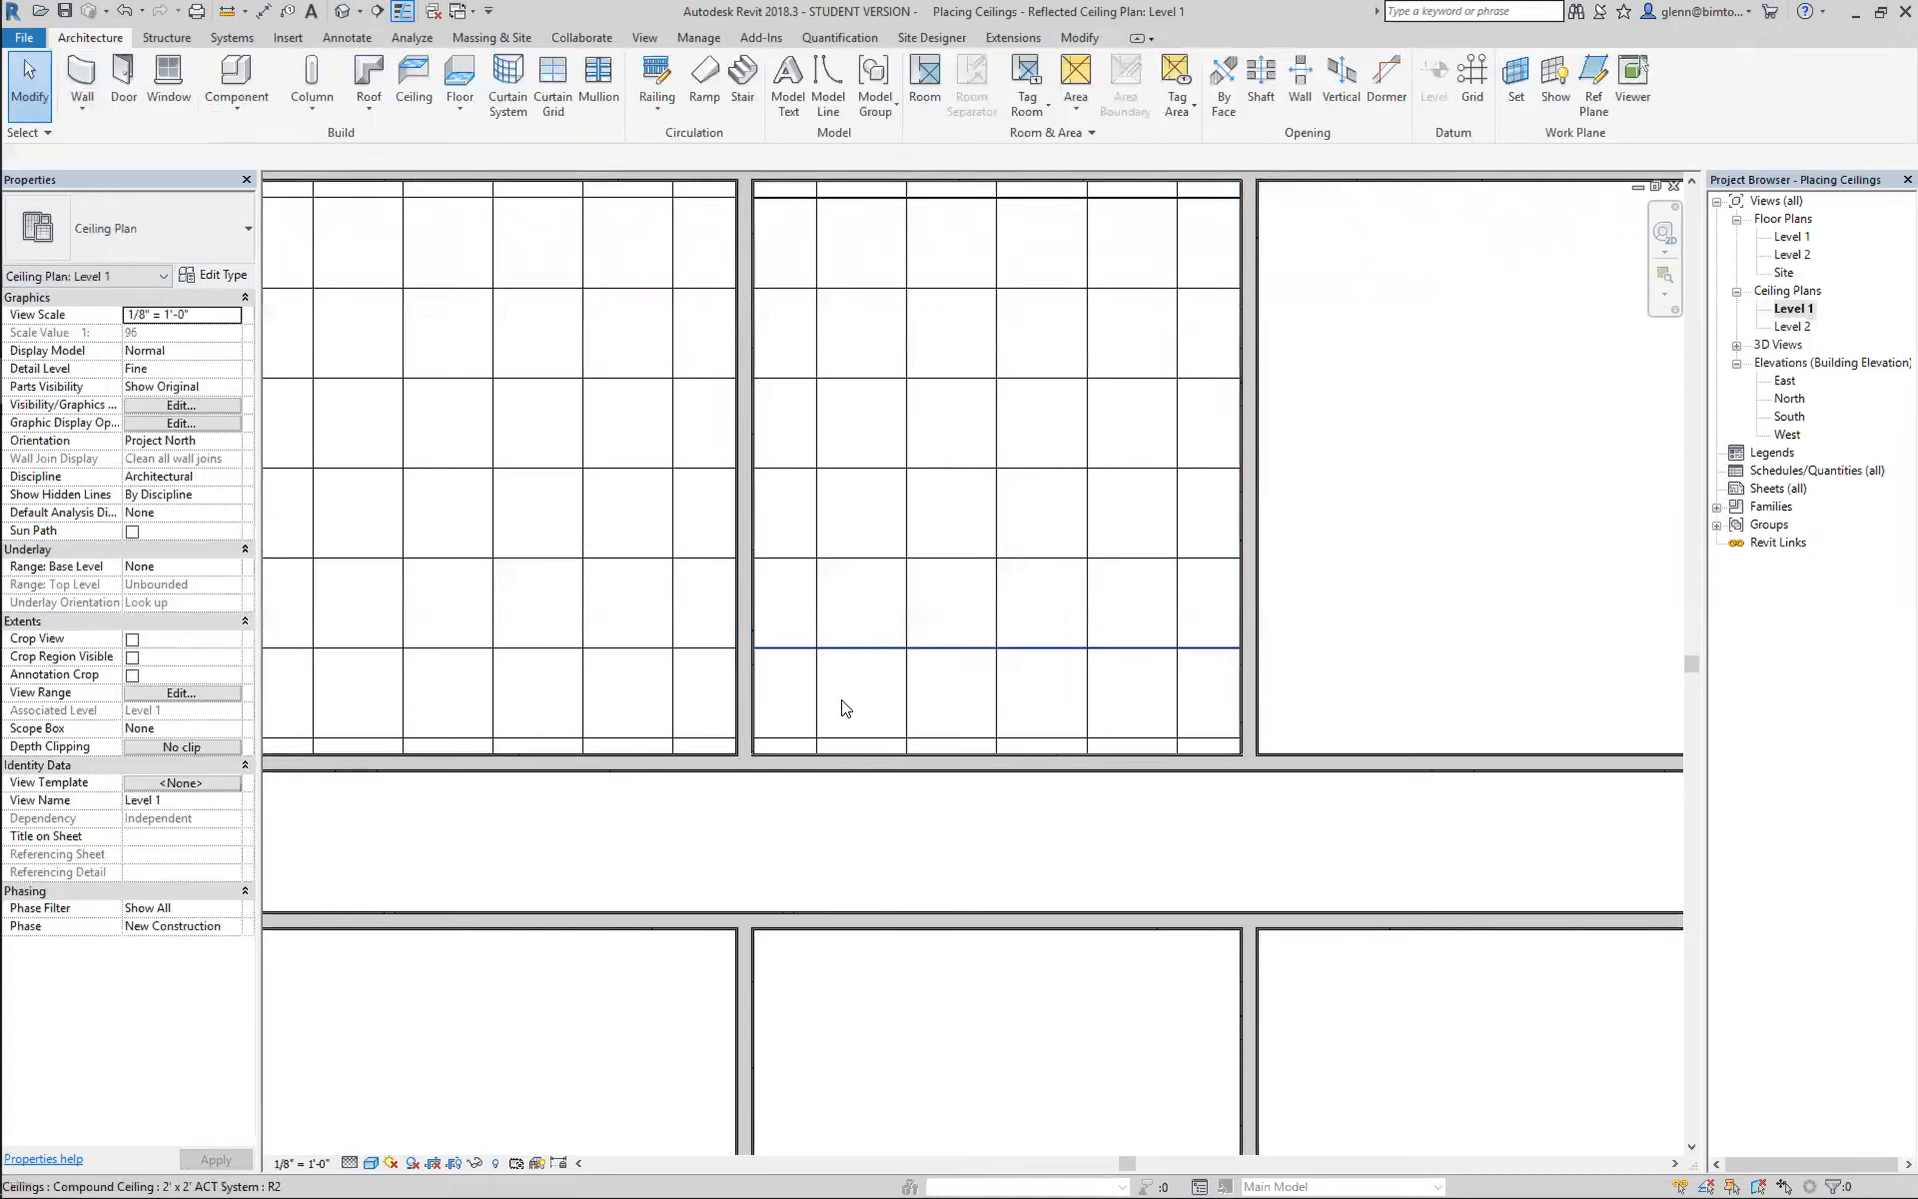
Set the Height Offset From Level of the fourth upper-row room's 2' x 2' ACT ceiling to 9' 0".
key(Tab)
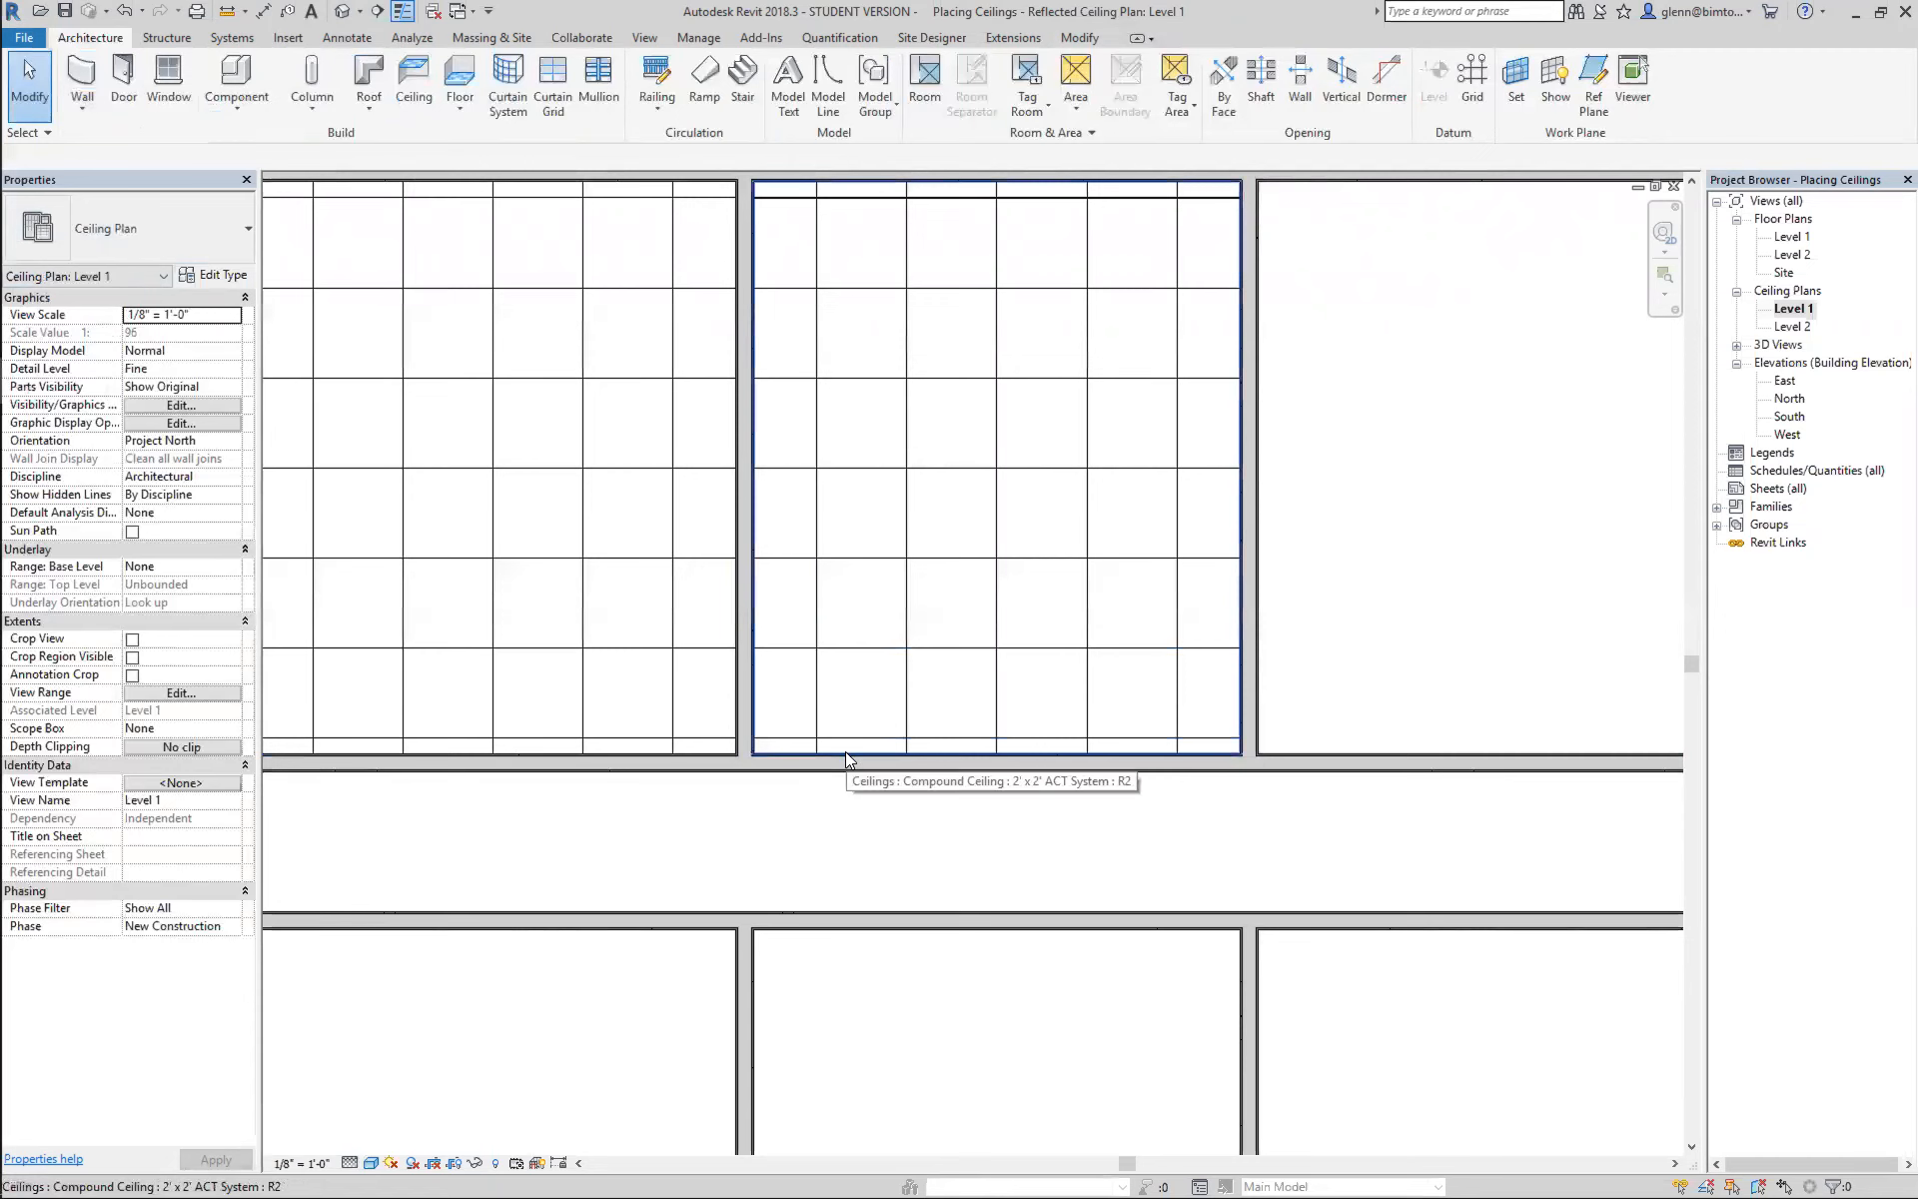
click(845, 751)
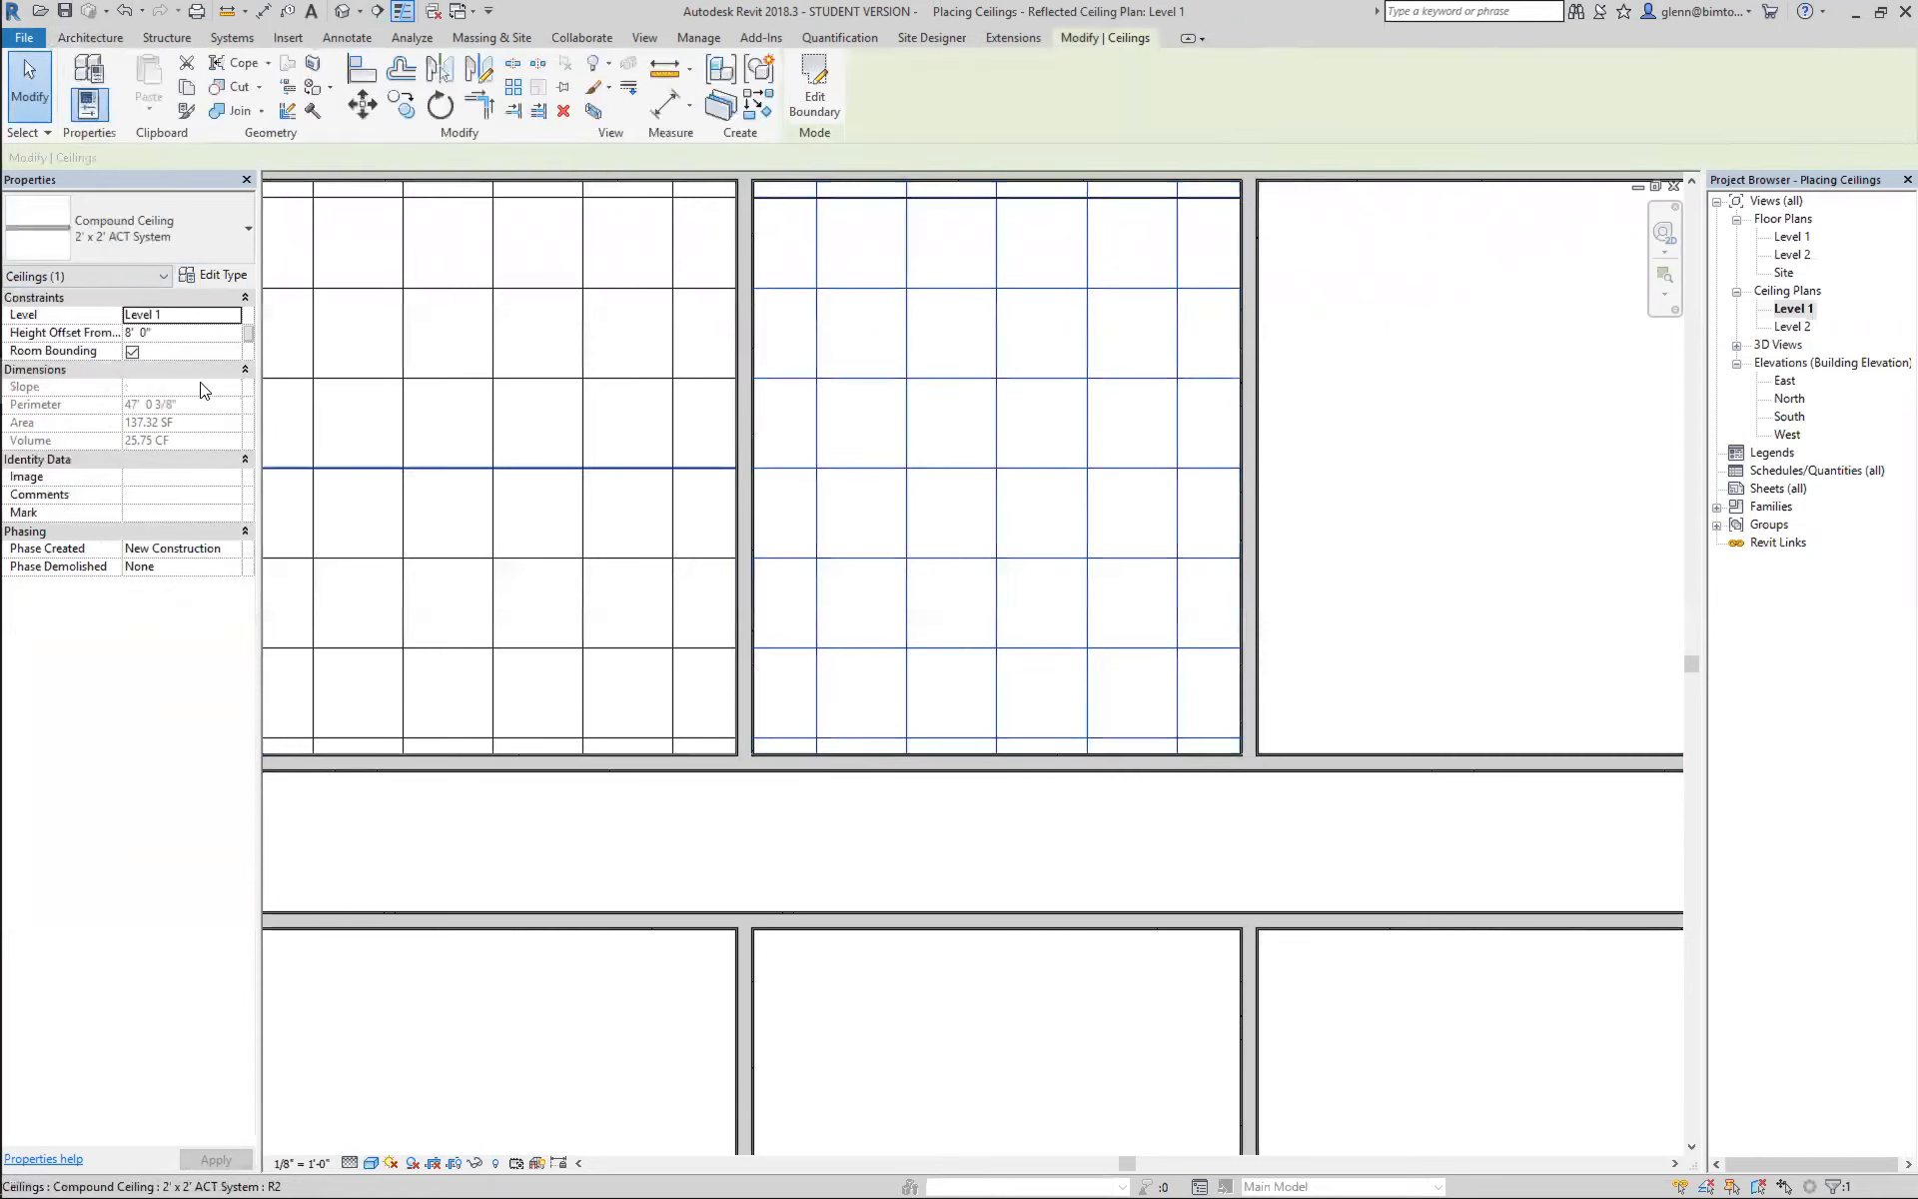
click(196, 334)
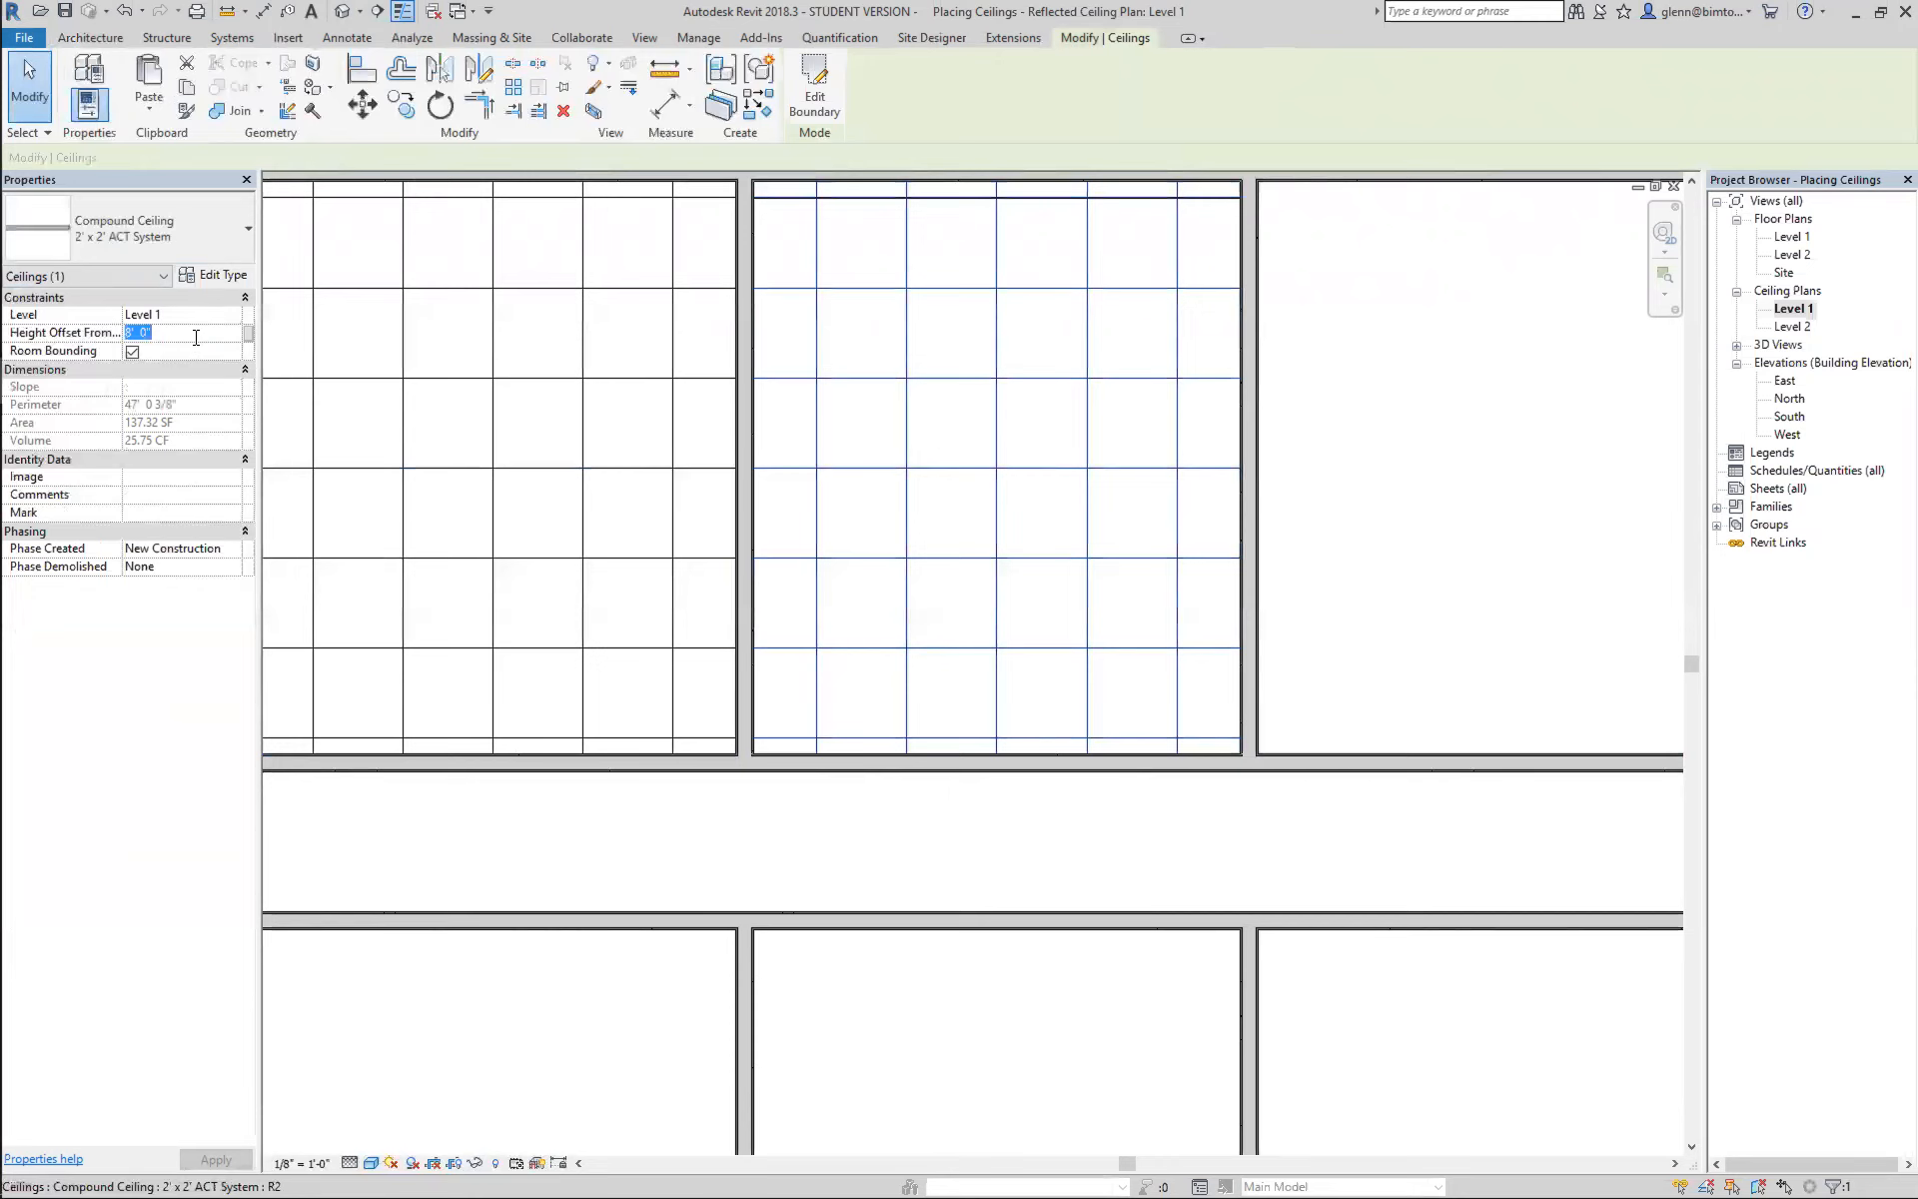
text(9)
key(Return)
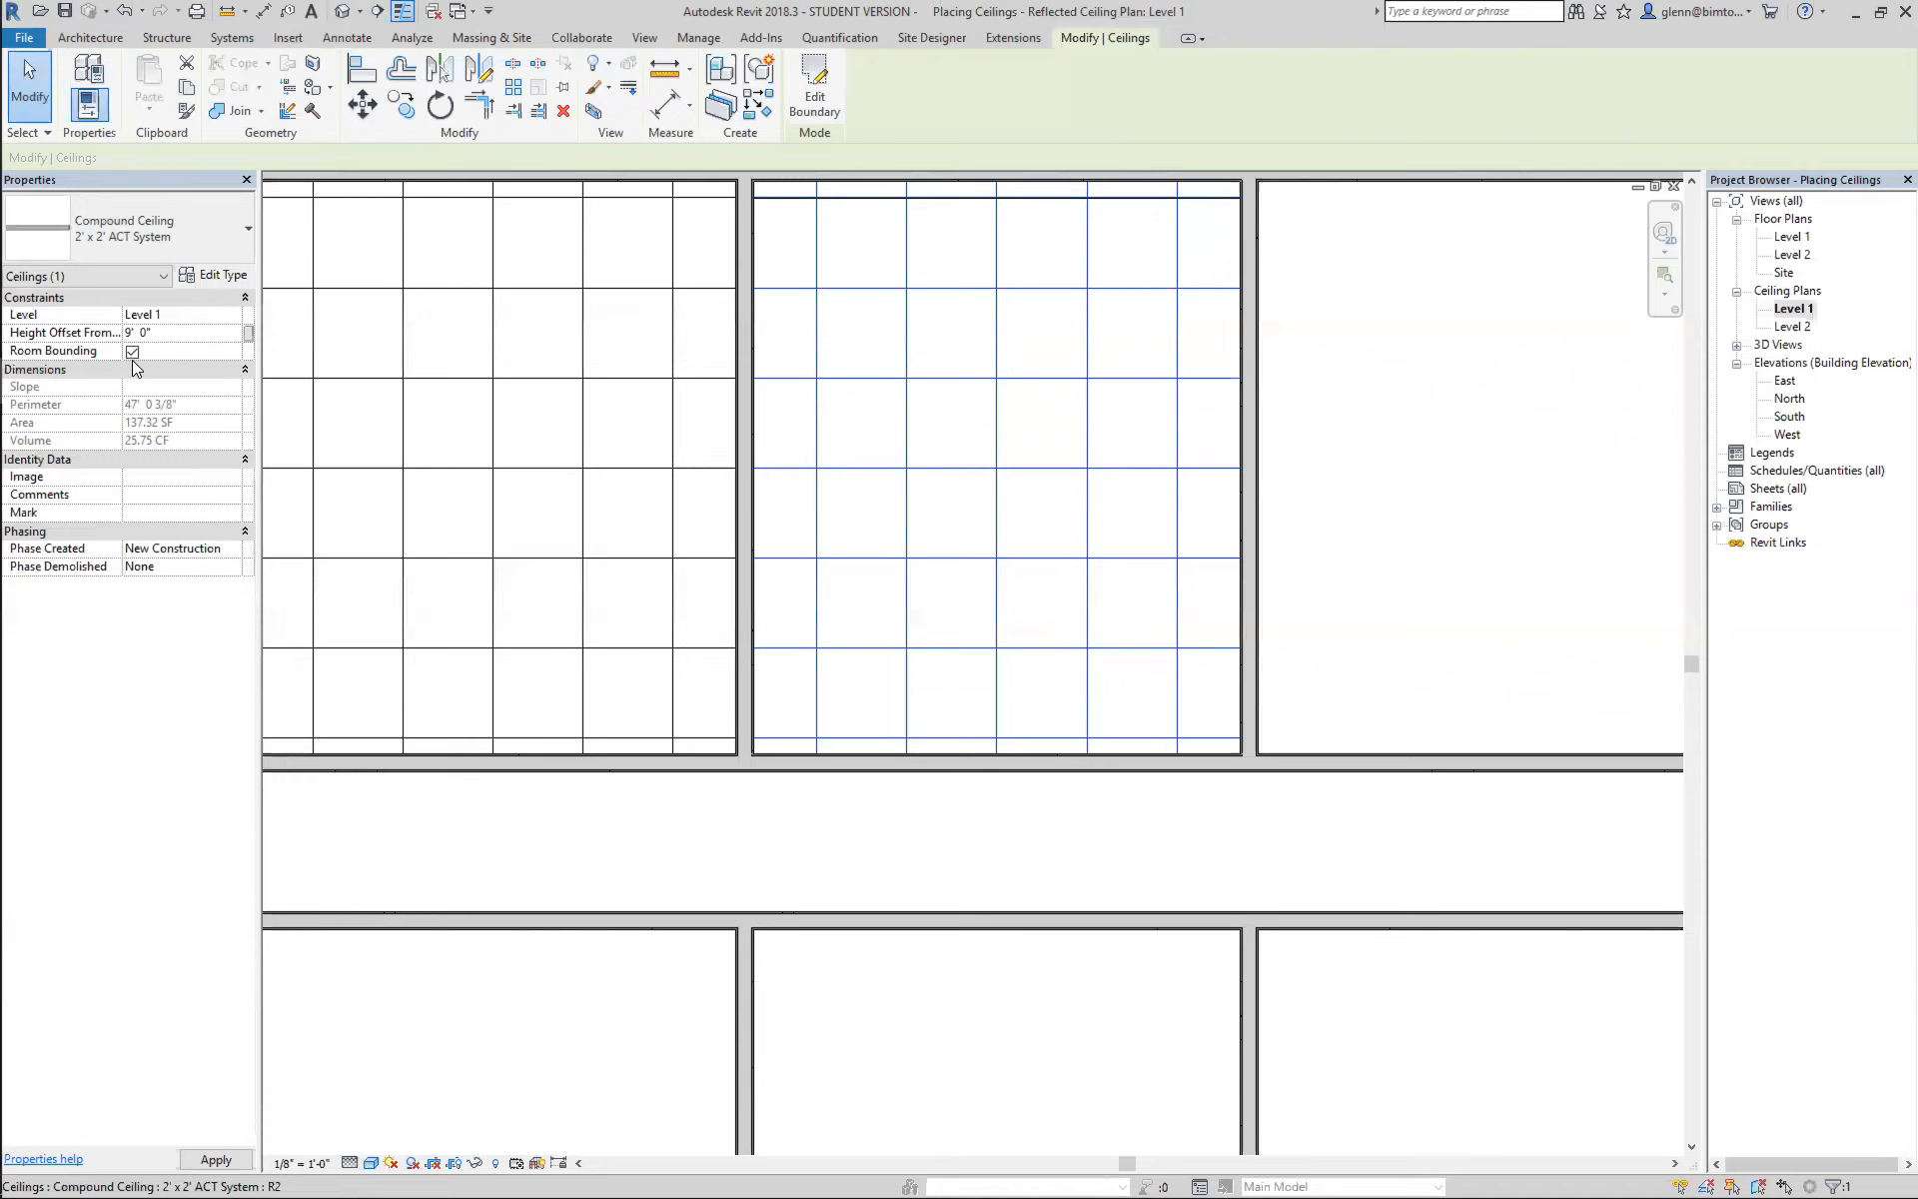
Sketch a ceiling boundary for the fifth upper-row room by picking its four walls, with Extend into wall (to core) enabled.
click(1674, 1164)
click(1675, 1165)
click(1673, 1165)
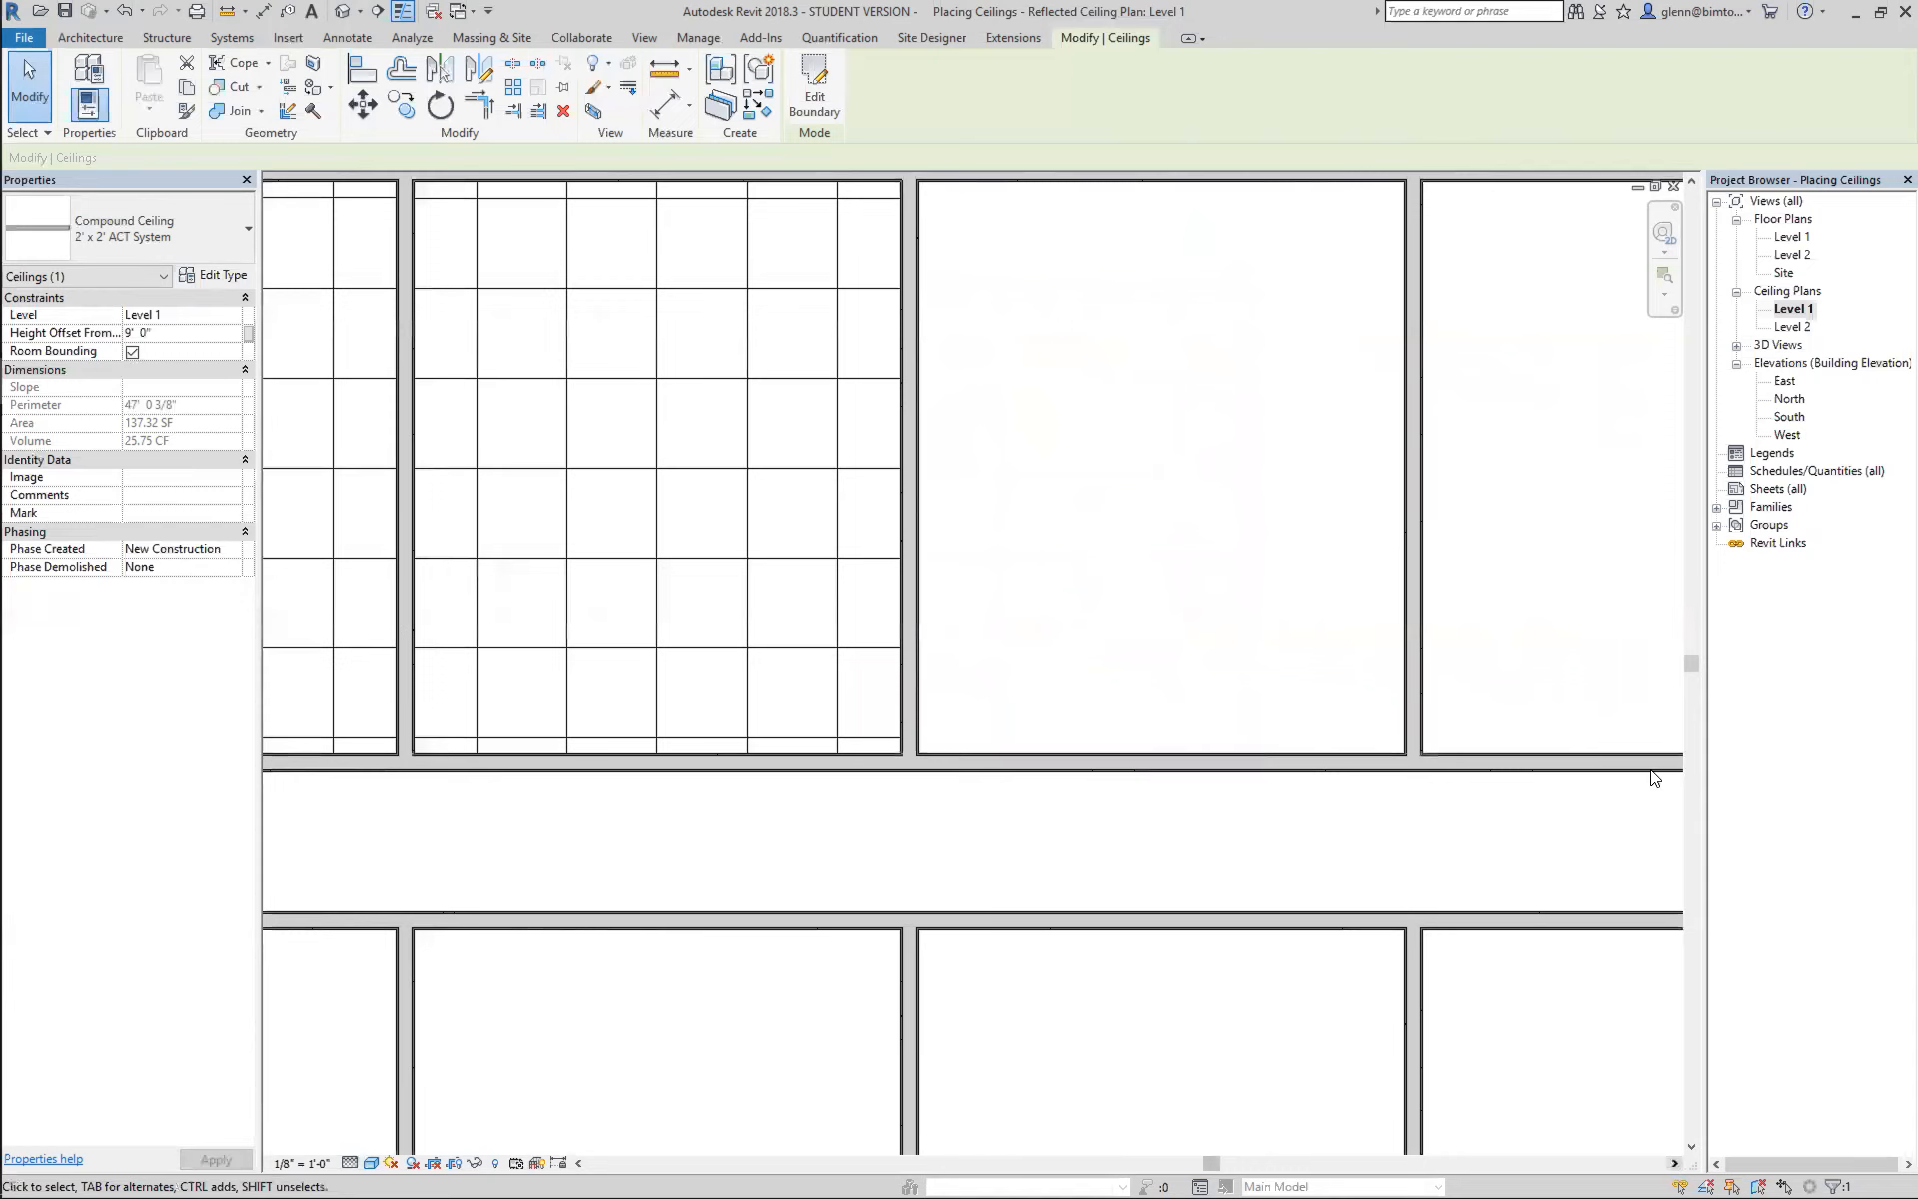
click(1692, 182)
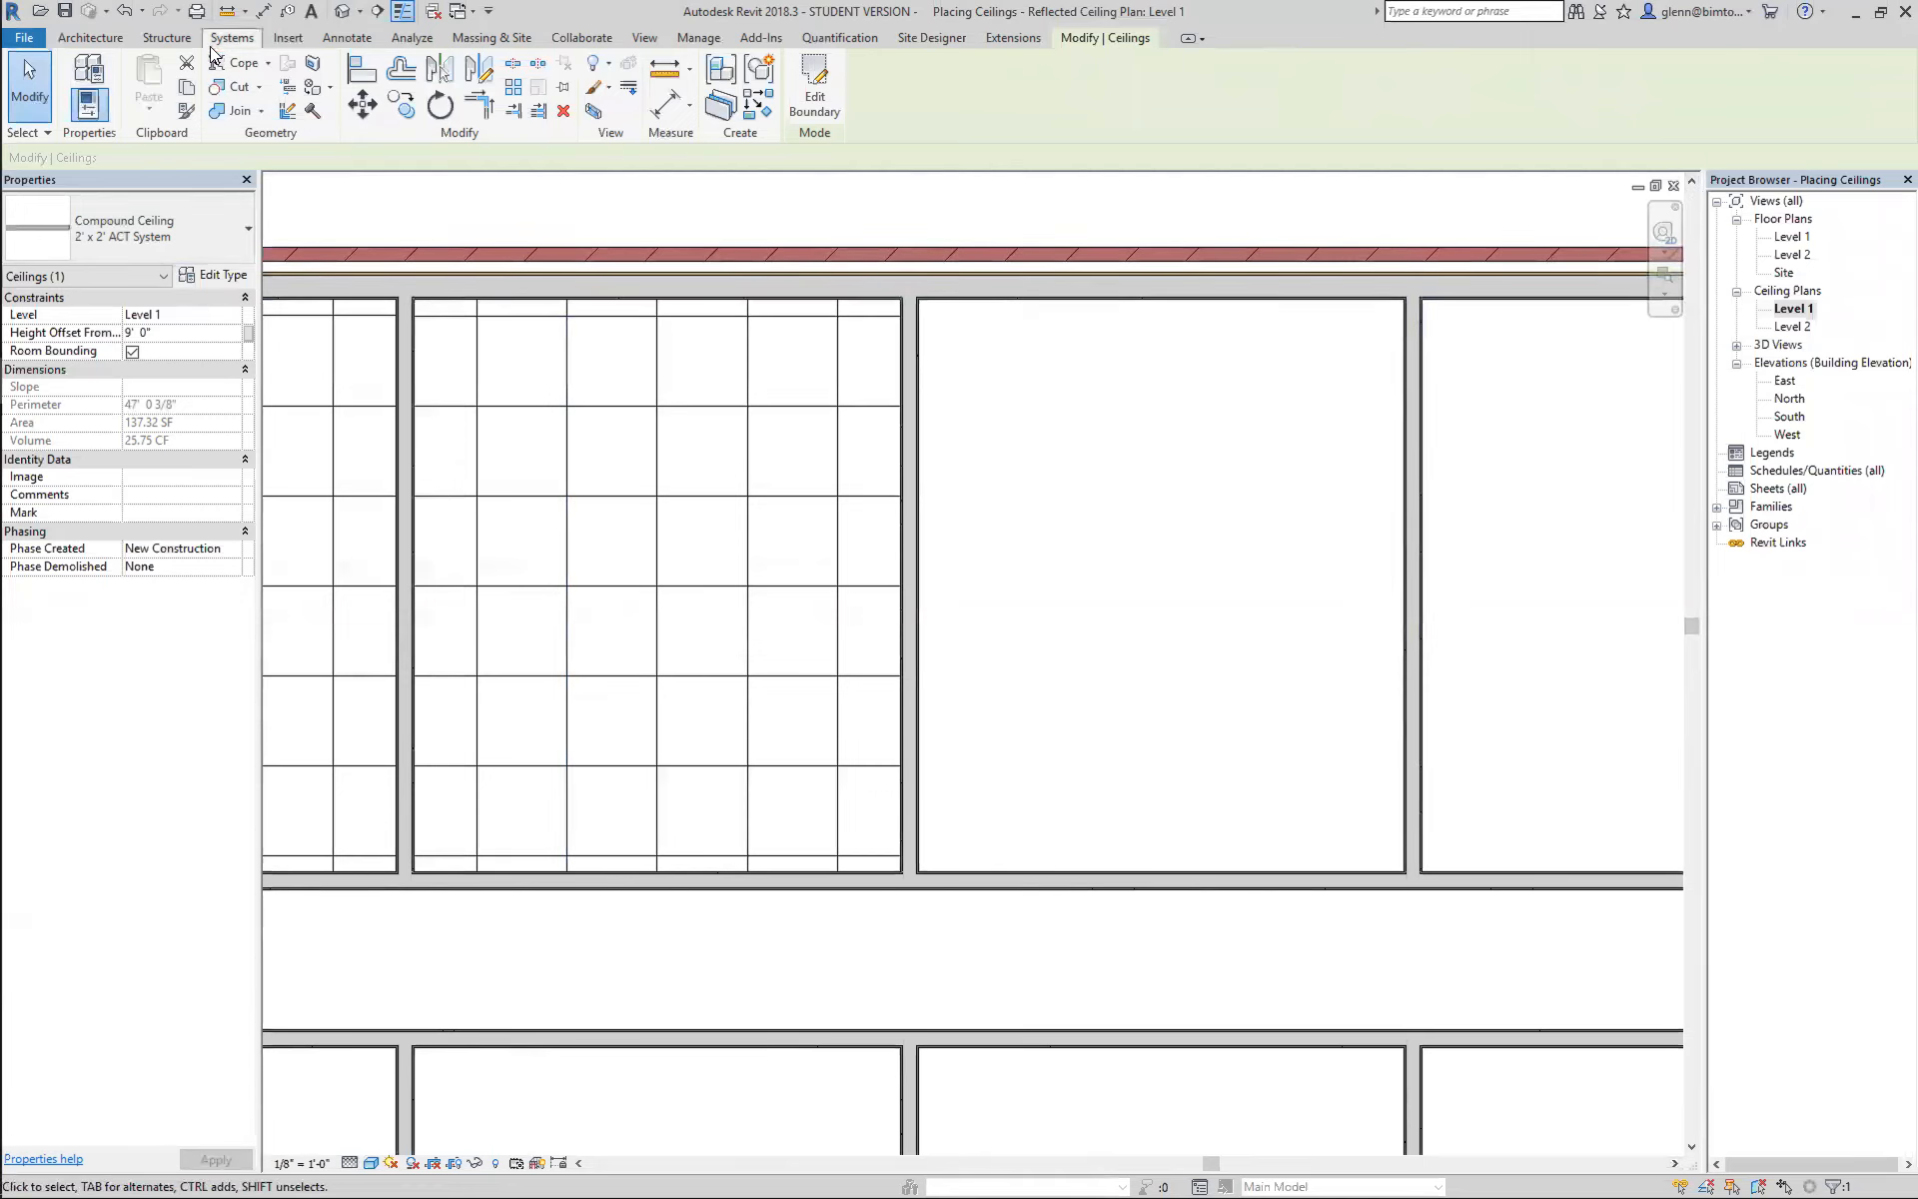
click(110, 40)
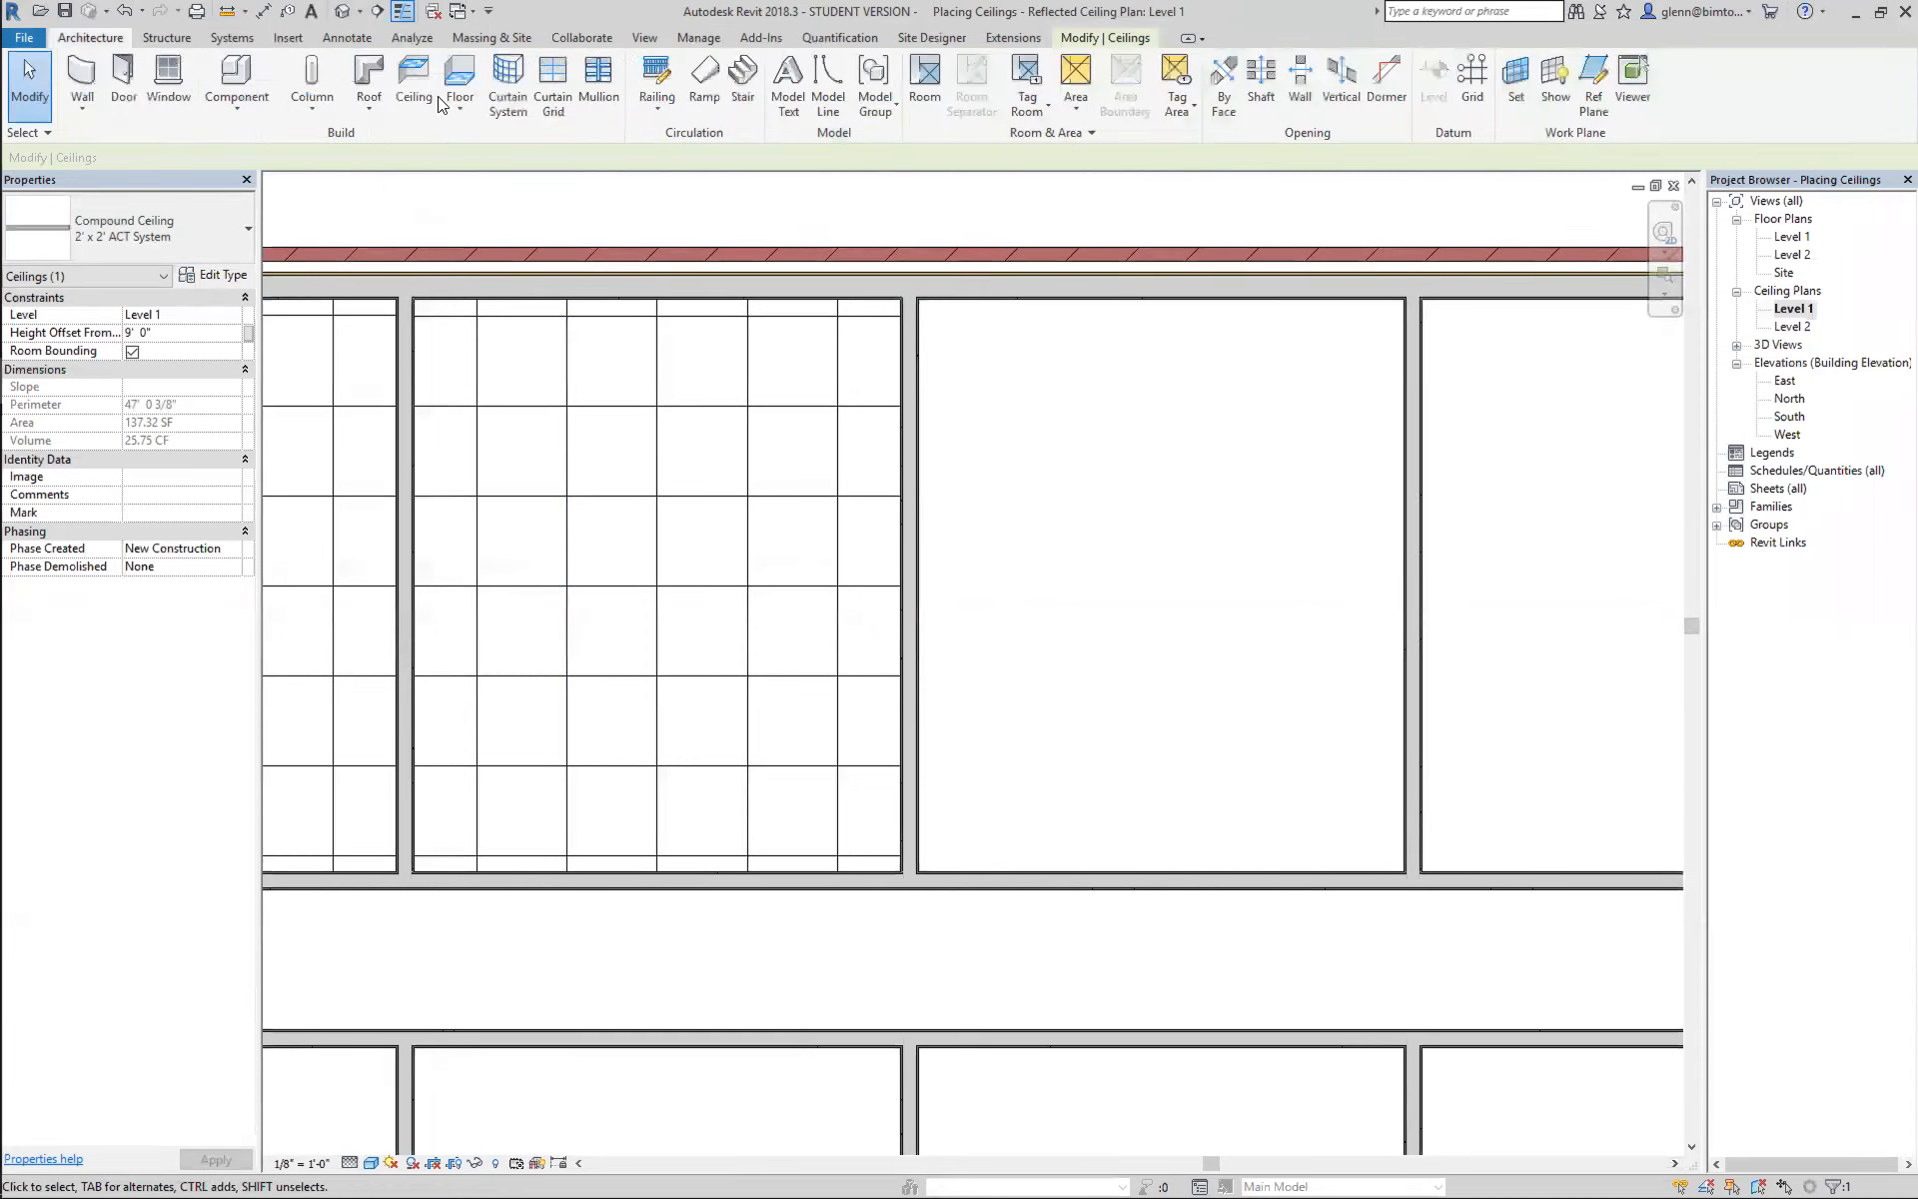
click(425, 104)
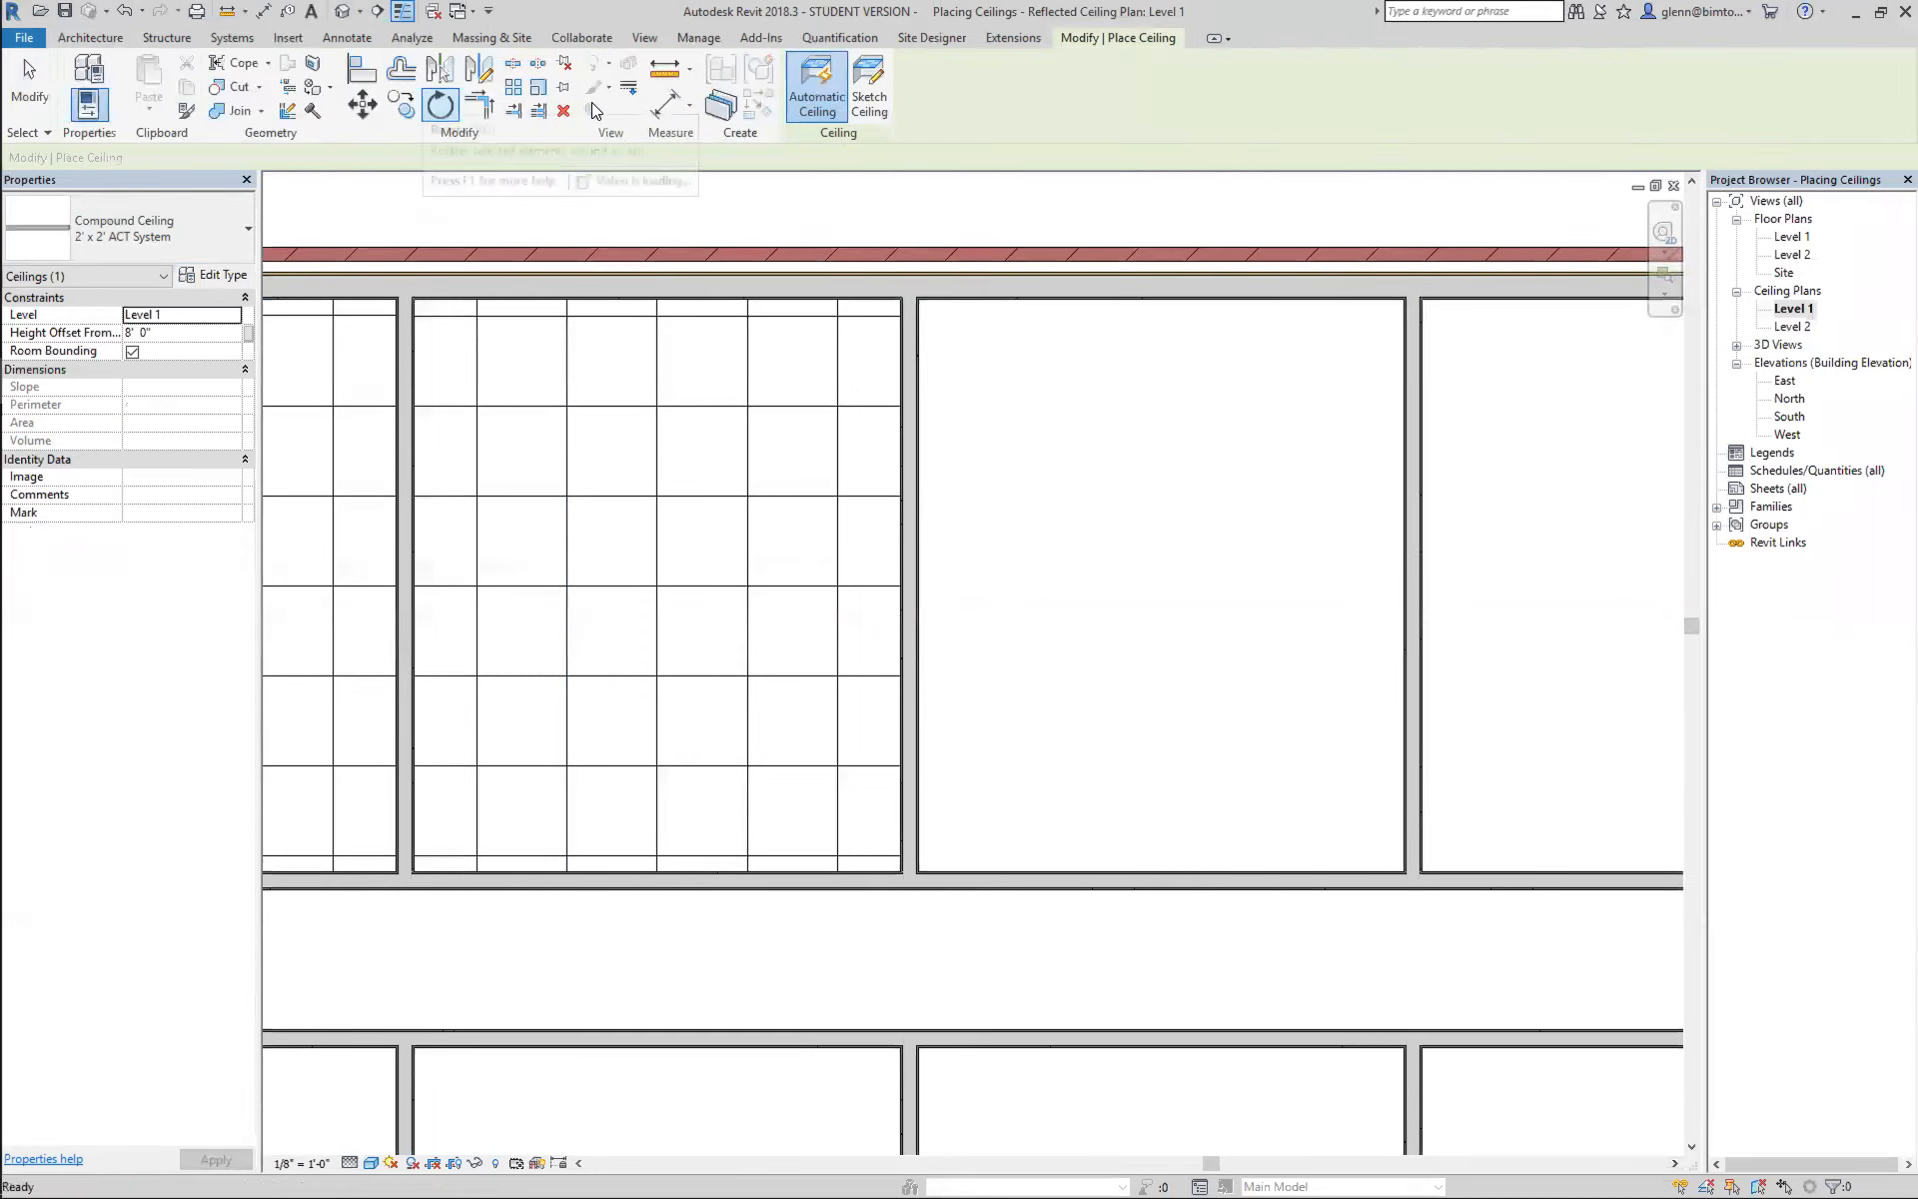
click(859, 80)
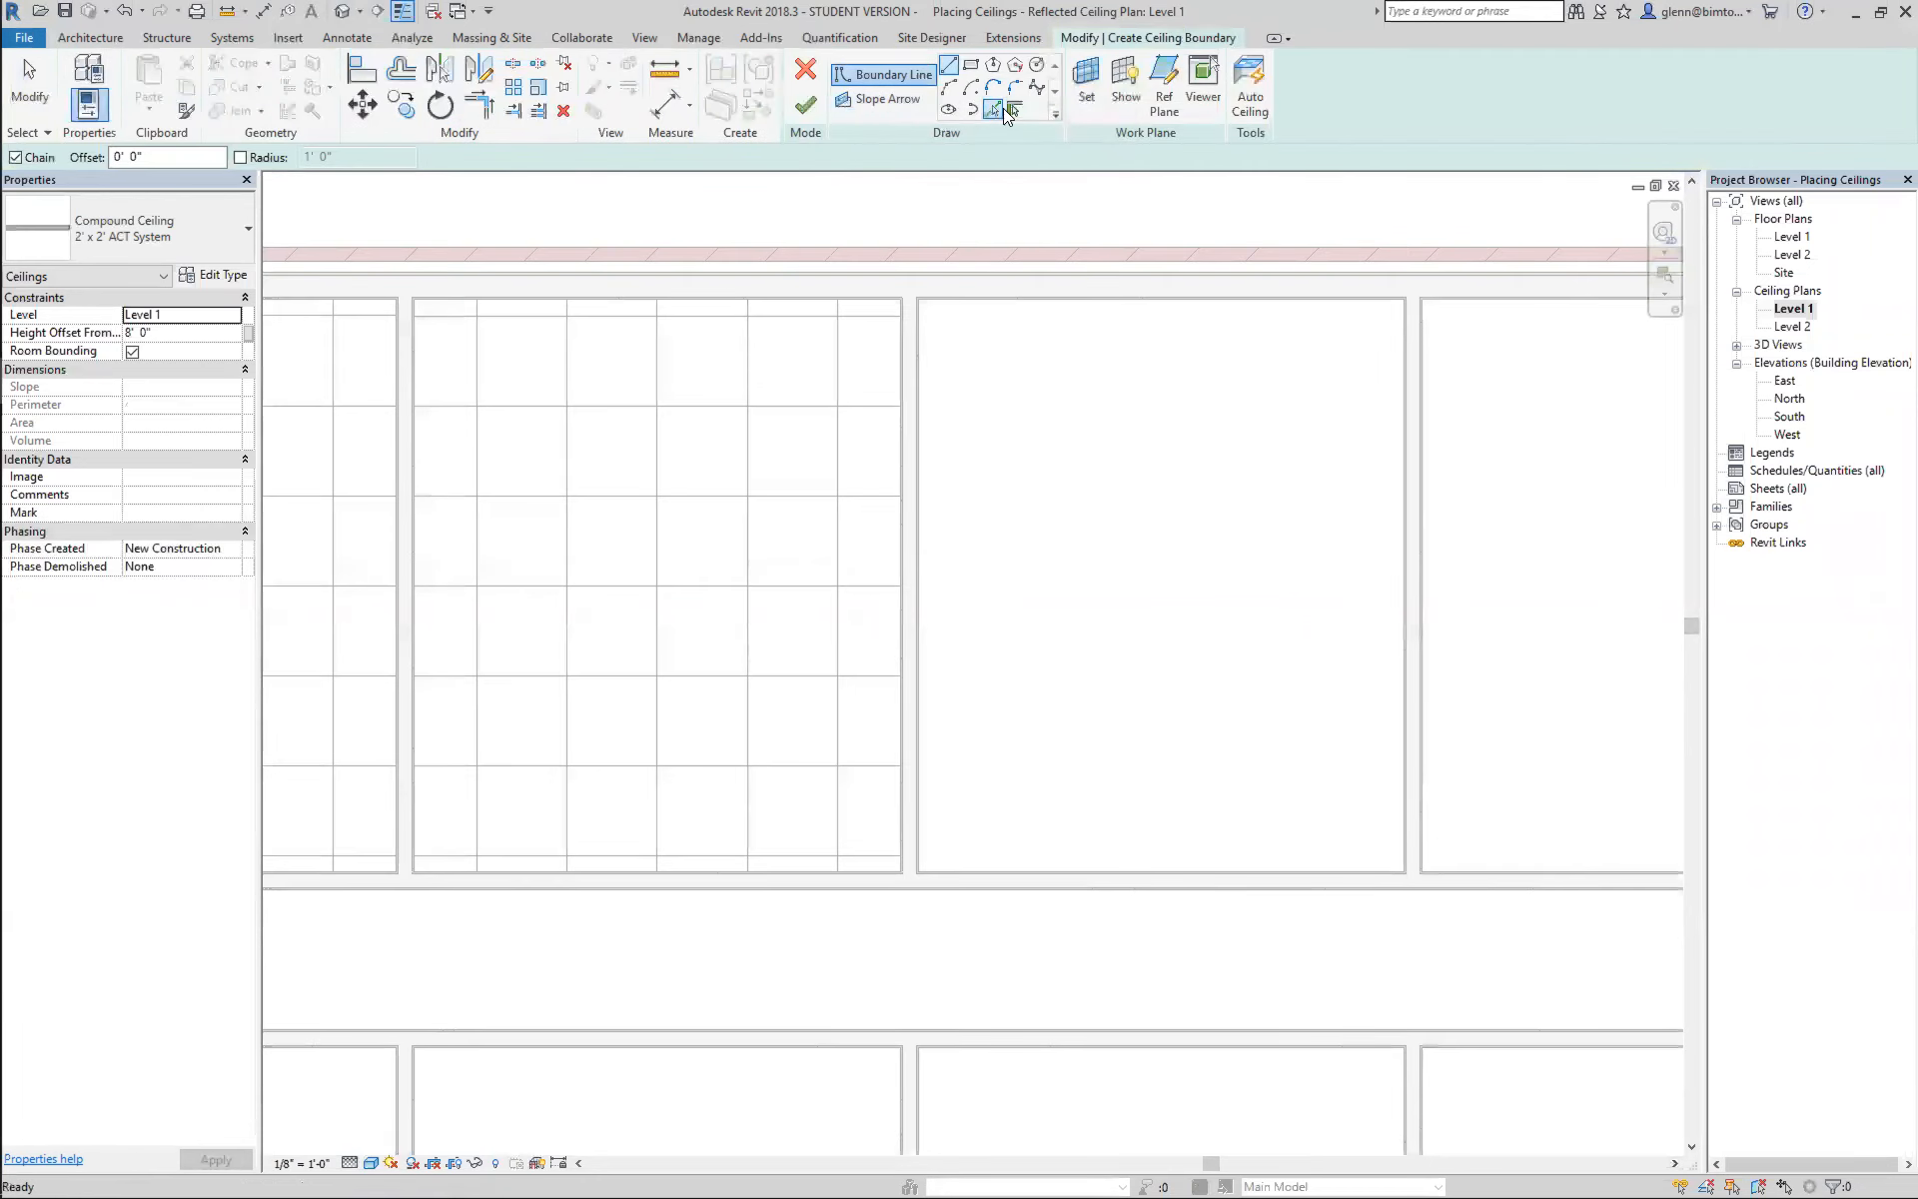
click(1012, 110)
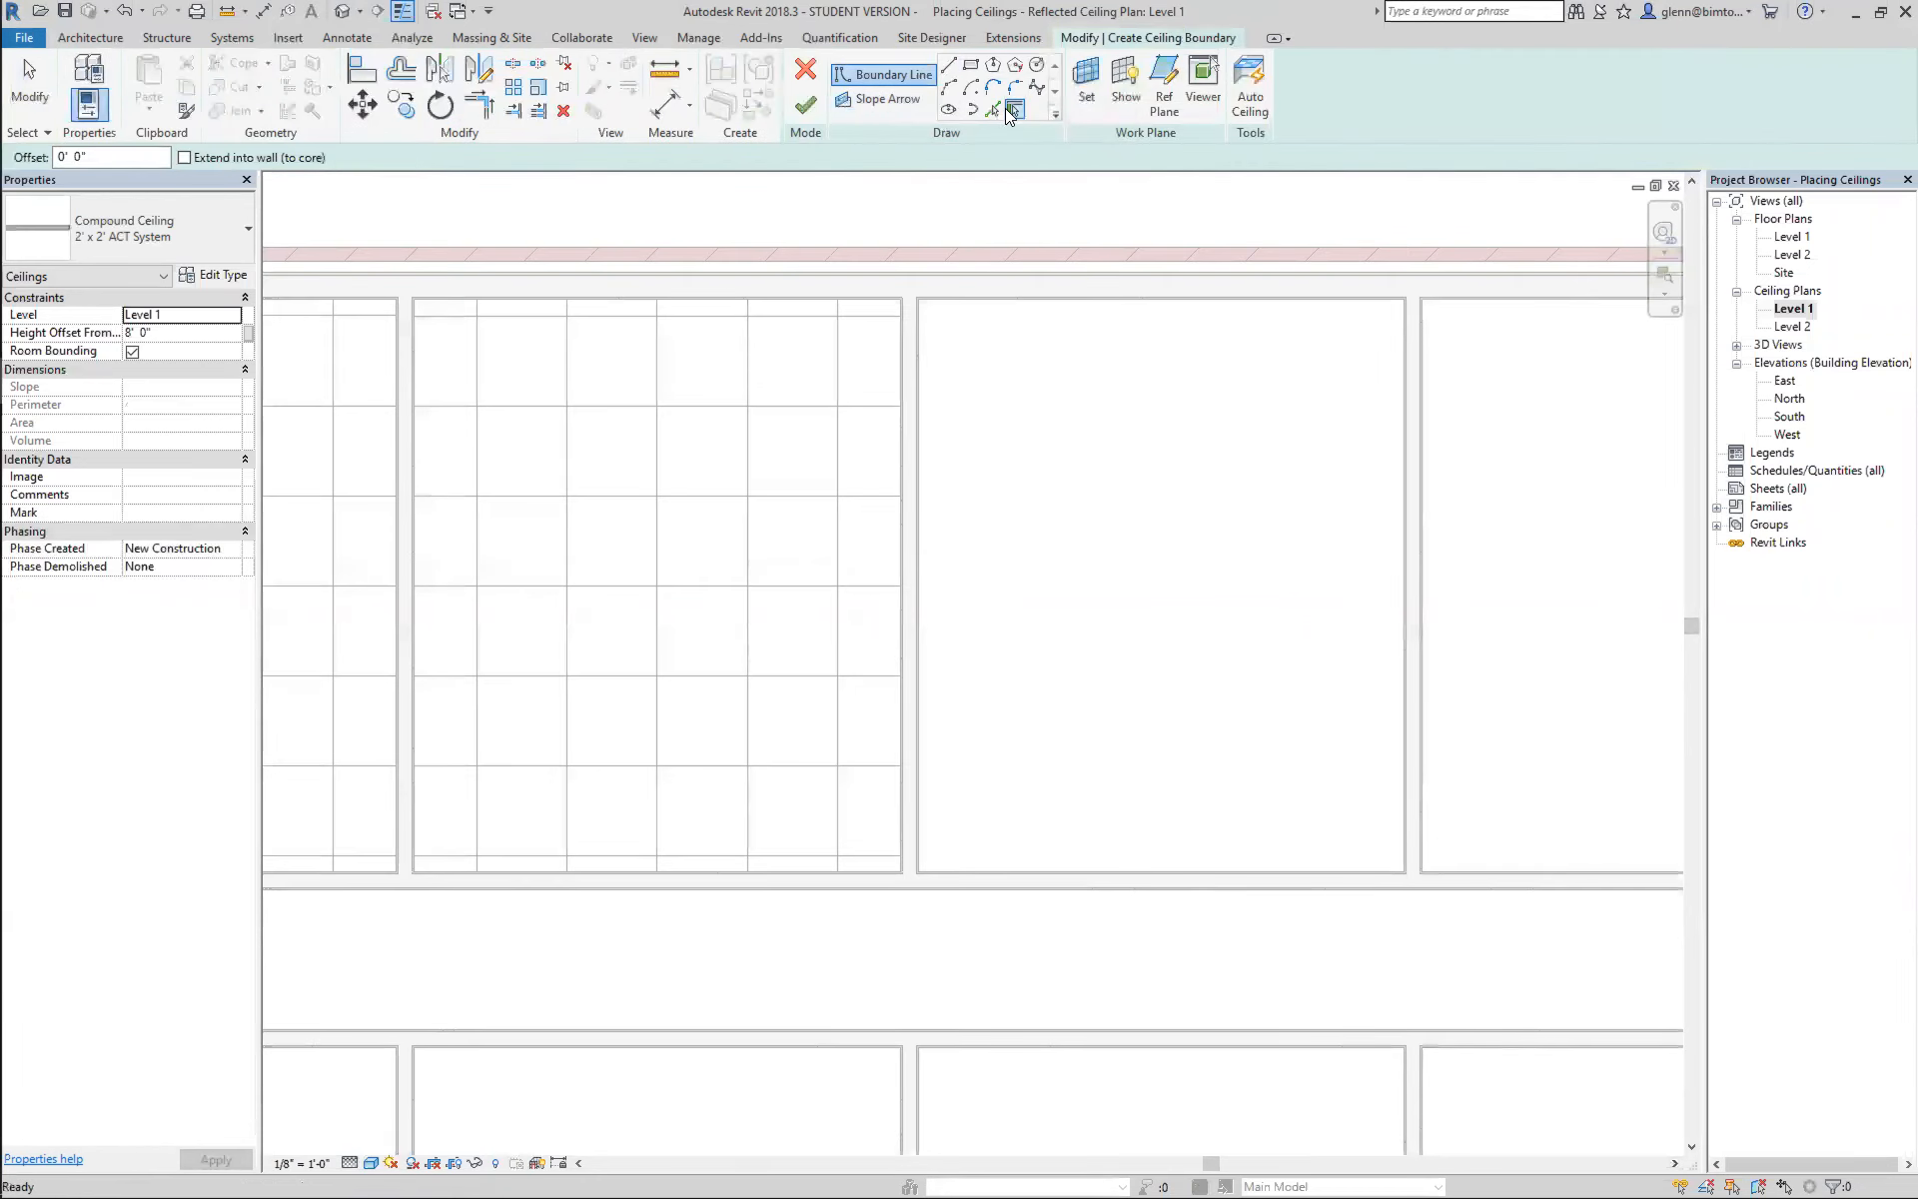
click(186, 157)
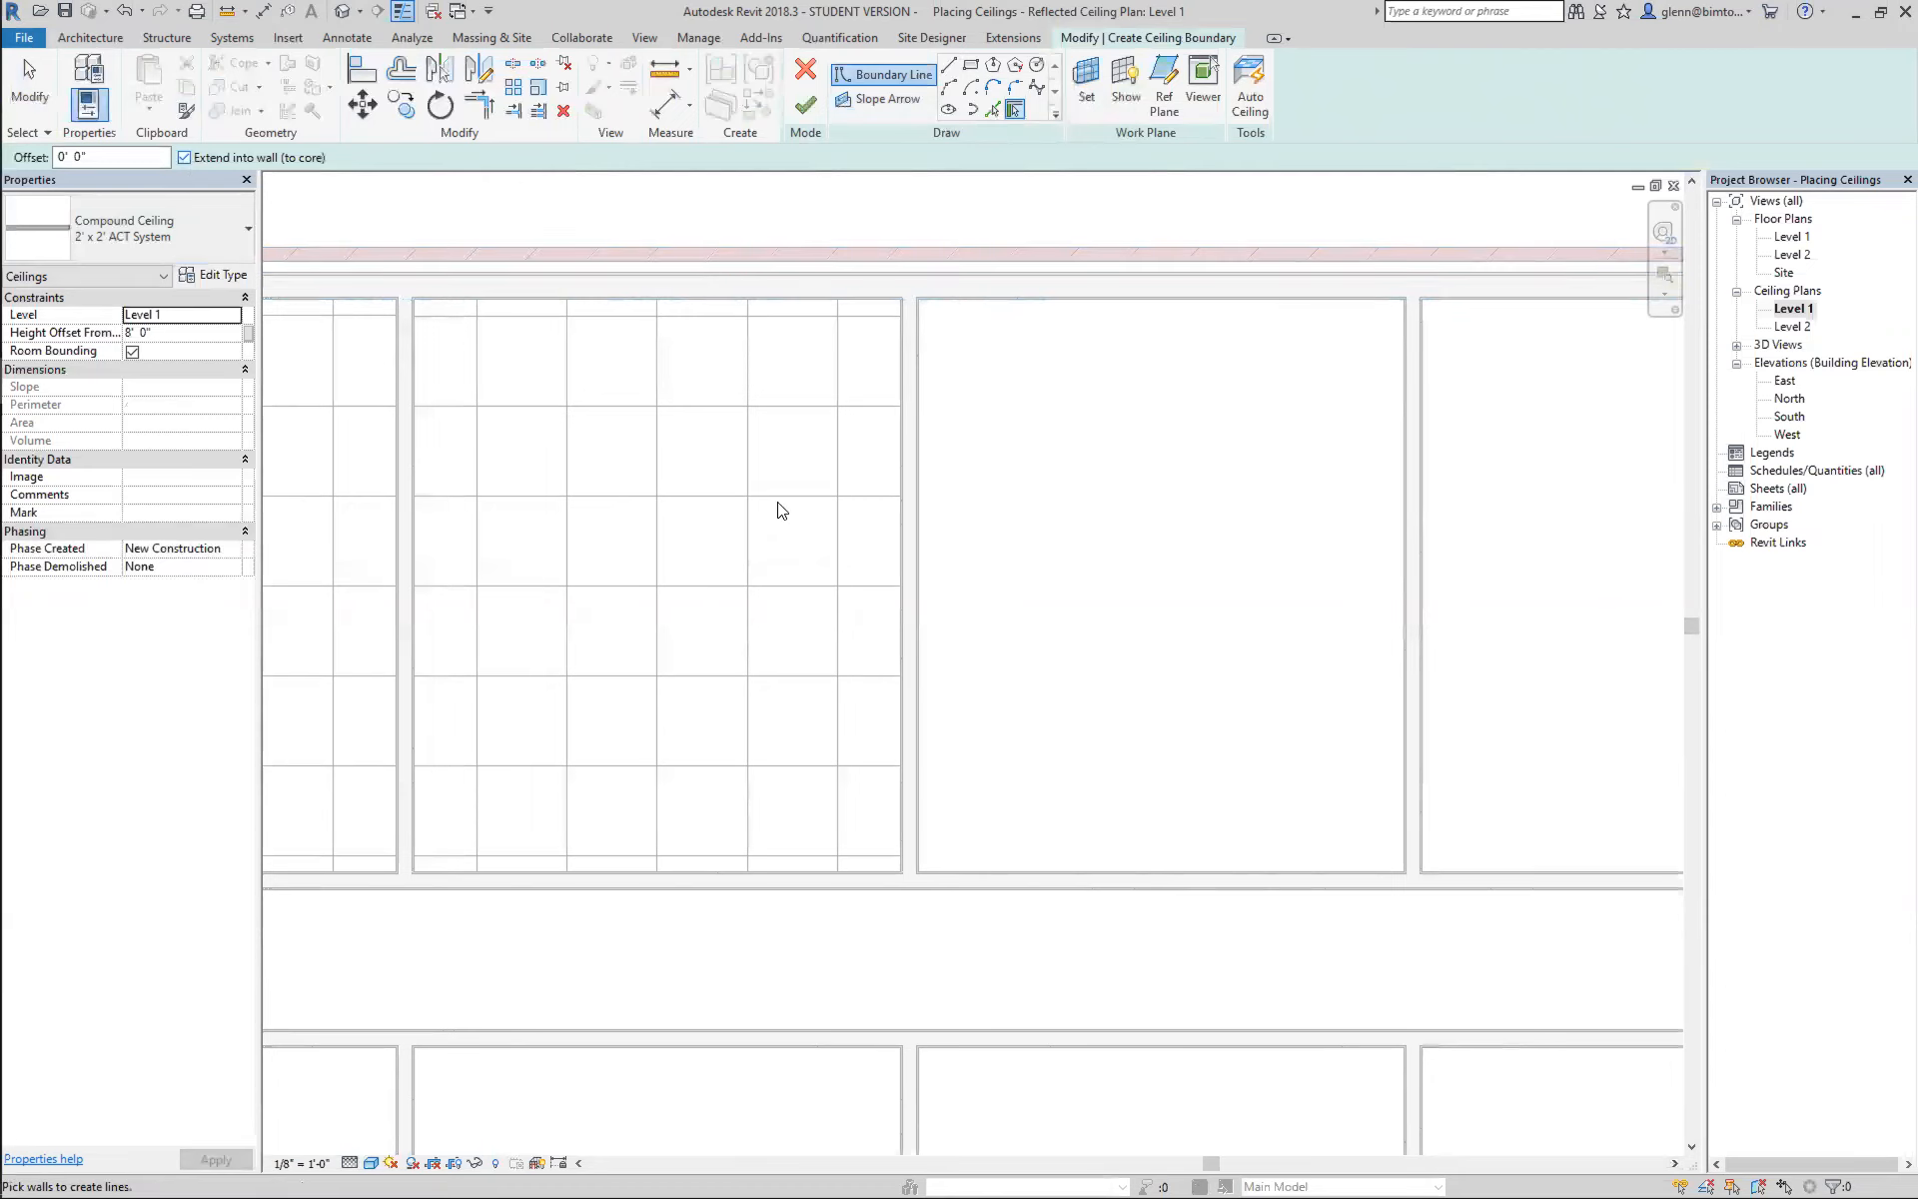
click(919, 598)
click(1398, 691)
click(1289, 308)
click(1096, 682)
Trim the fifth room's boundary lines to meet at all four corners.
key(a)
key(l)
click(1012, 871)
click(919, 861)
click(1339, 877)
click(1408, 861)
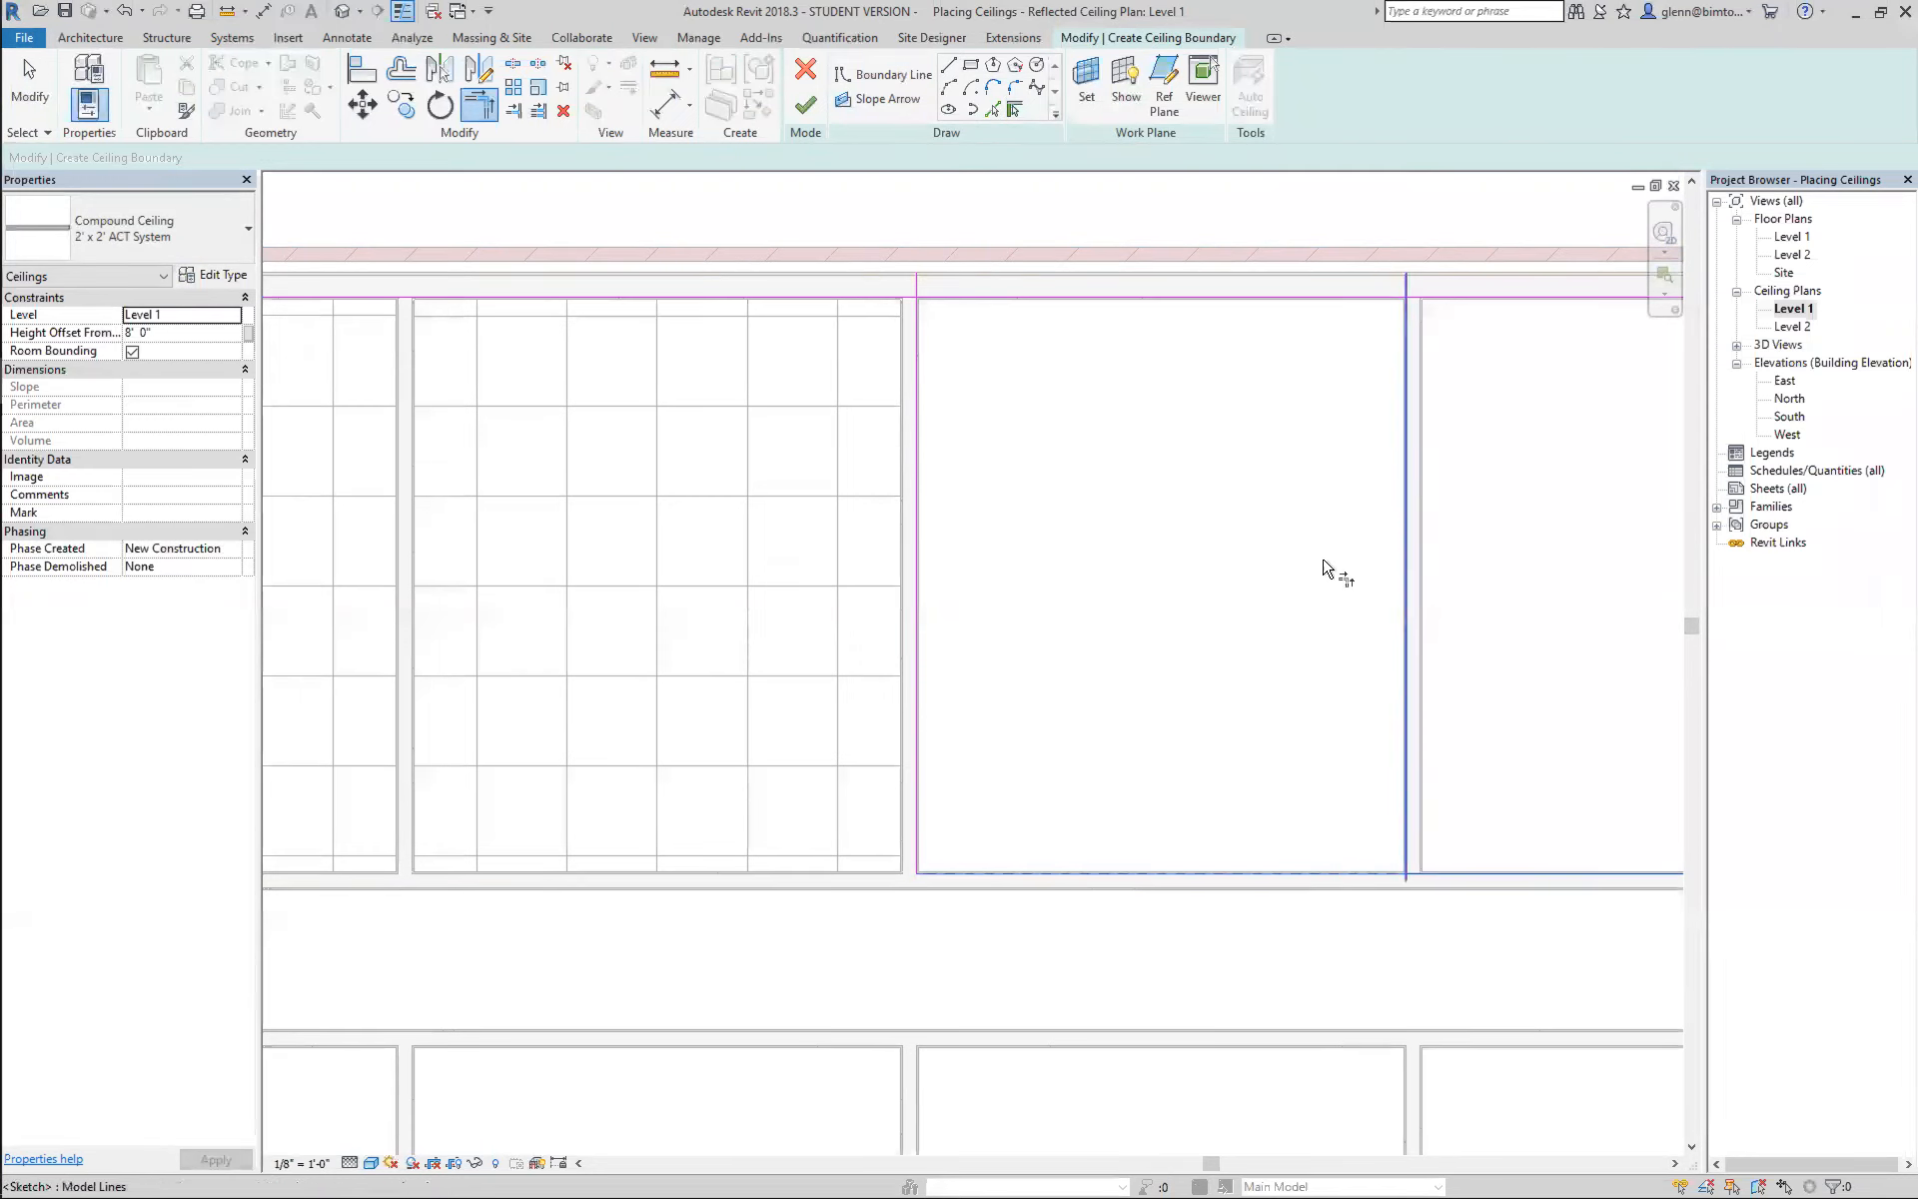
click(1376, 300)
click(1406, 317)
click(979, 310)
click(925, 356)
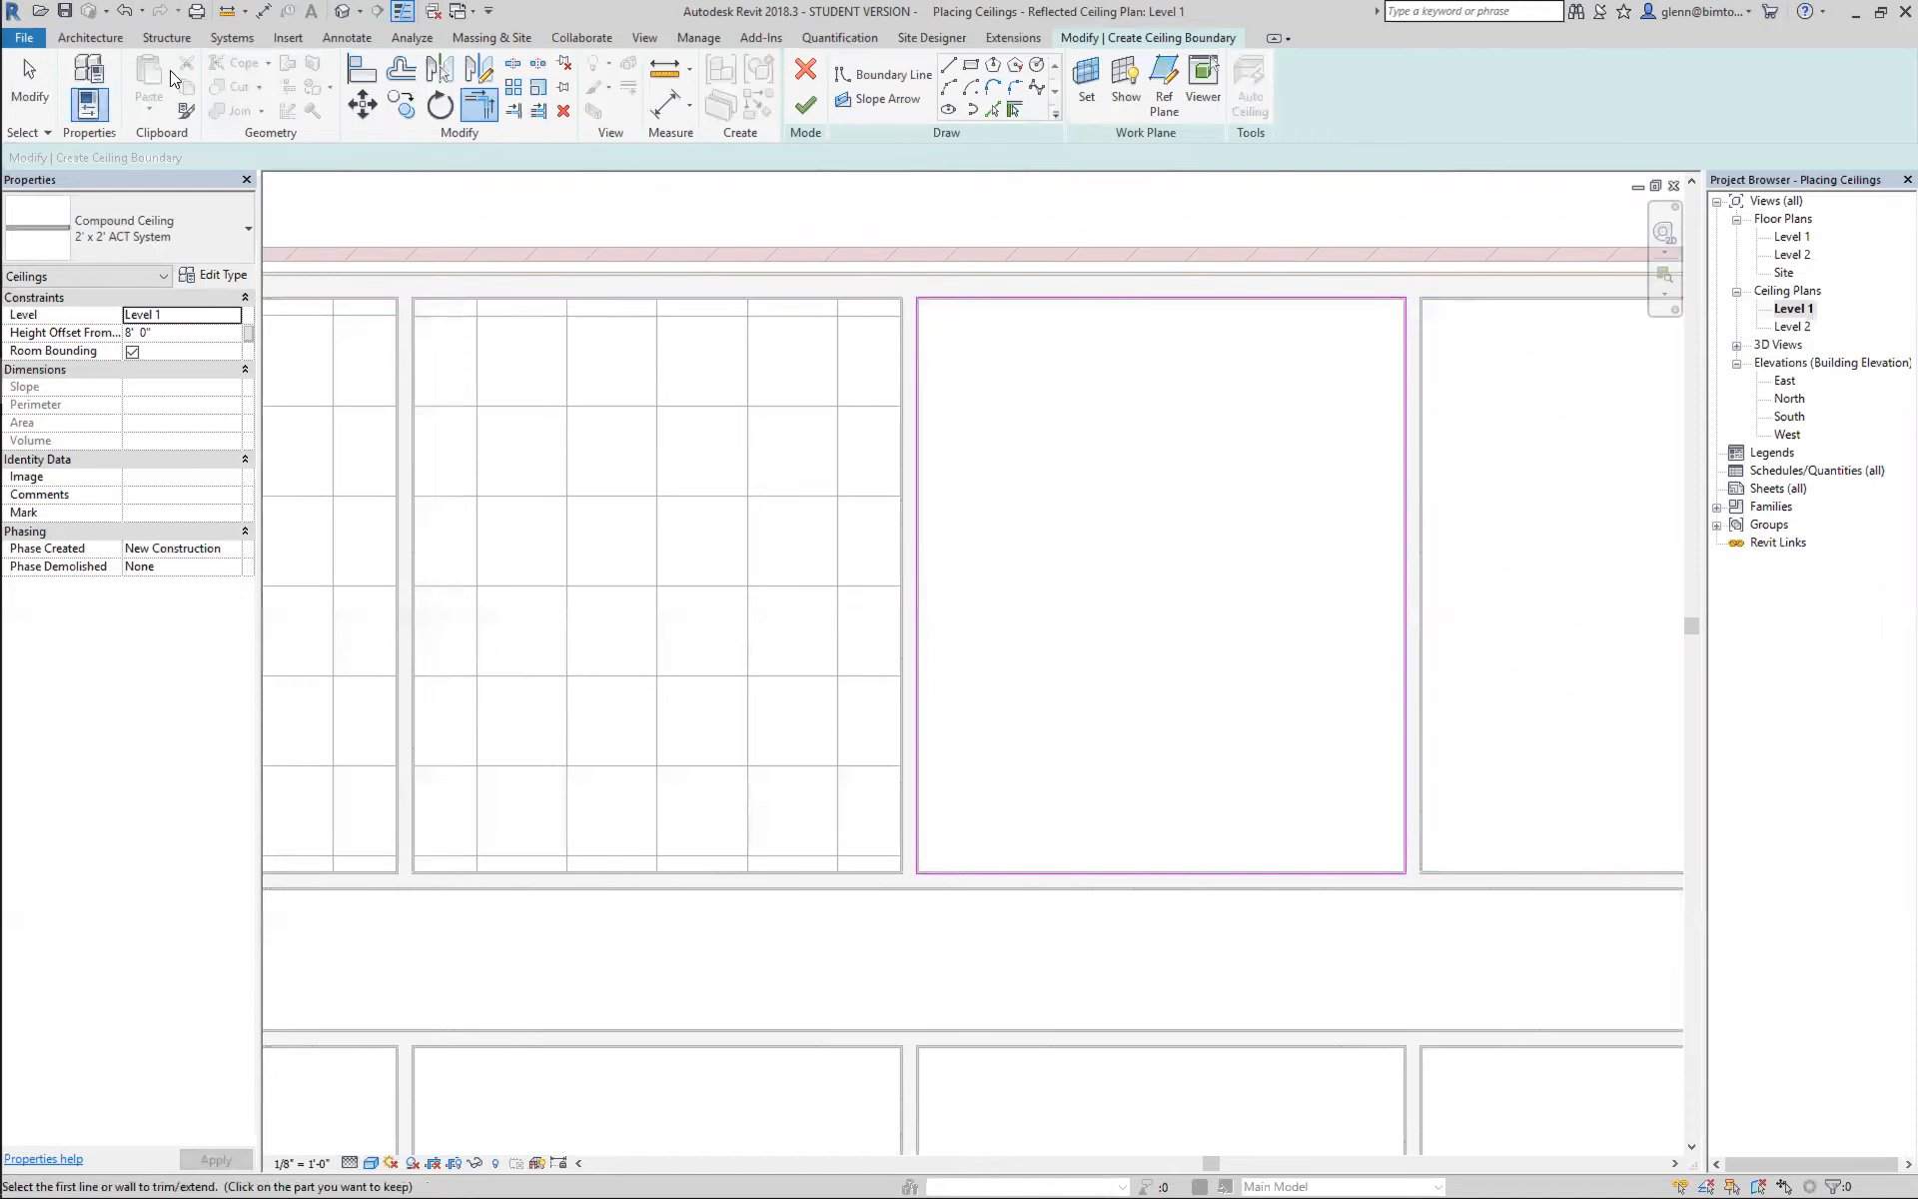
click(30, 80)
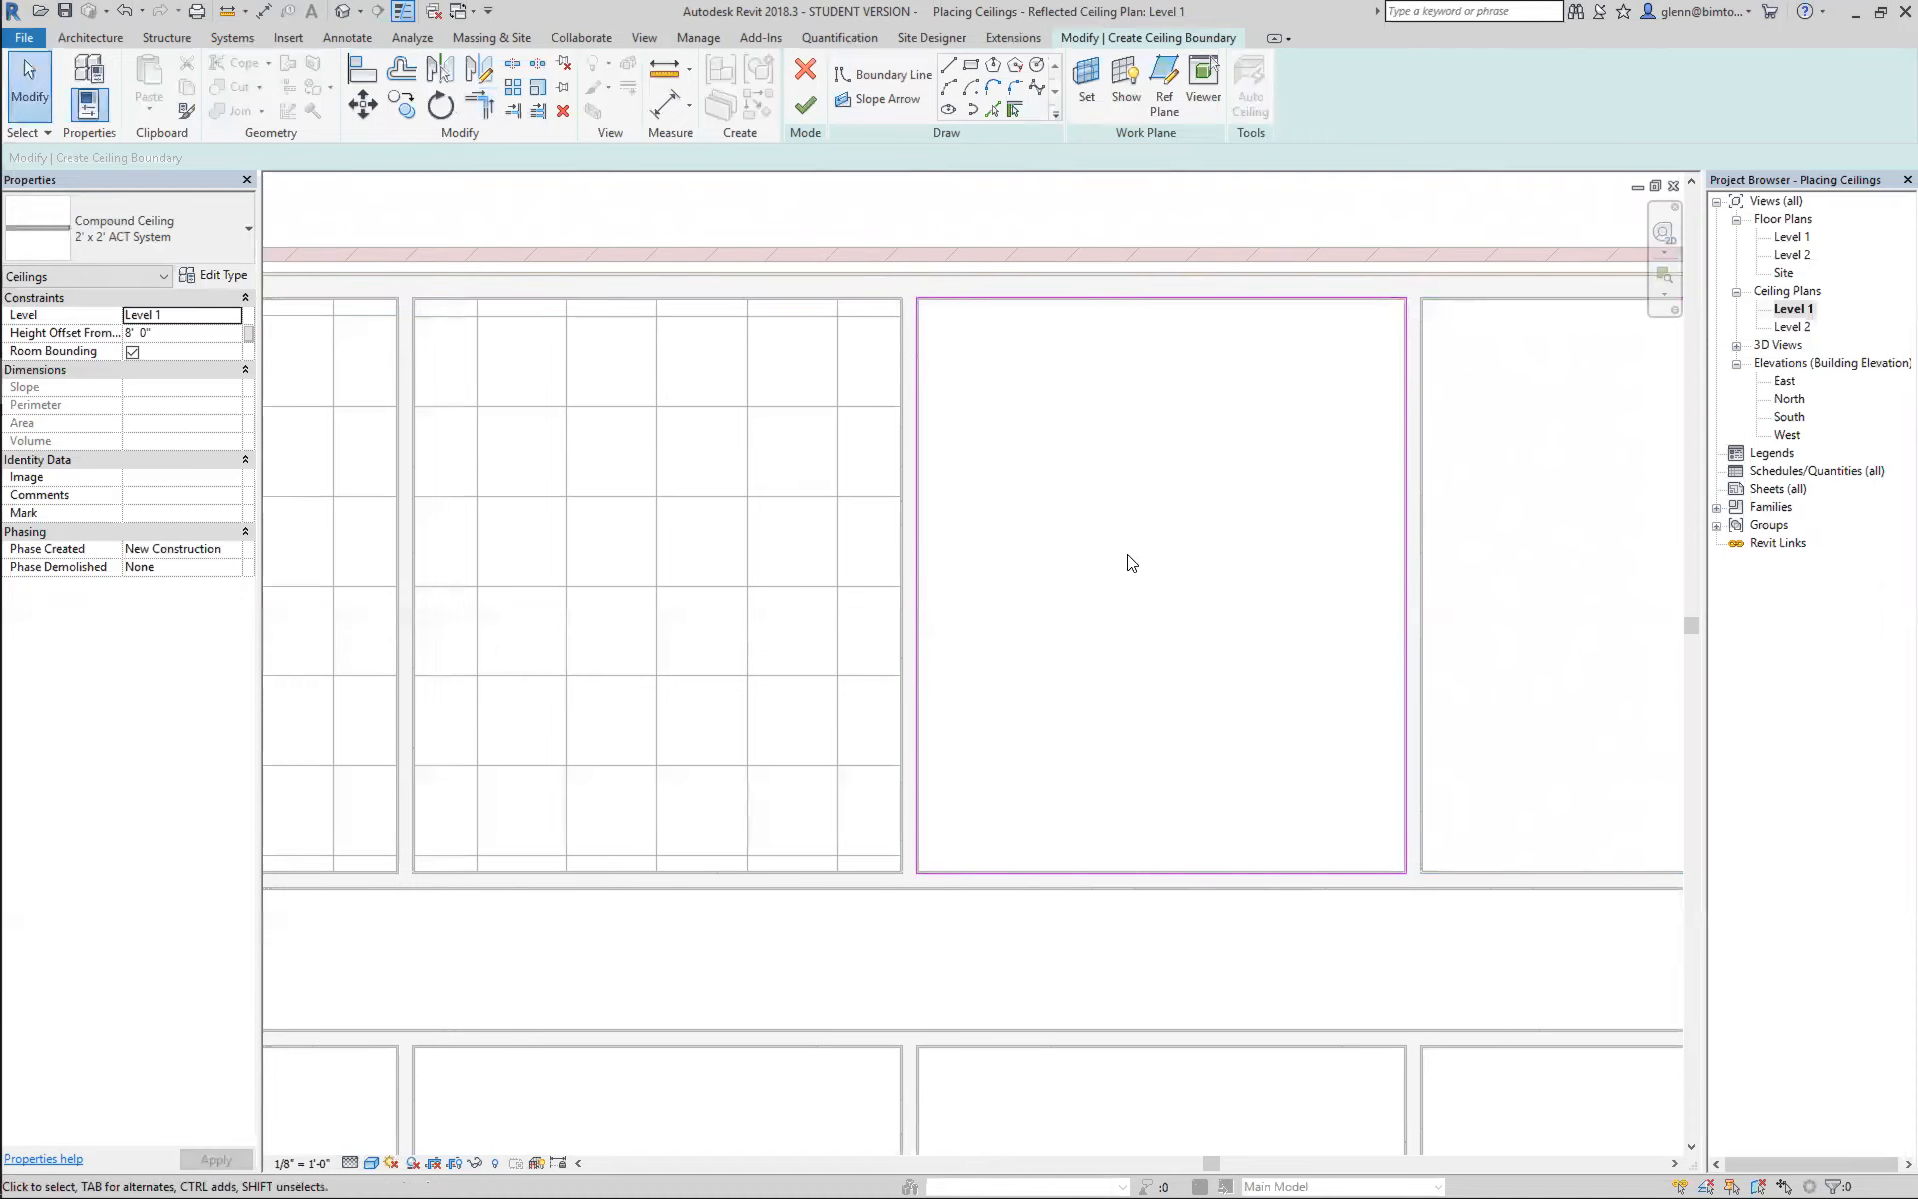
Turn on Defines Slope for the boundary line along the fifth room's exterior wall.
click(1077, 298)
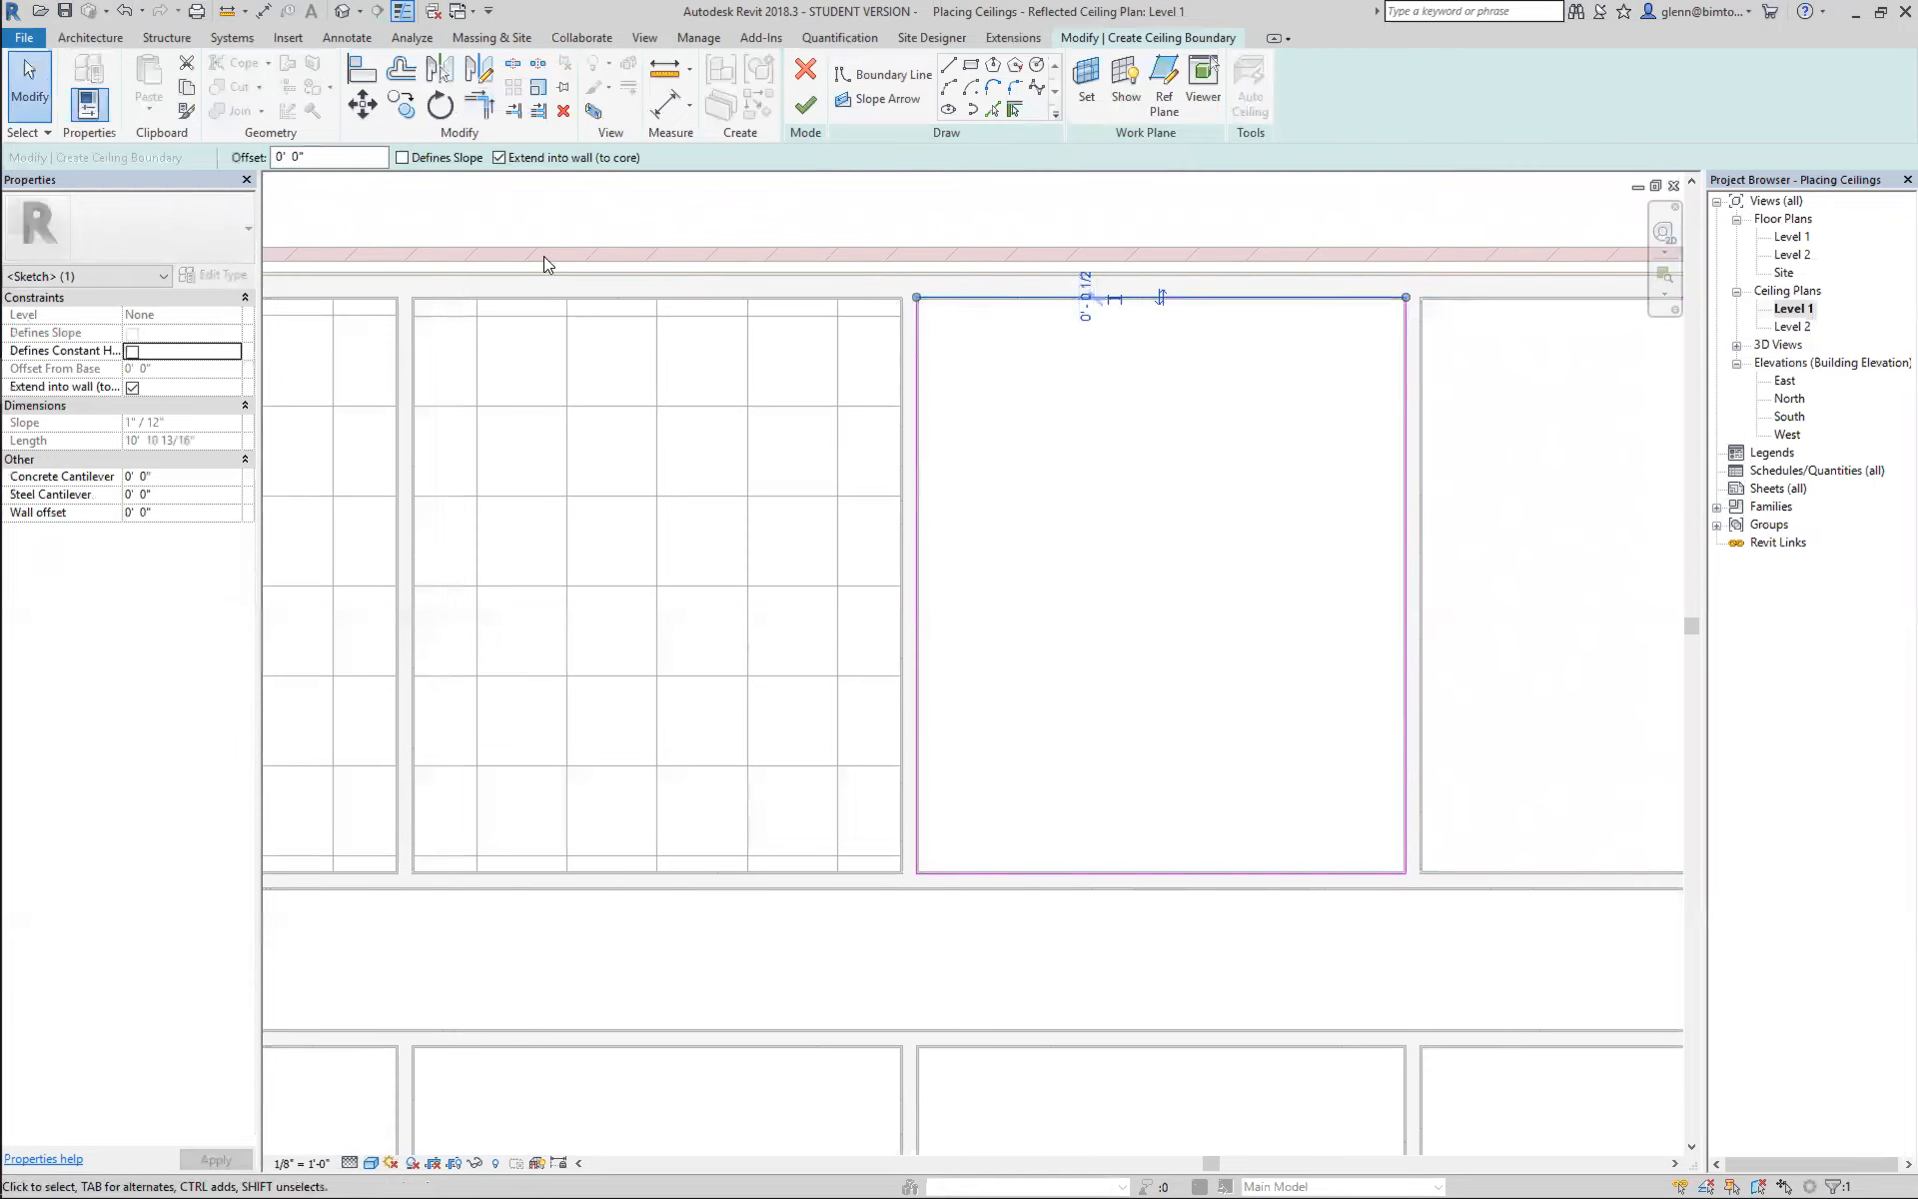
click(403, 159)
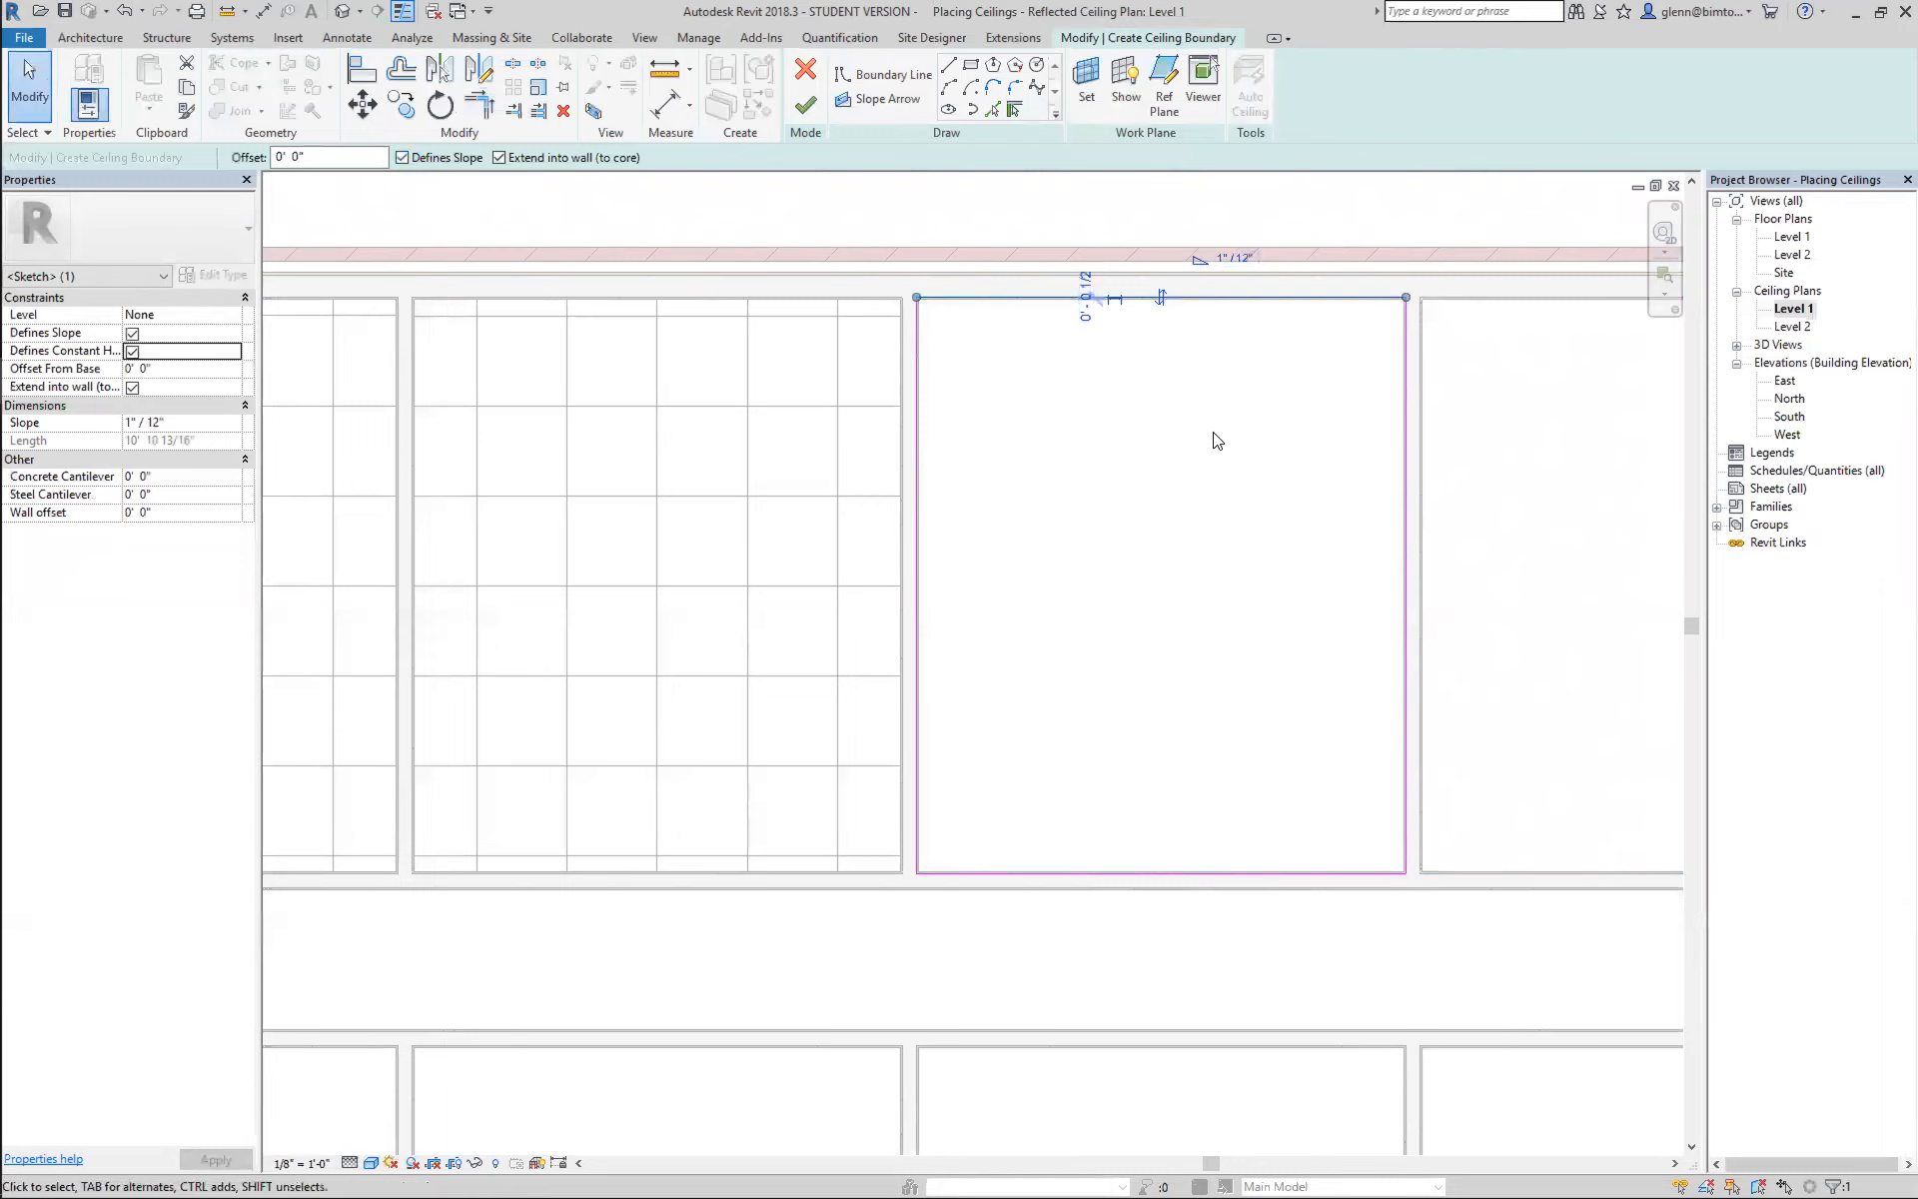
key(Escape)
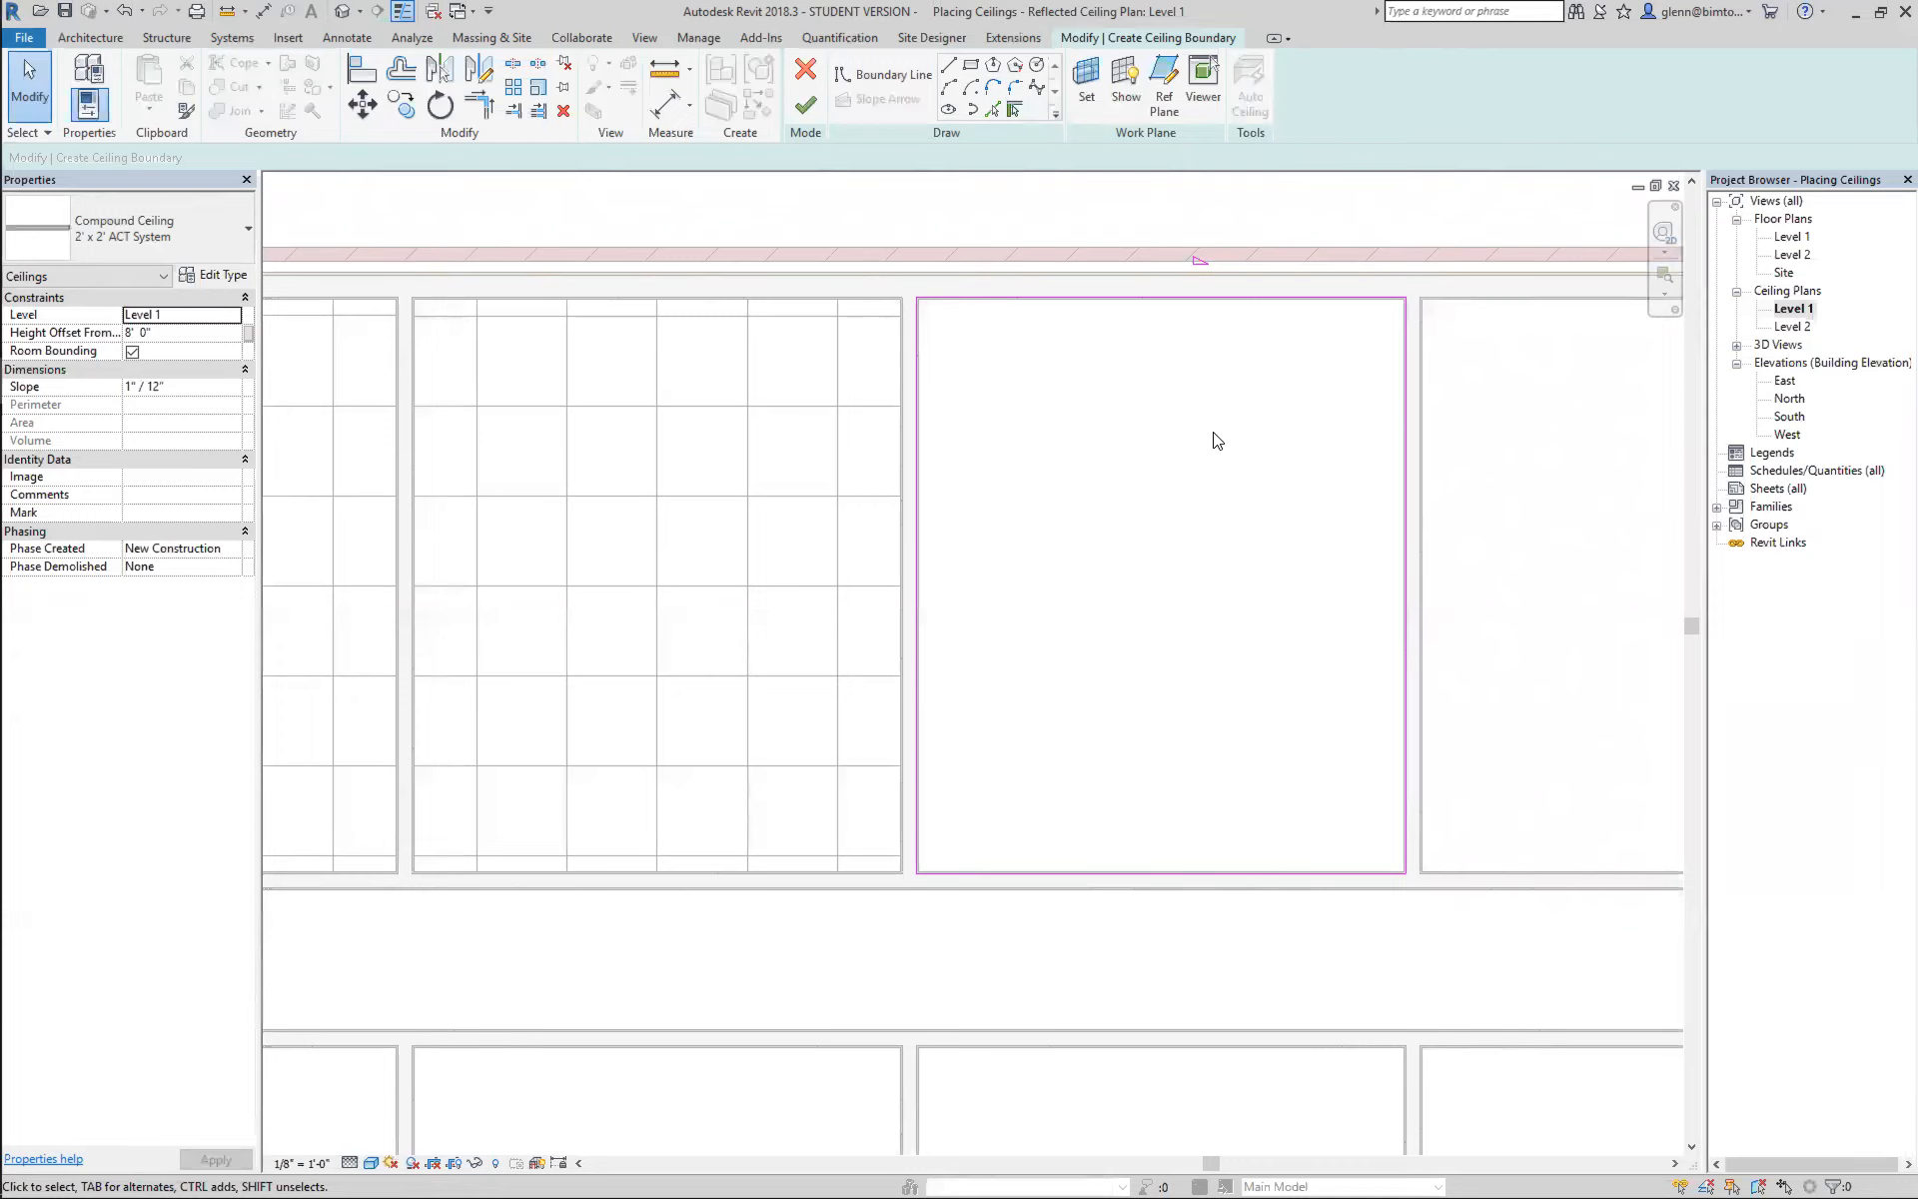
Try to finish the ceiling with the boundary line on the fifth room's right side wall also set to Defines Slope.
click(1399, 487)
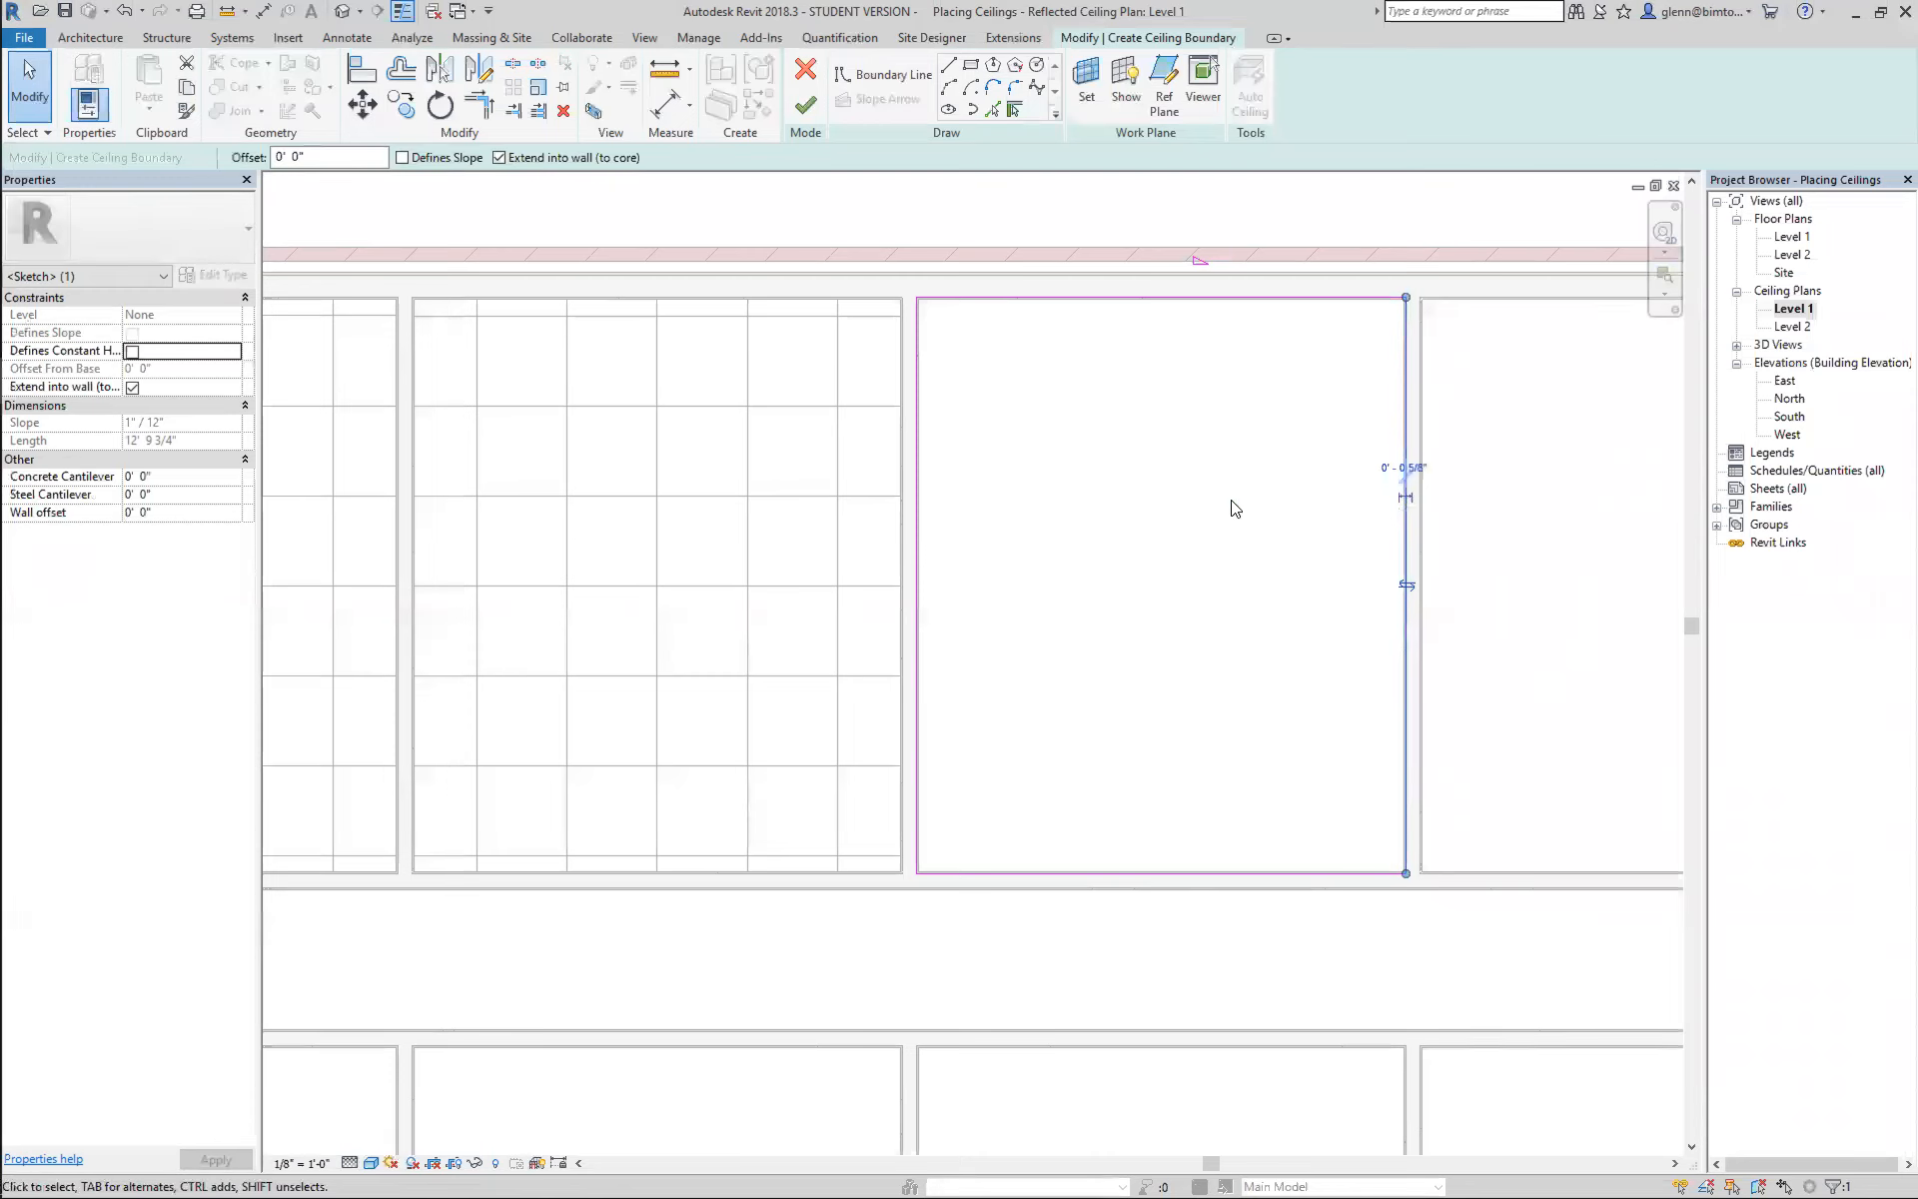
click(401, 158)
click(1186, 545)
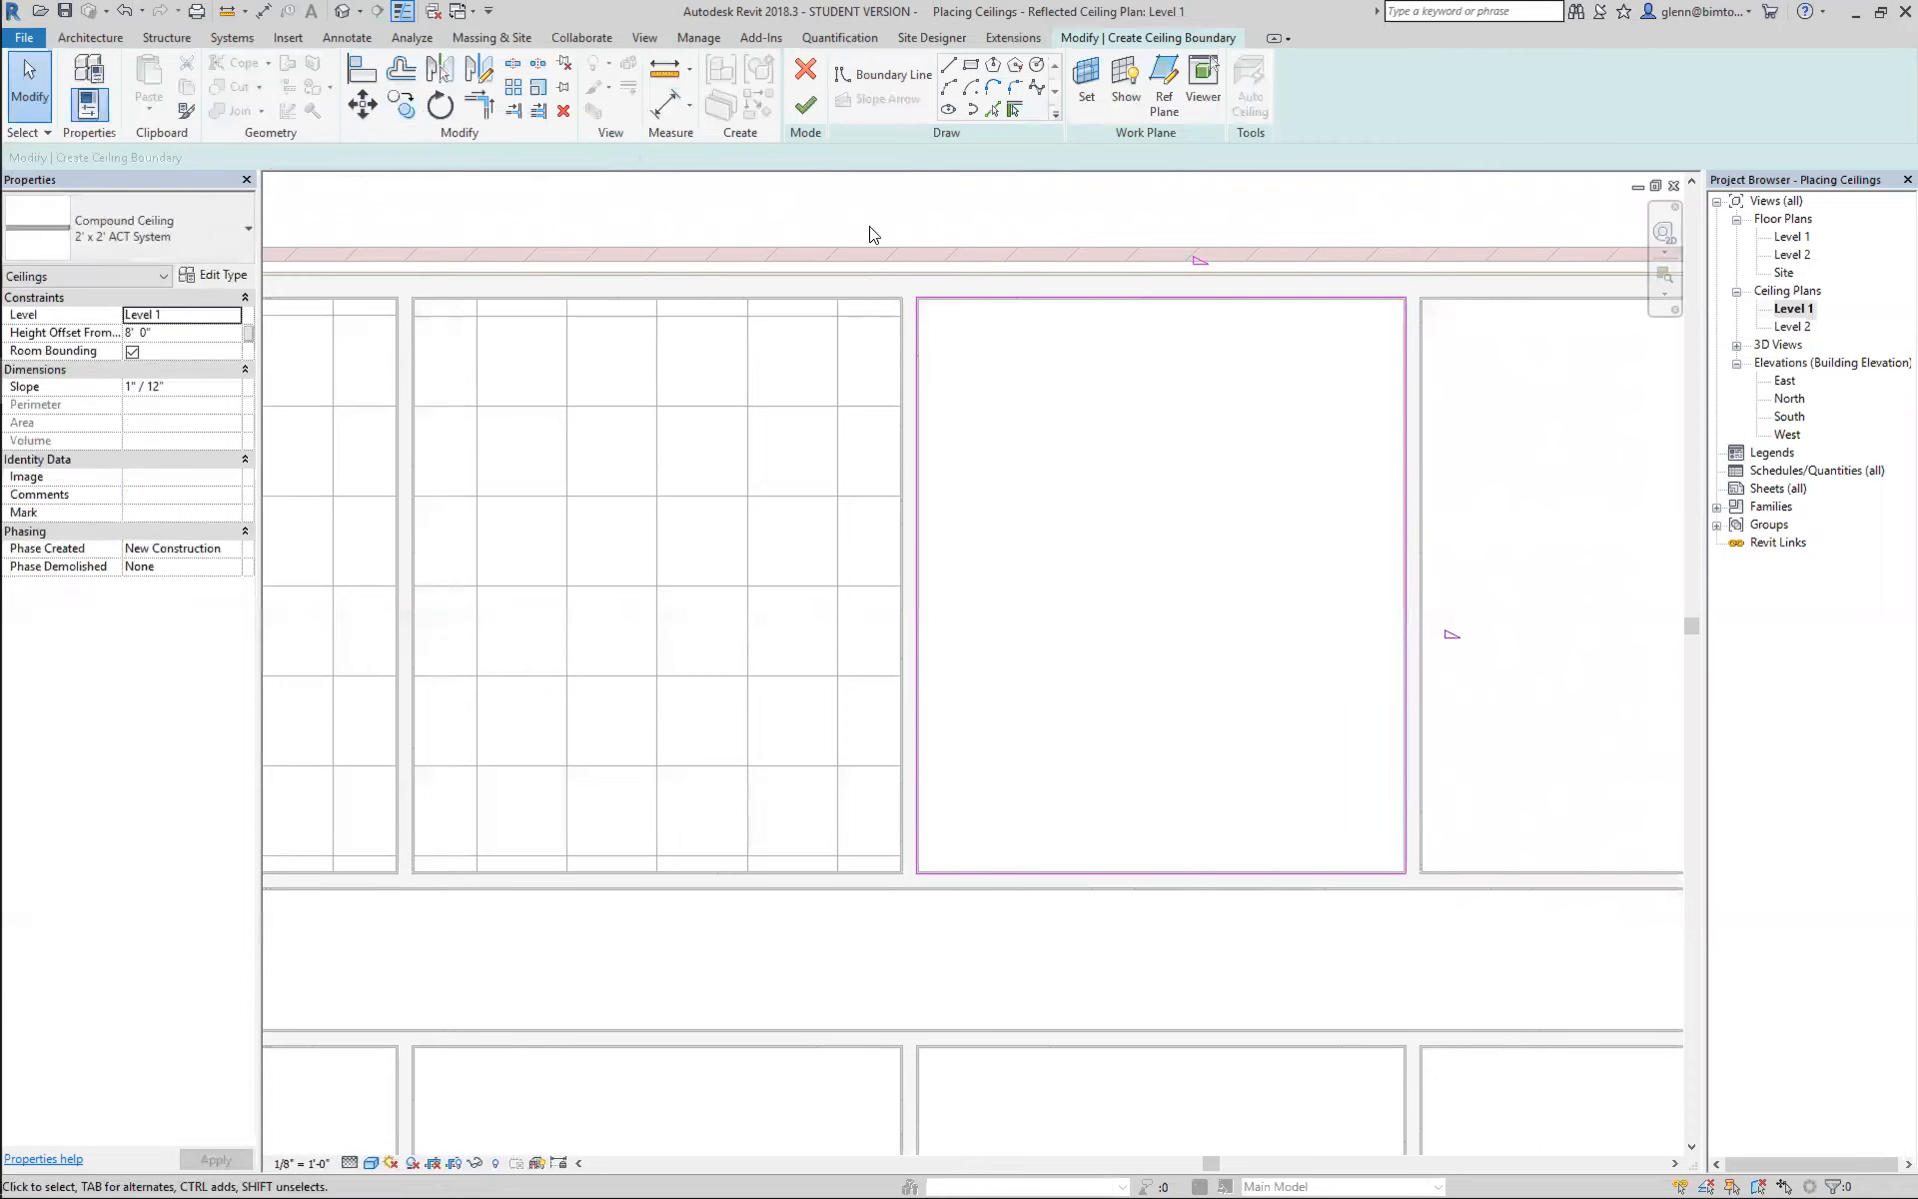
click(801, 112)
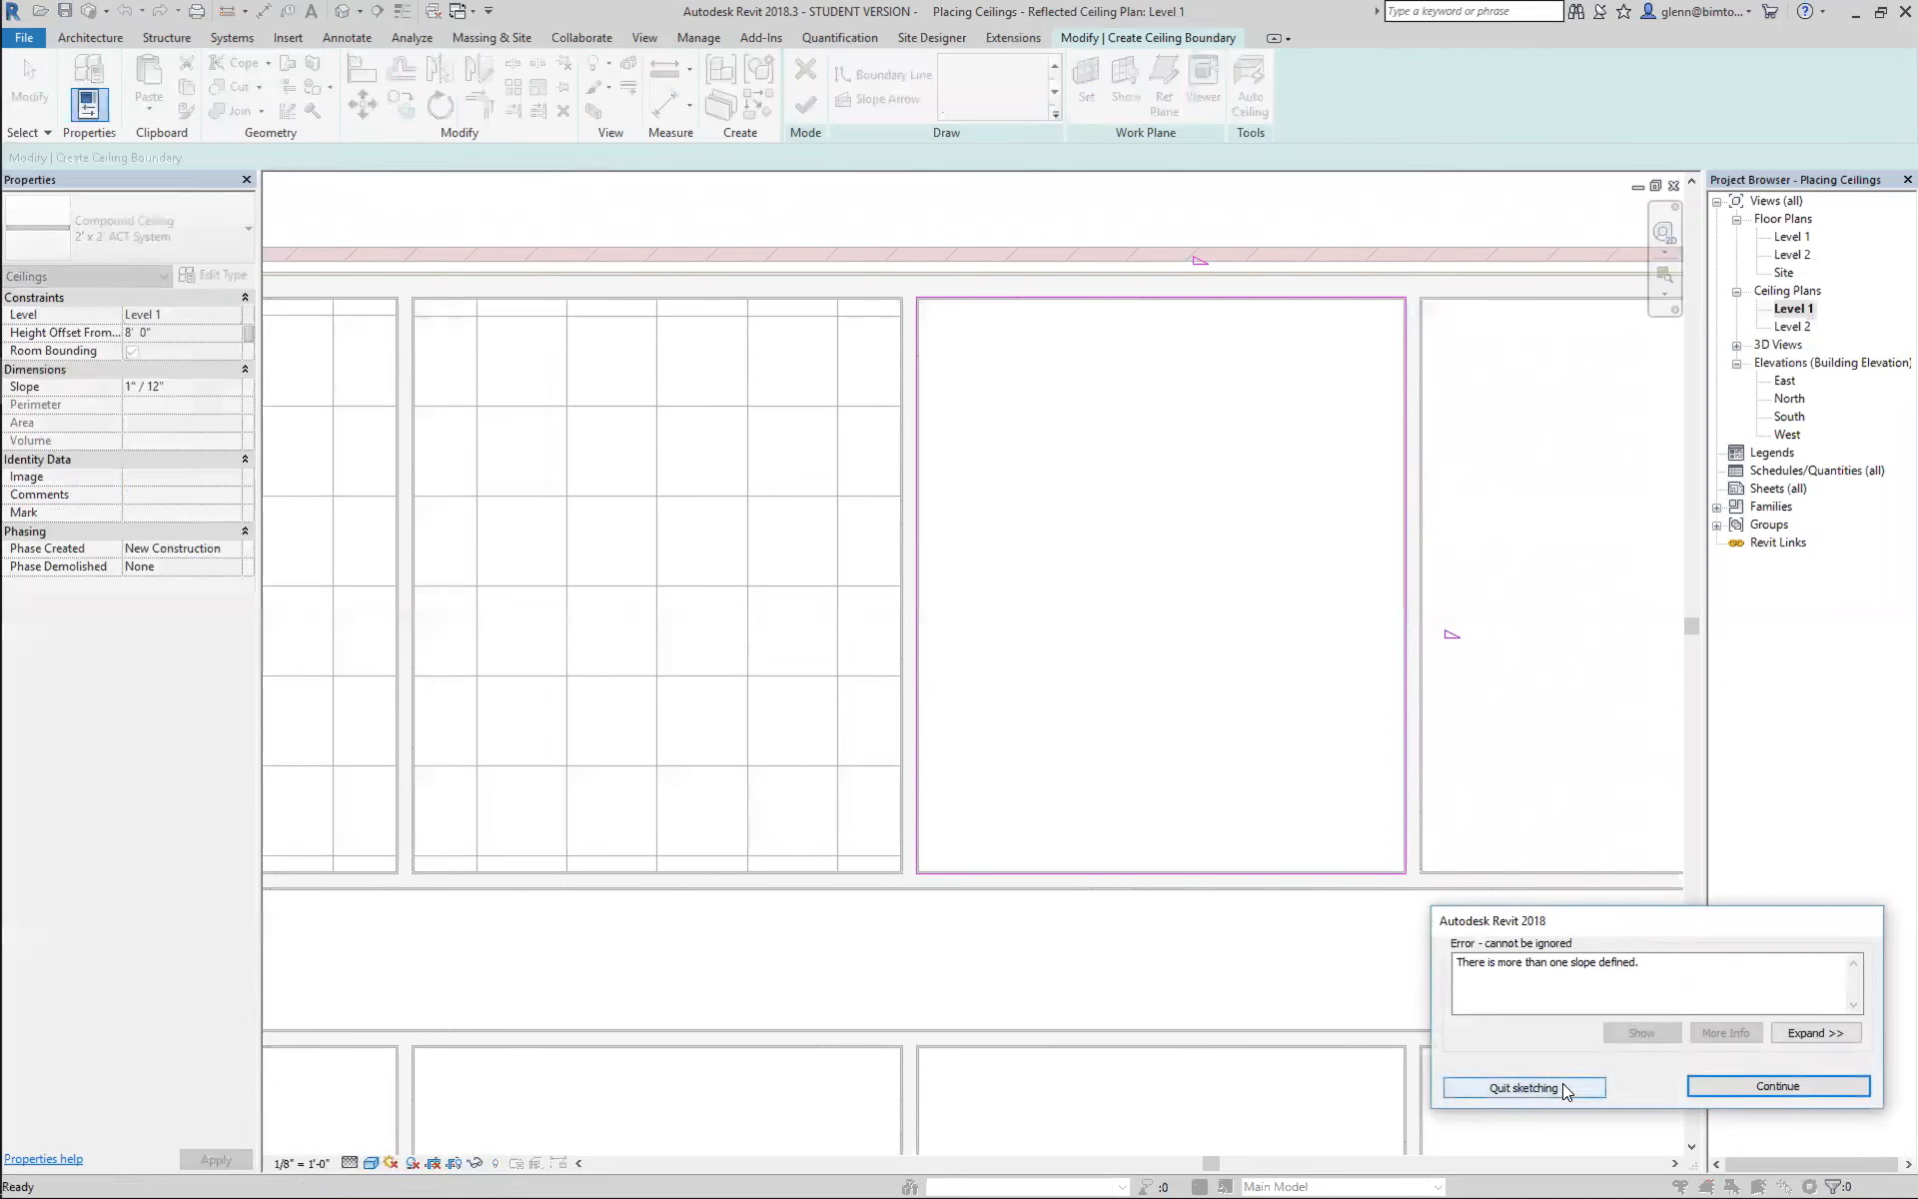
click(1706, 1087)
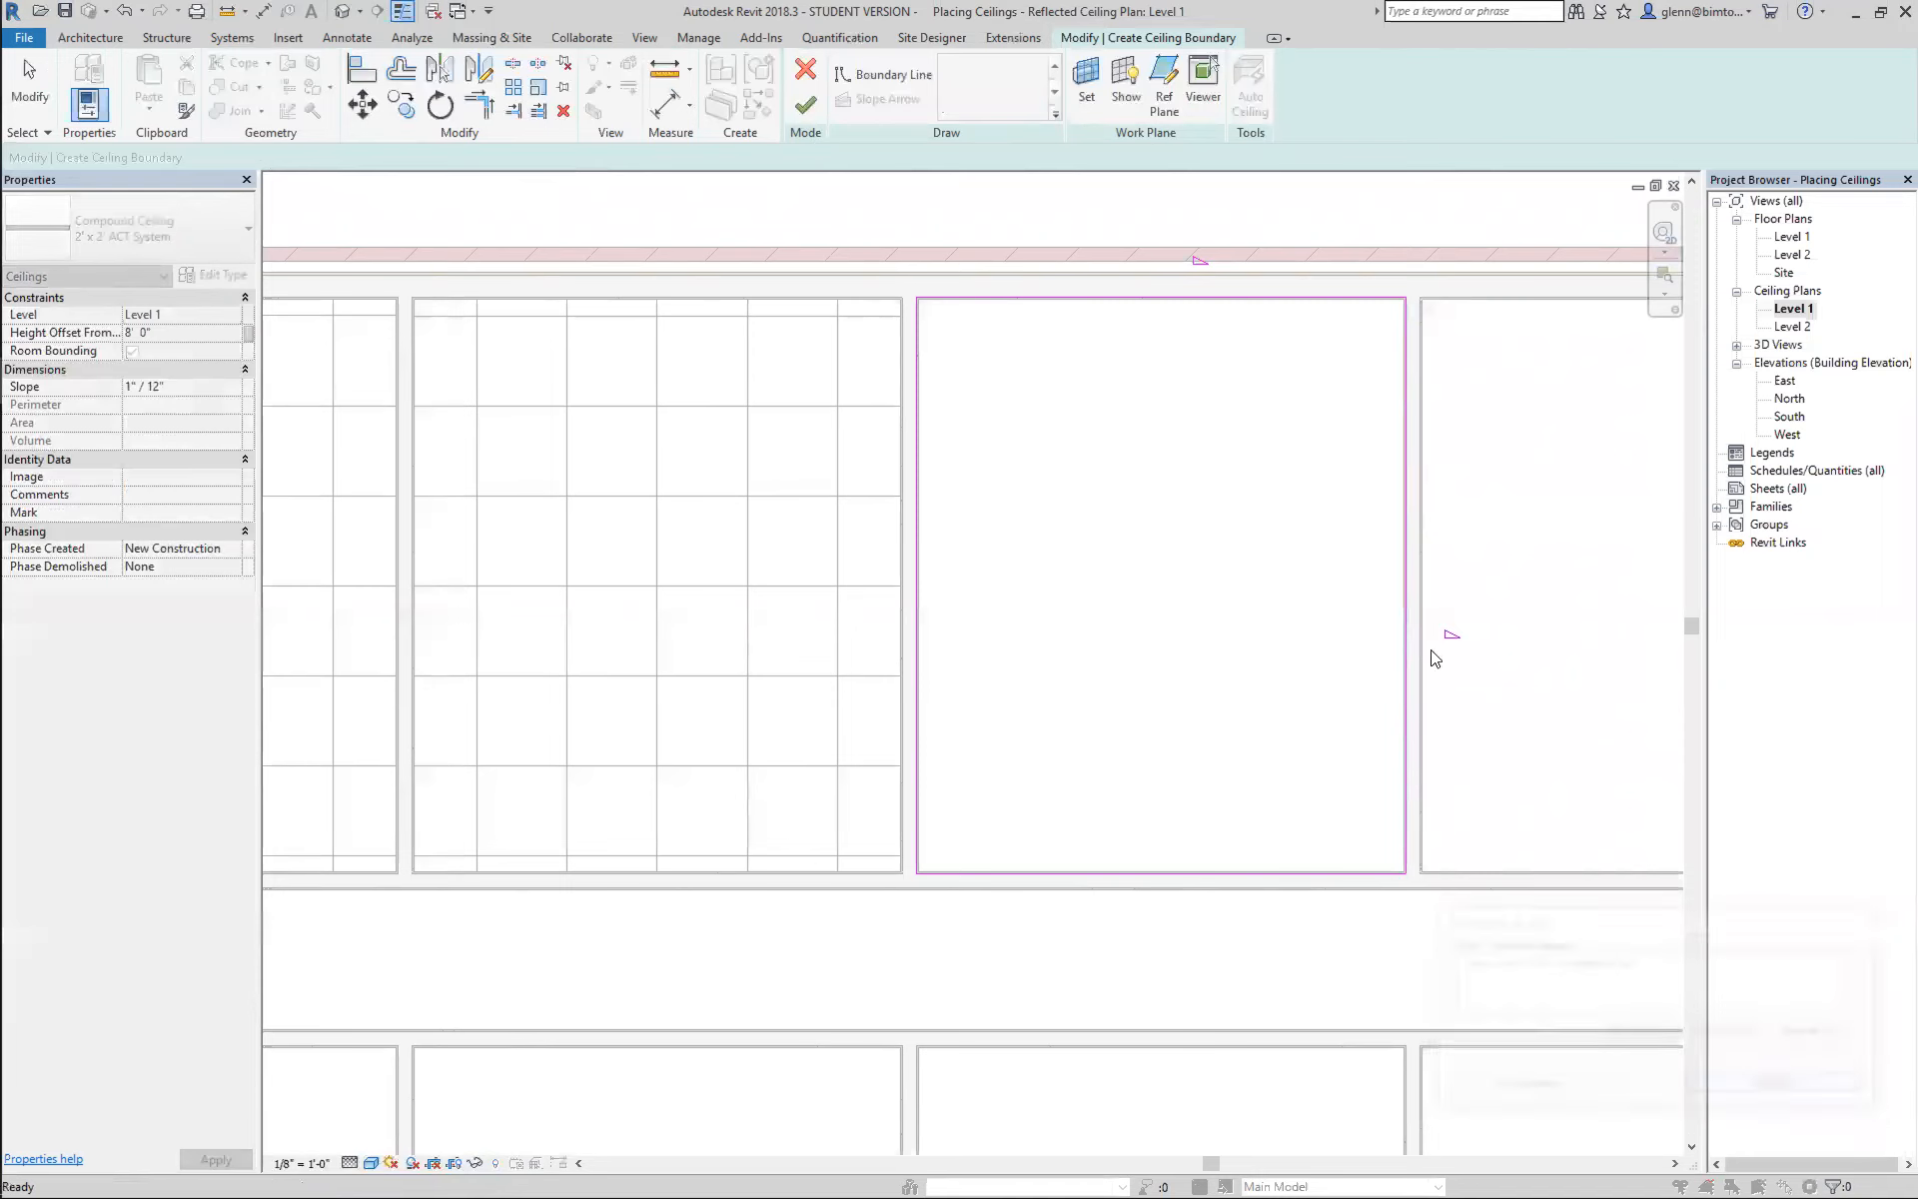
Turn off Defines Slope for the right side wall's boundary line and finish the sketched ceiling.
click(1406, 568)
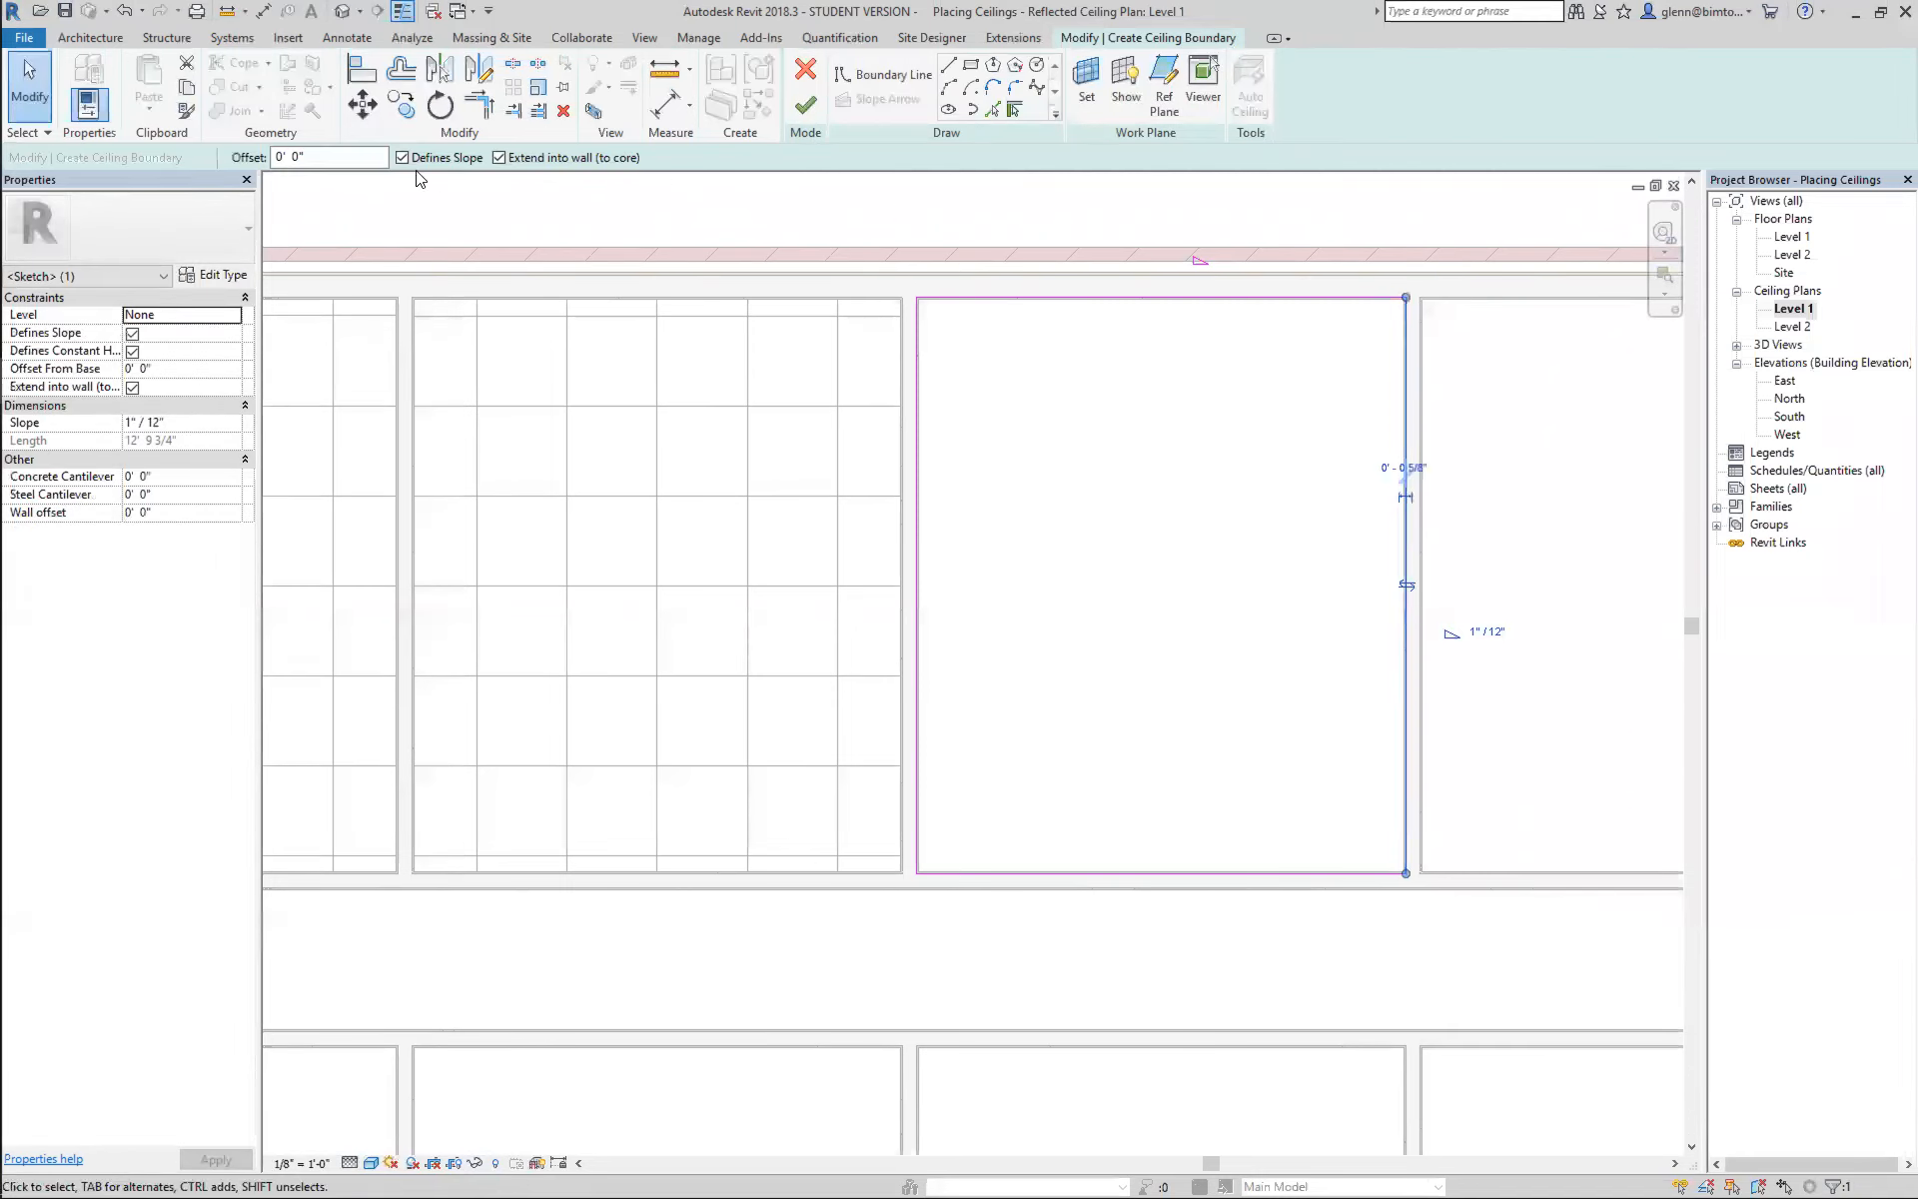
click(403, 158)
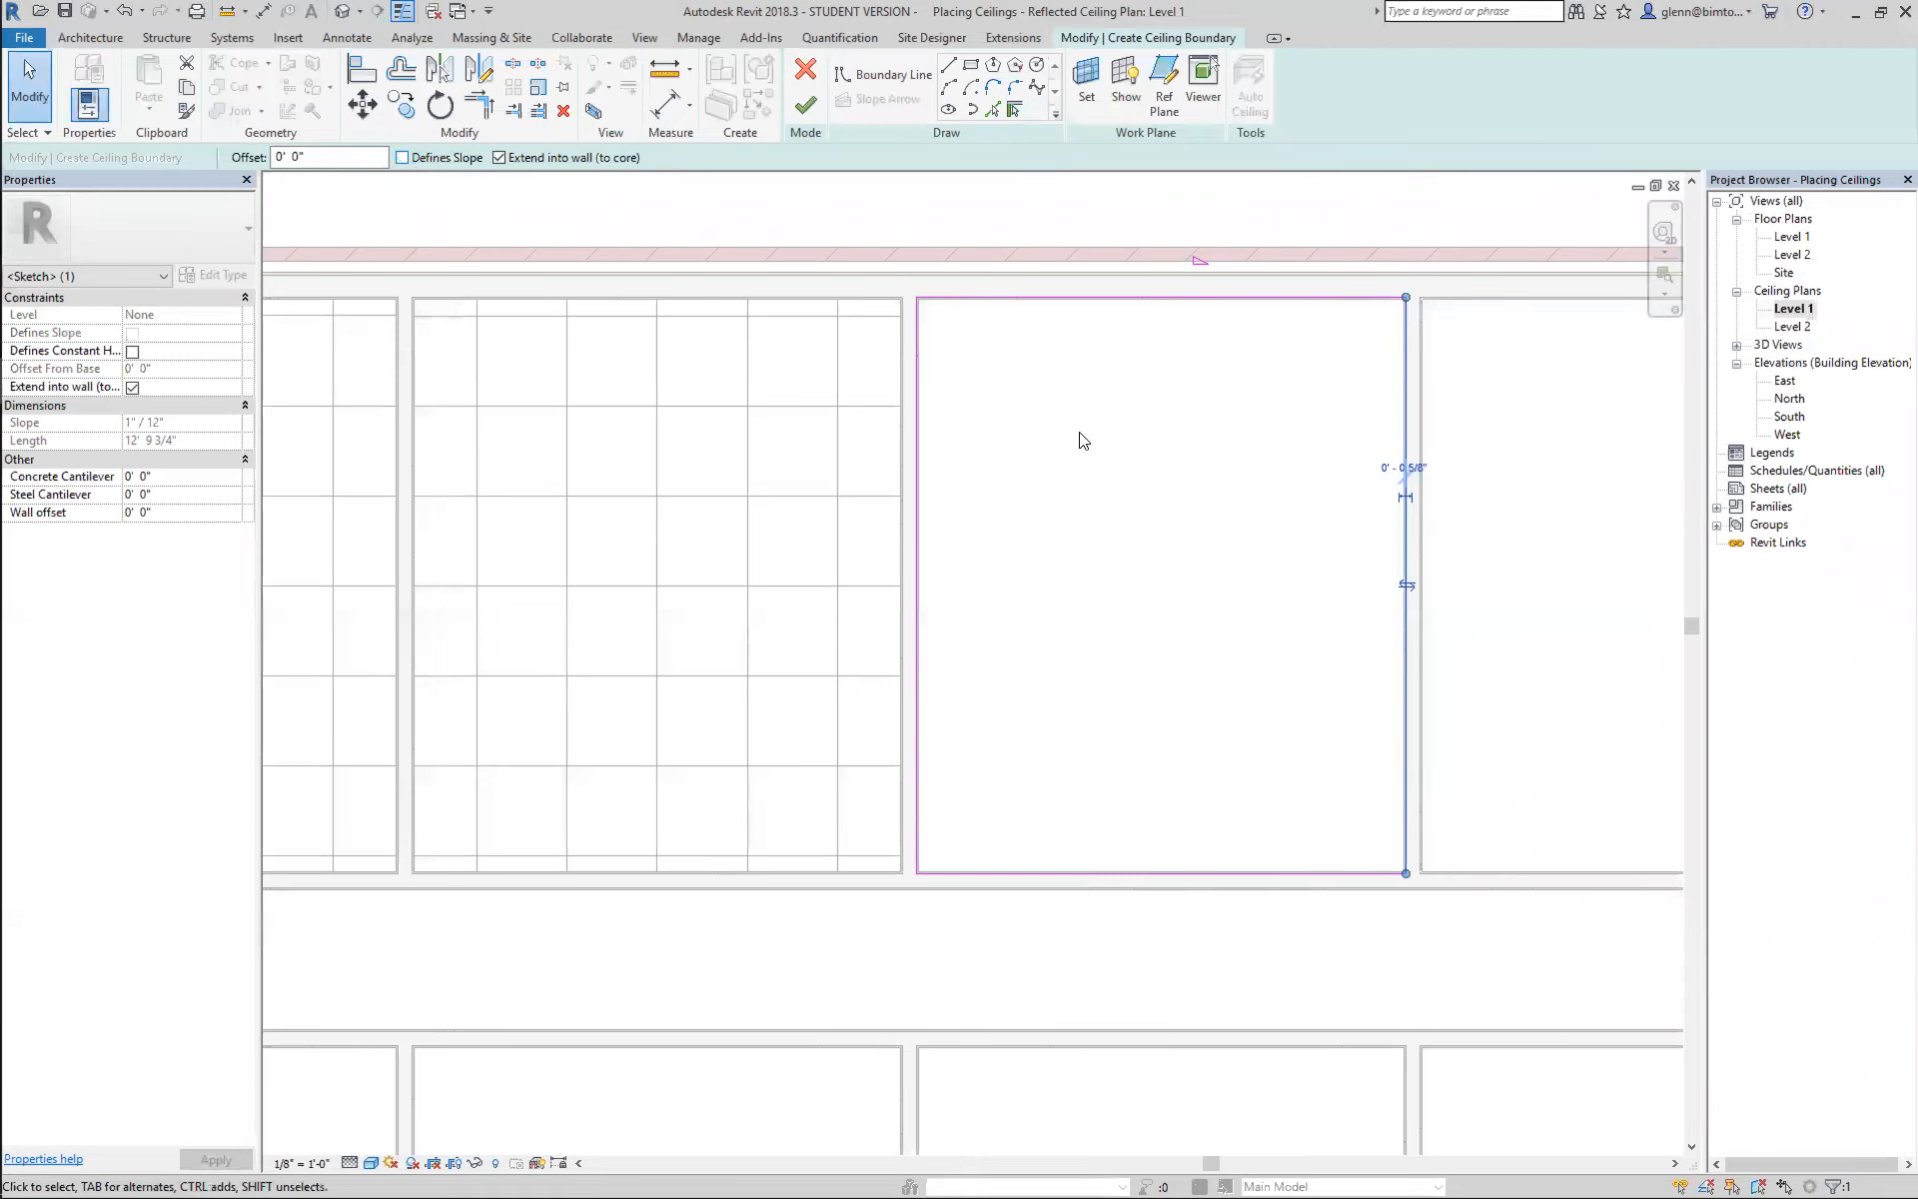
click(1239, 630)
click(806, 110)
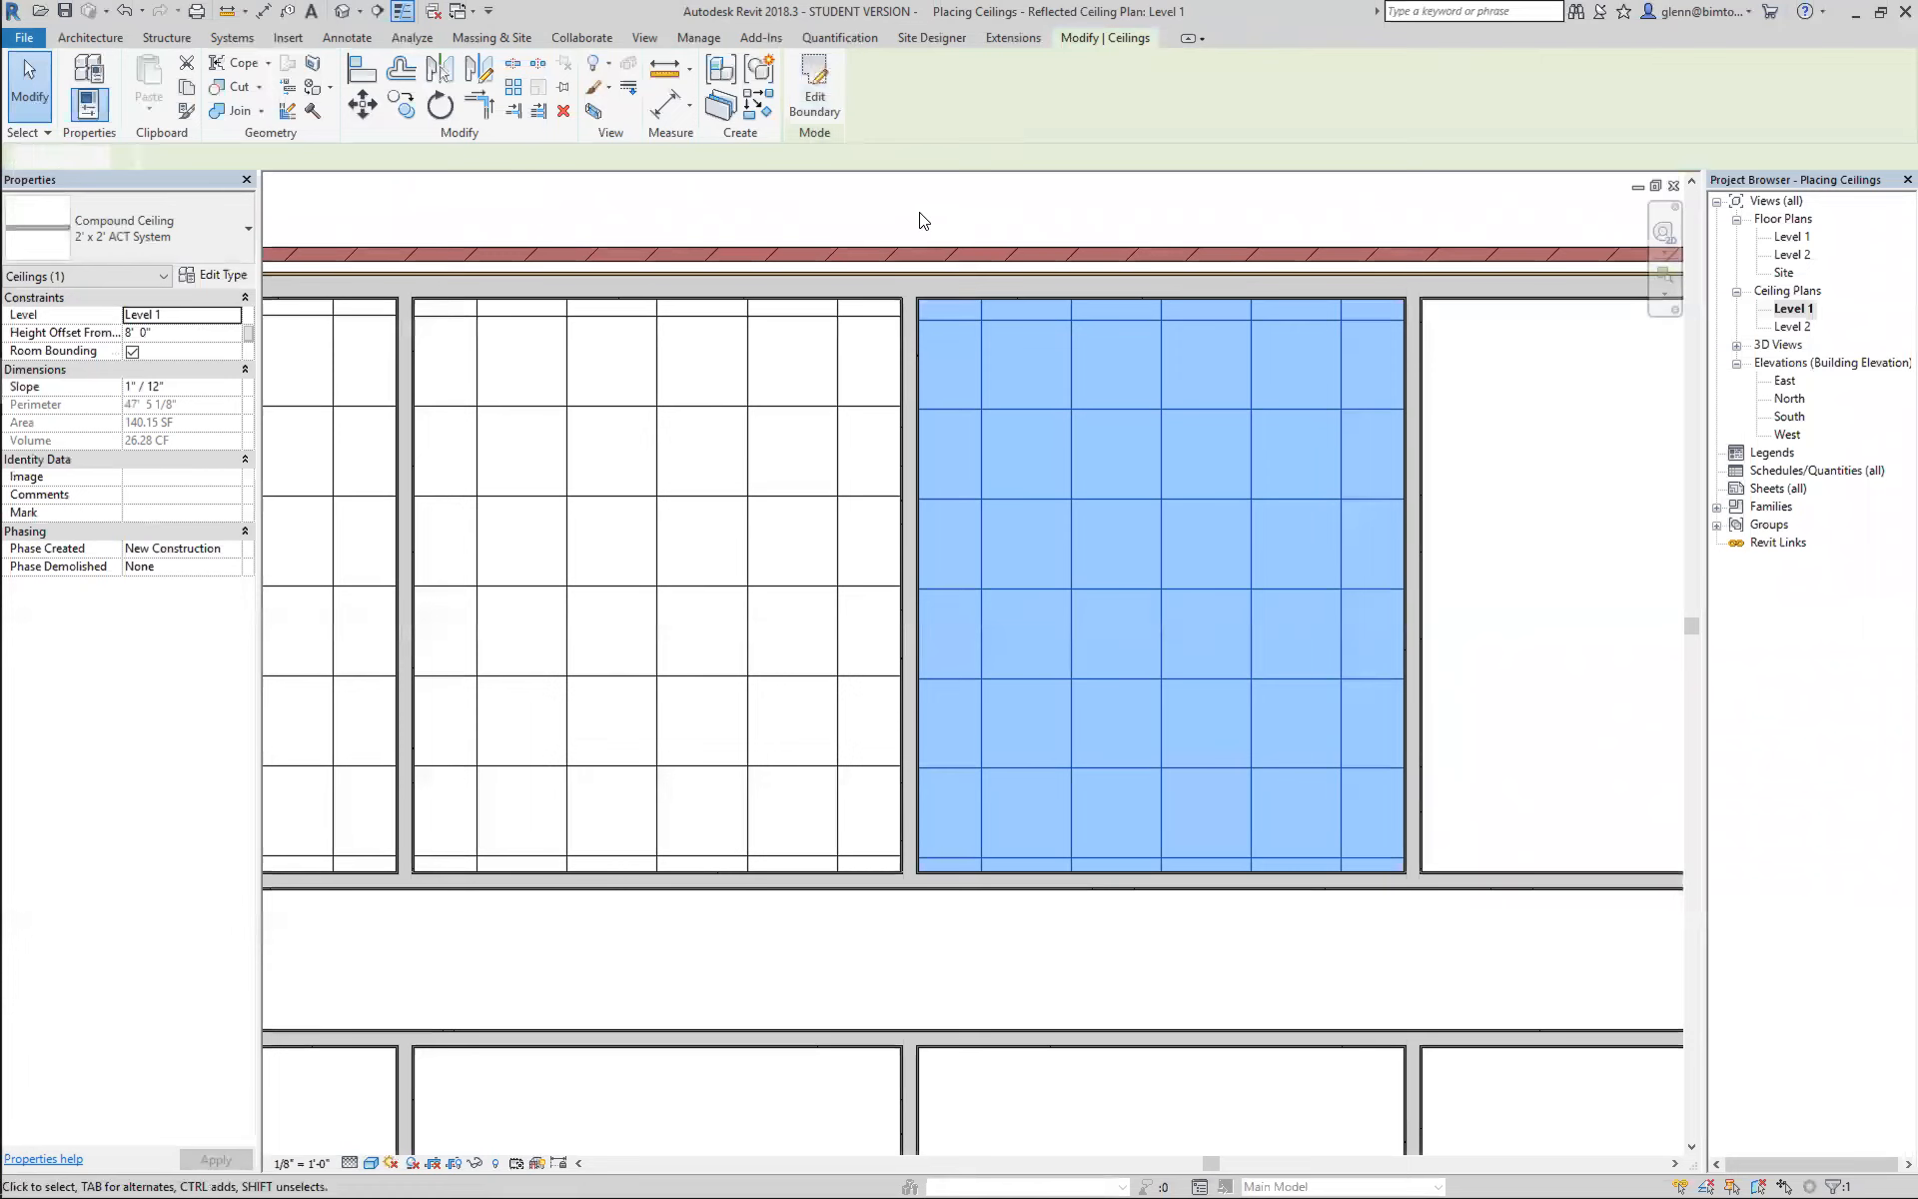
click(919, 223)
Open the 3D view and examine the fourth room's raised ceiling and the fifth room's sloped ceiling.
click(341, 11)
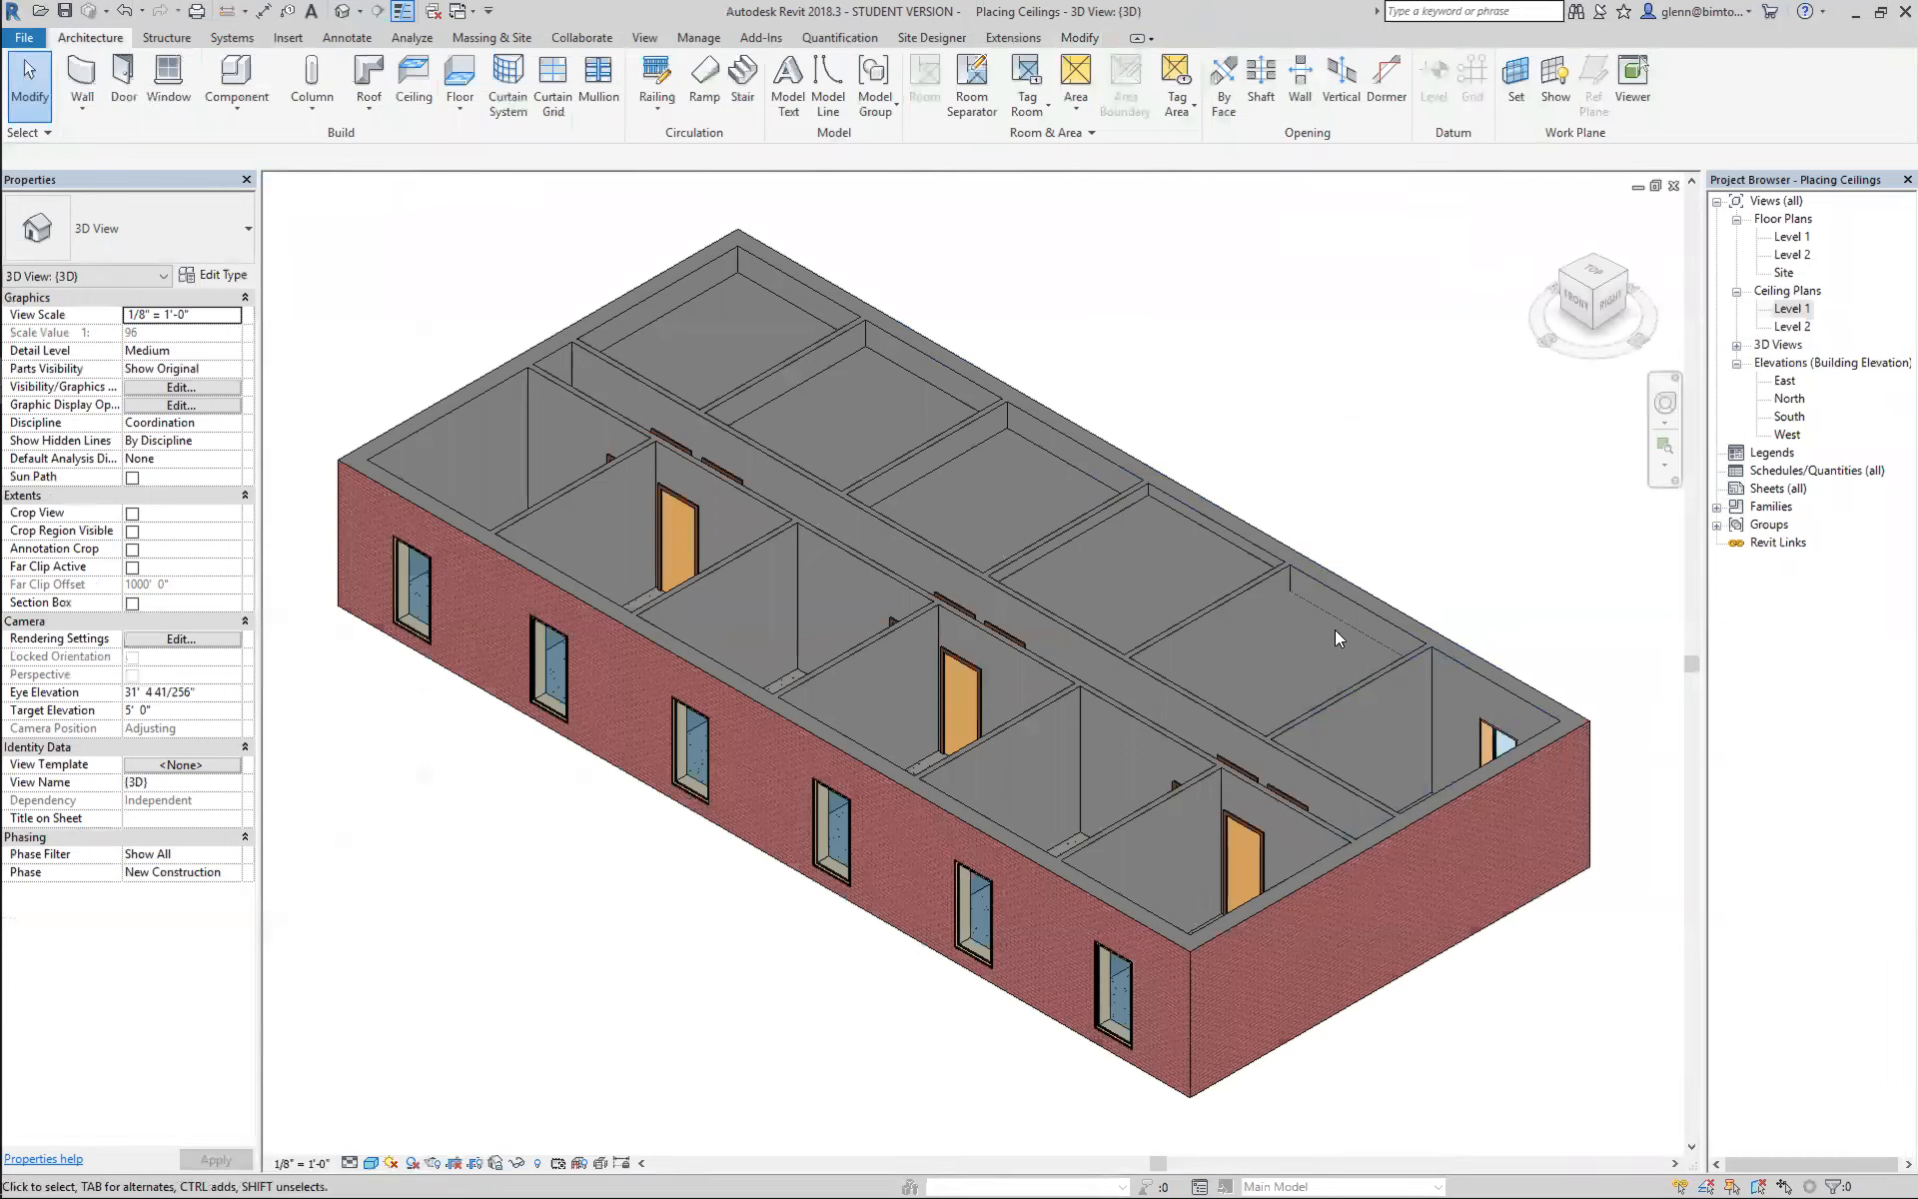
click(1179, 519)
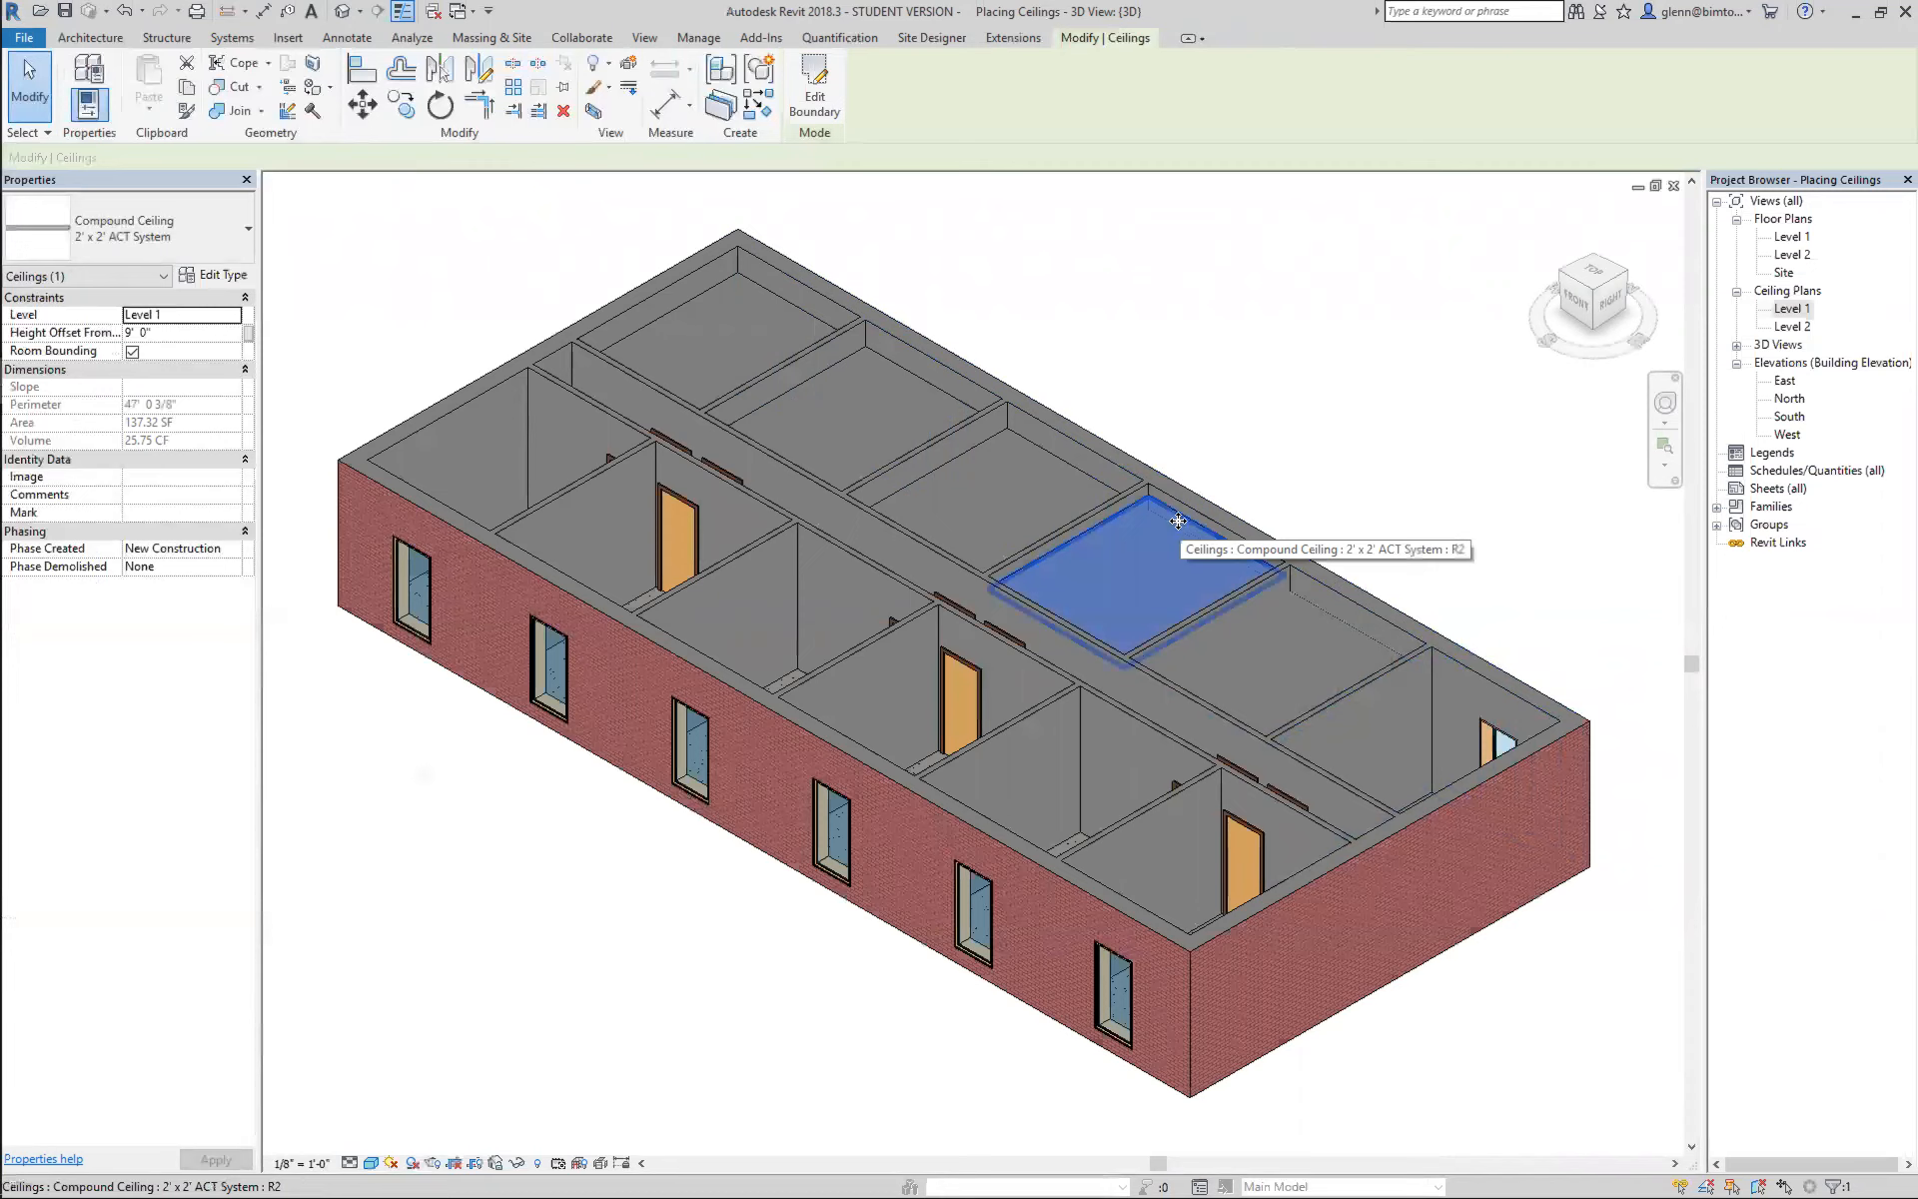
click(1303, 609)
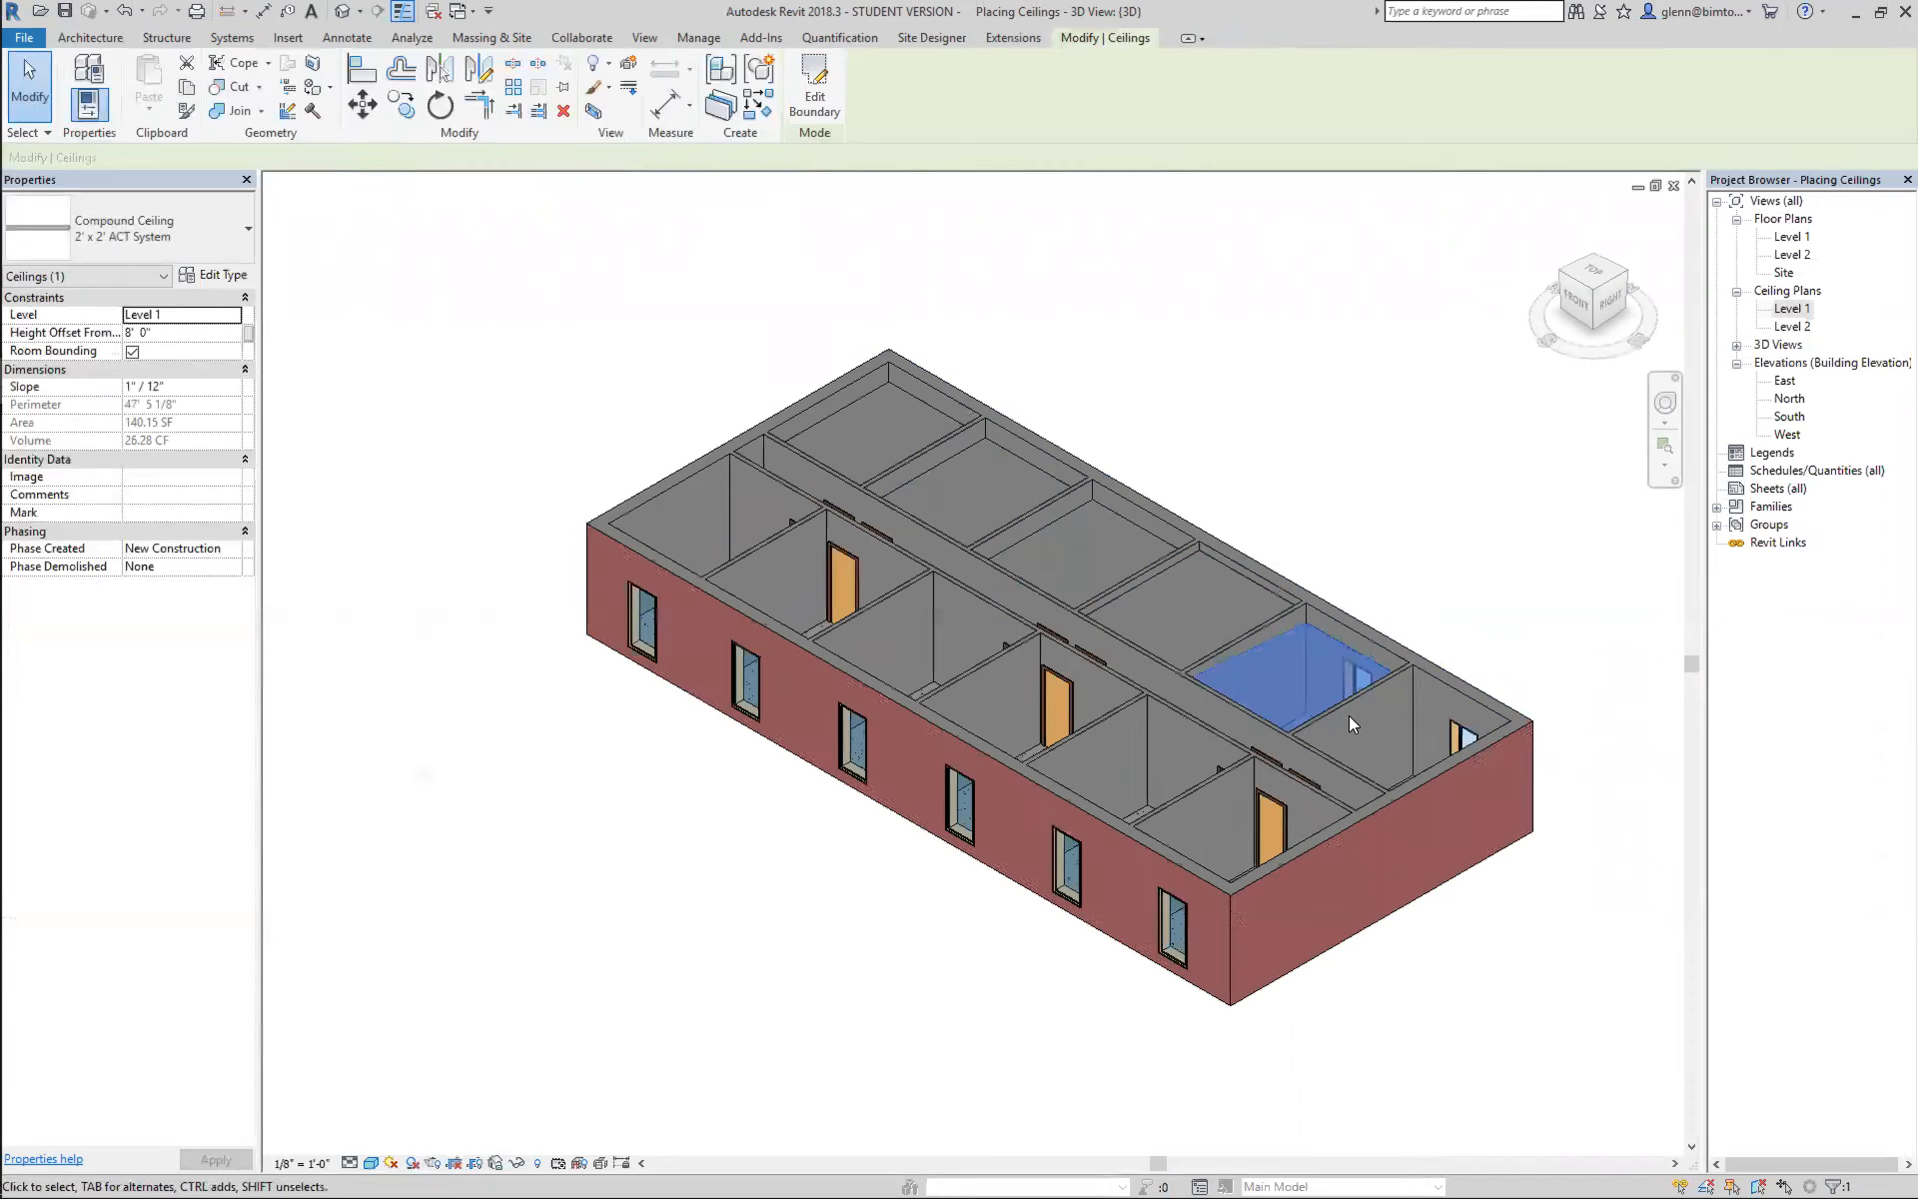
scroll(1348, 715, up, 5)
scroll(1349, 715, down, 3)
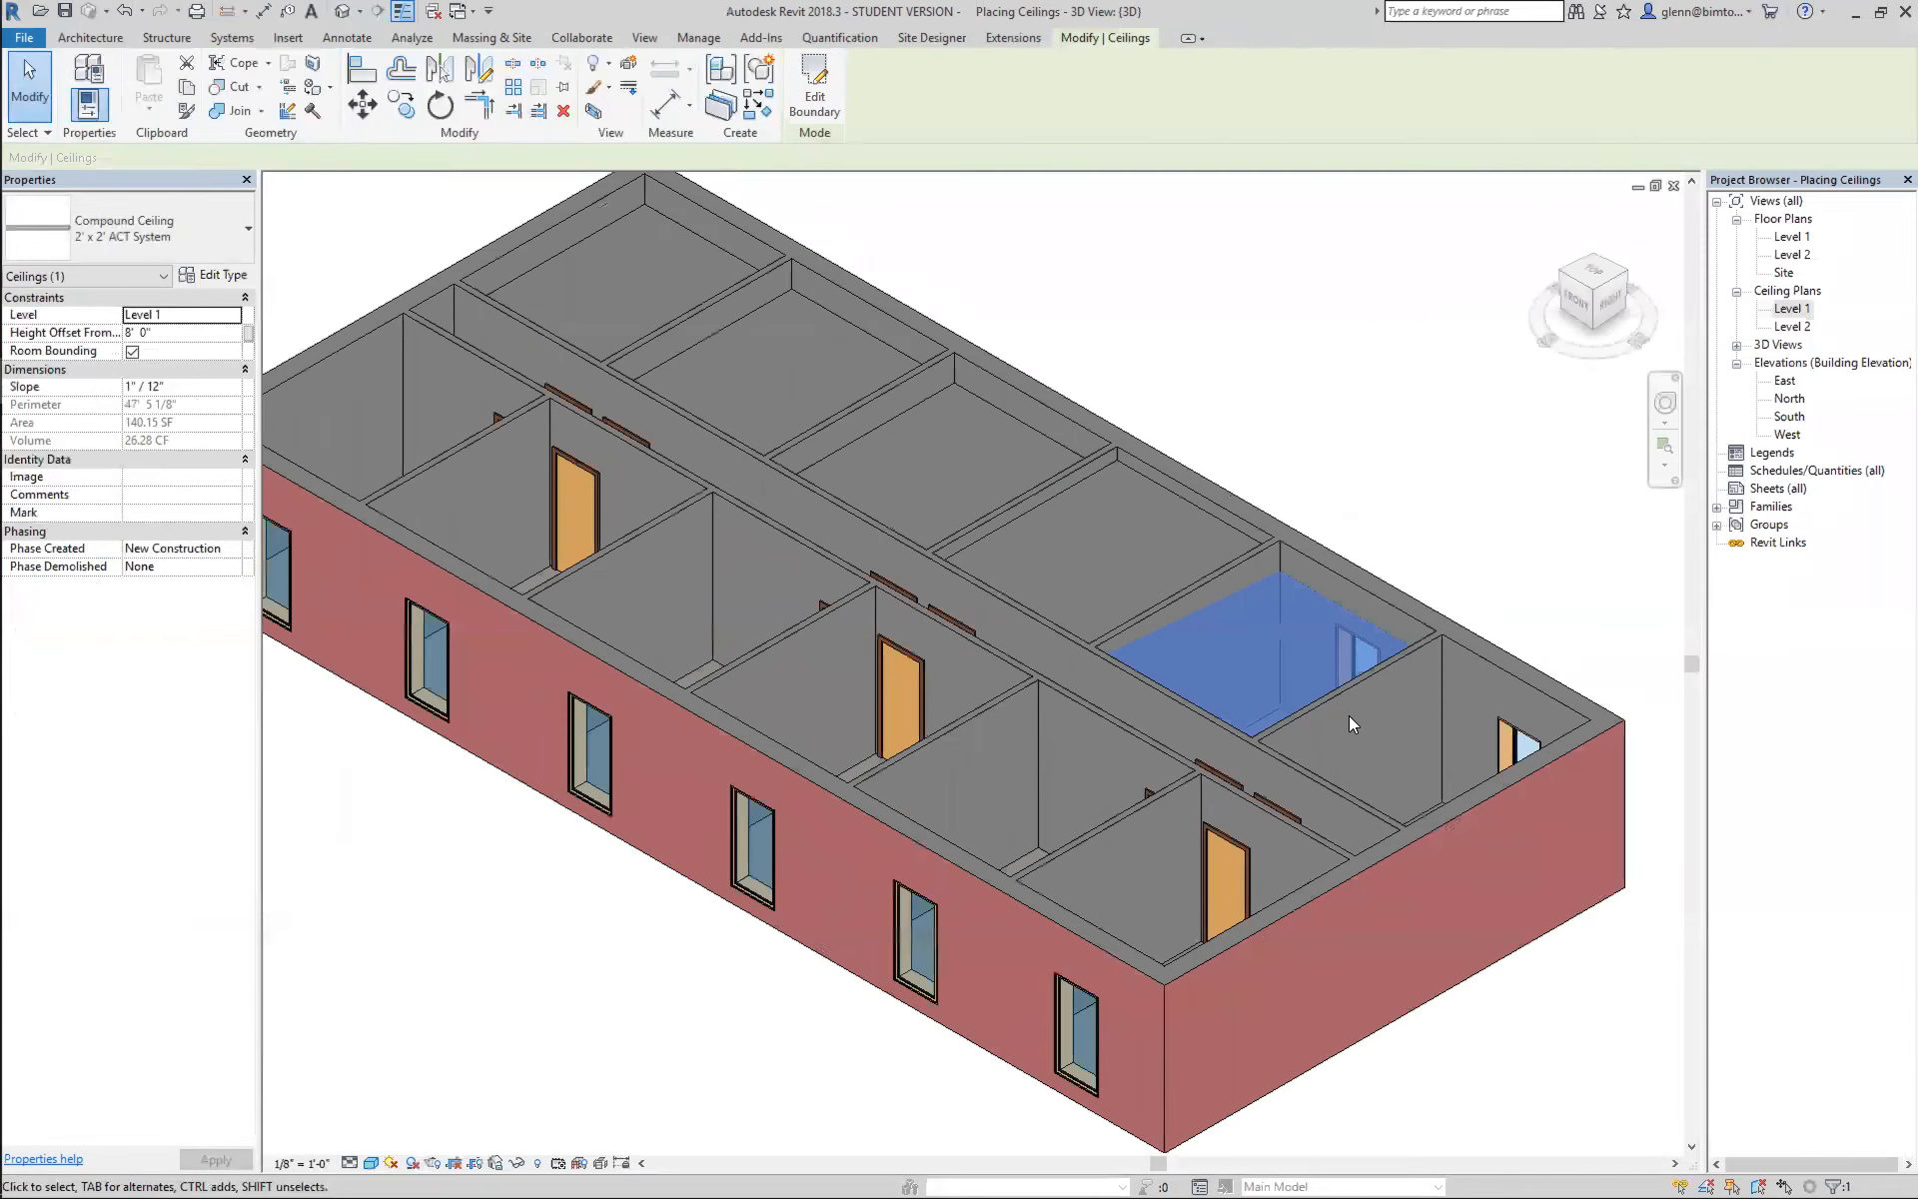